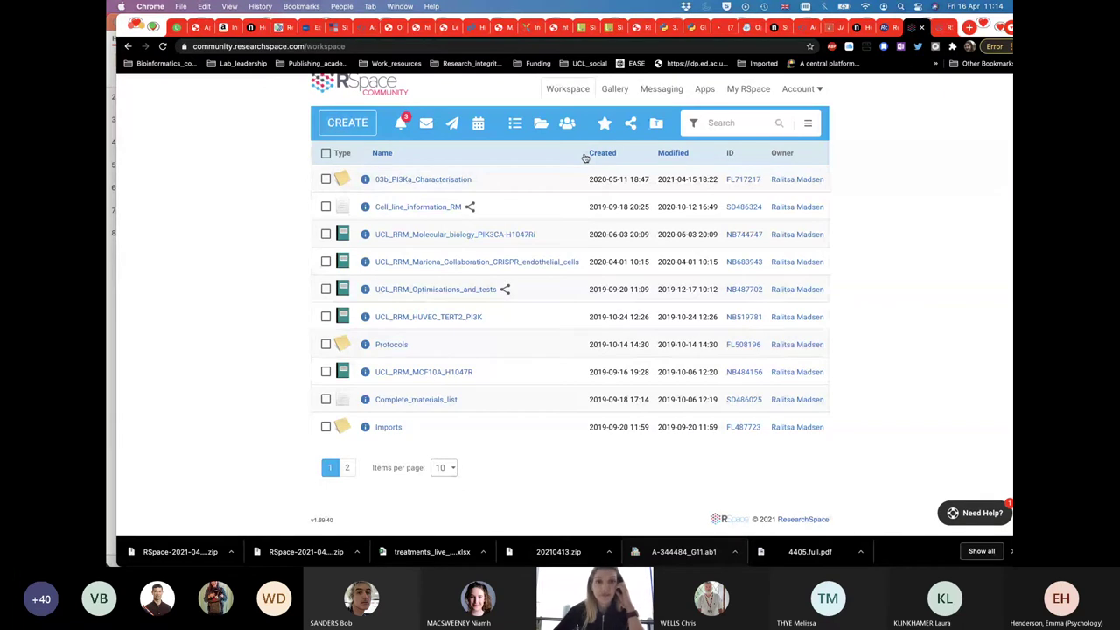
Check the unique ID in the info of the UCL_RRM_Optimisations_and_tests notebook and close the info
{"action": "scroll", "coordinate": [585, 158], "scroll_direction": "up", "scroll_amount": 2}
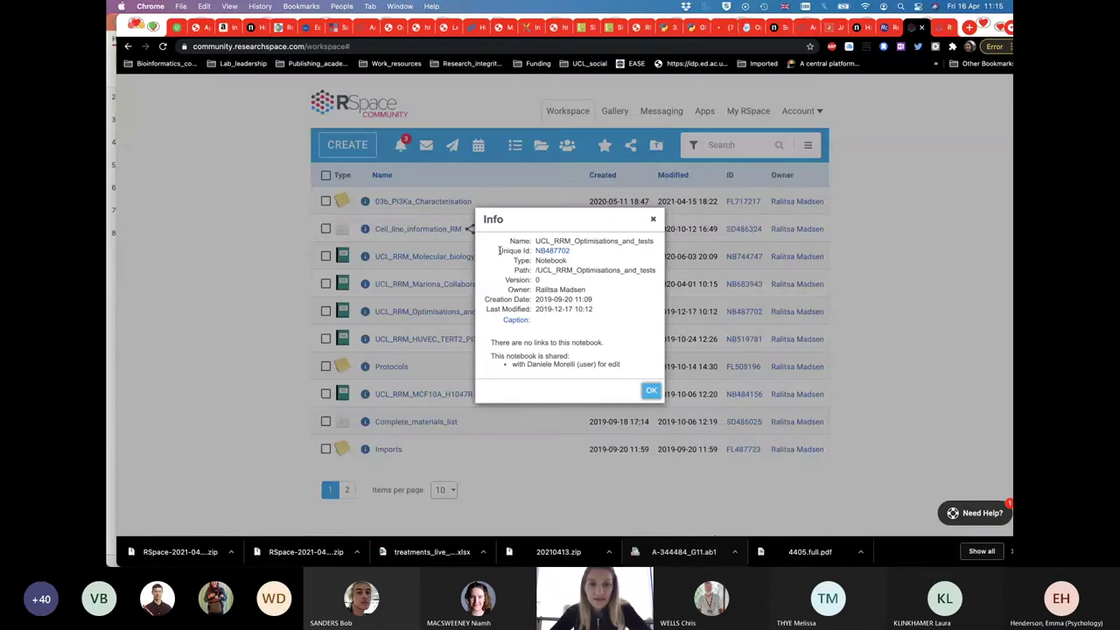
{"action": "left_click_drag", "start_coordinate": [499, 250], "coordinate": [580, 253]}
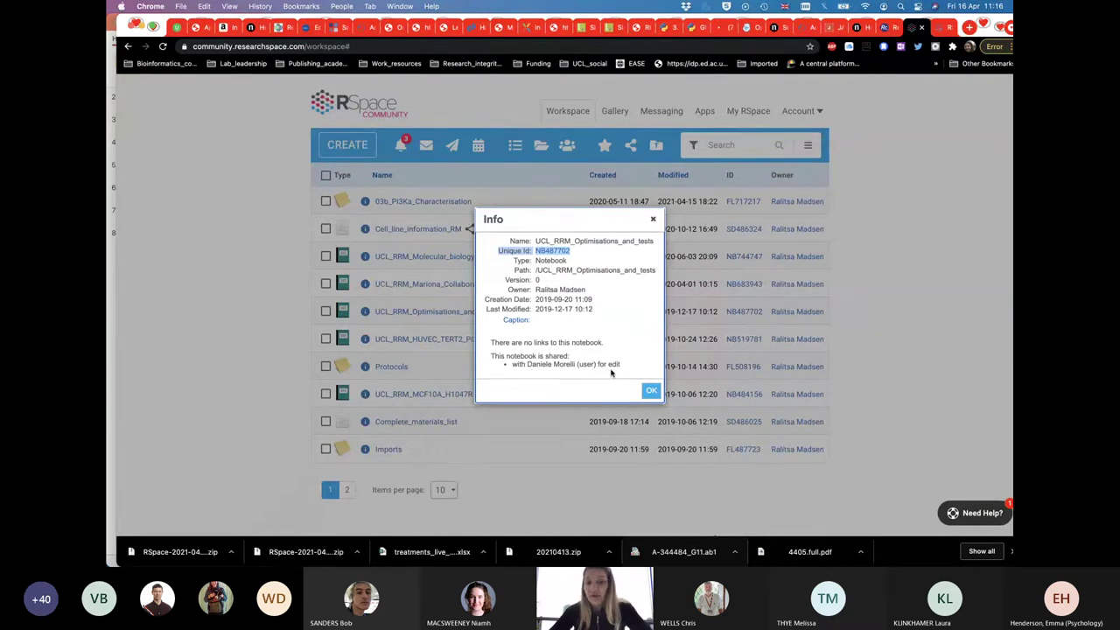
{"action": "left_click", "coordinate": [654, 221]}
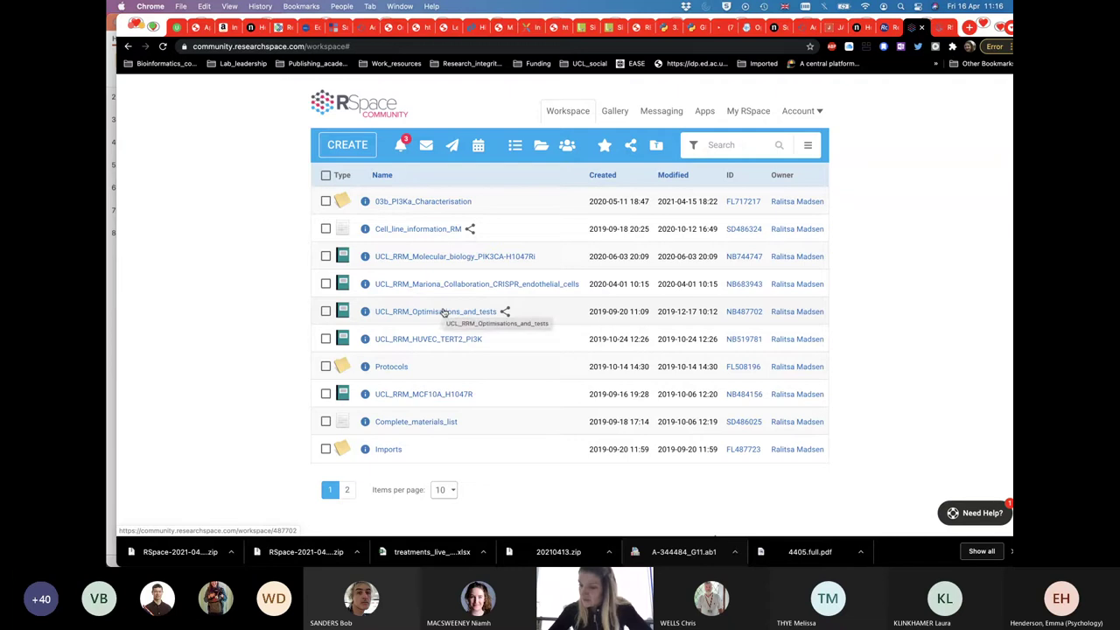
Open the FACS subfolder inside the Protocols folder of the workspace
{"action": "scroll", "coordinate": [533, 356], "scroll_direction": "down", "scroll_amount": 1}
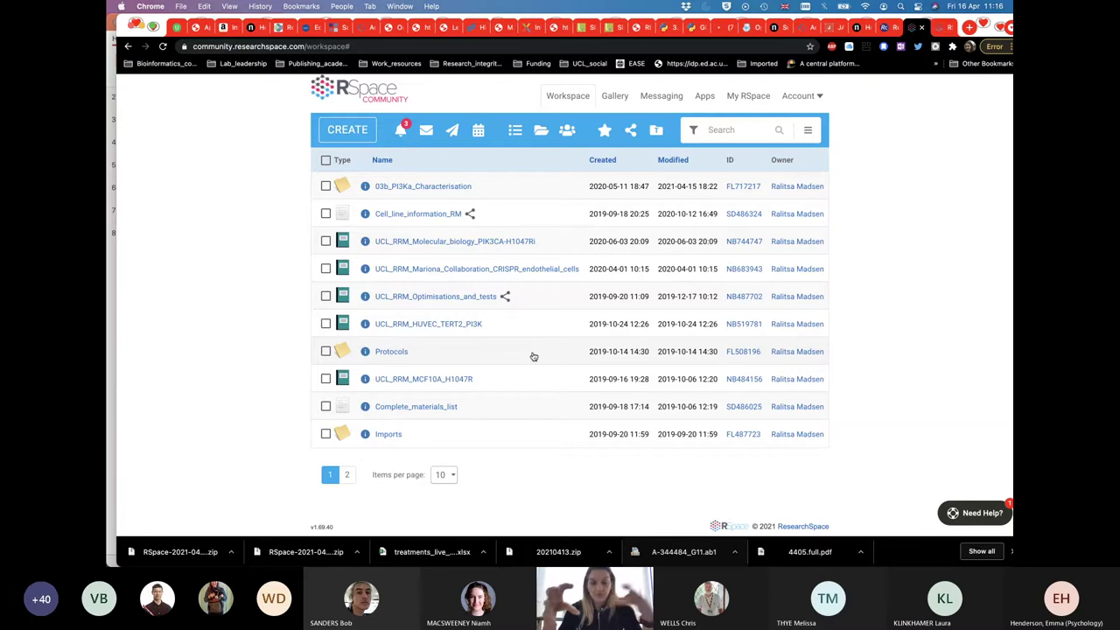
{"action": "left_click", "coordinate": [391, 353]}
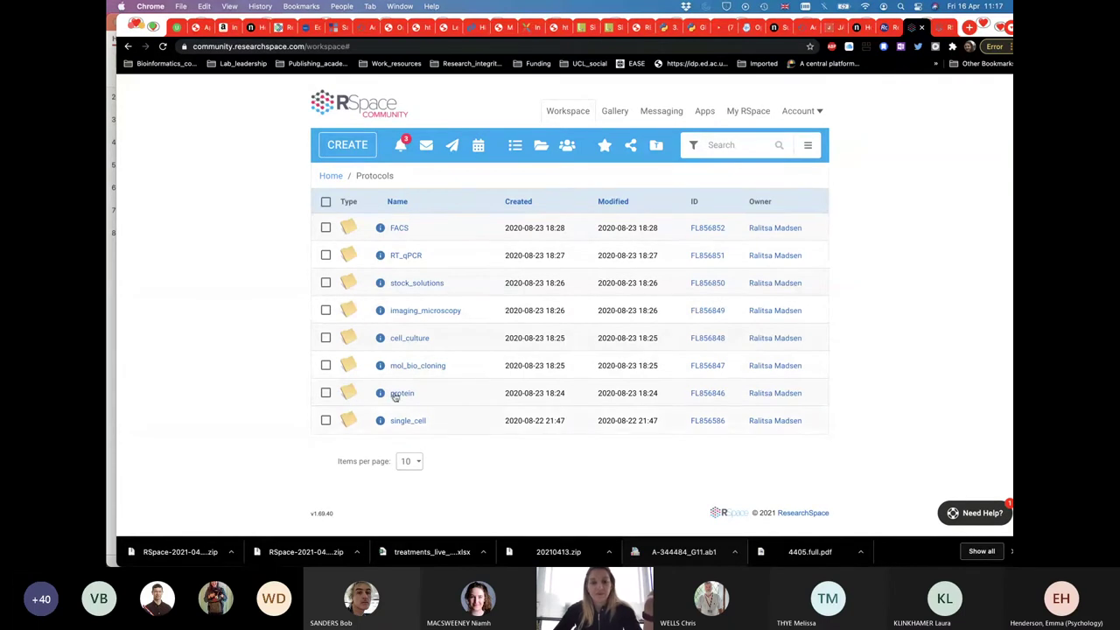
{"action": "left_click", "coordinate": [399, 227]}
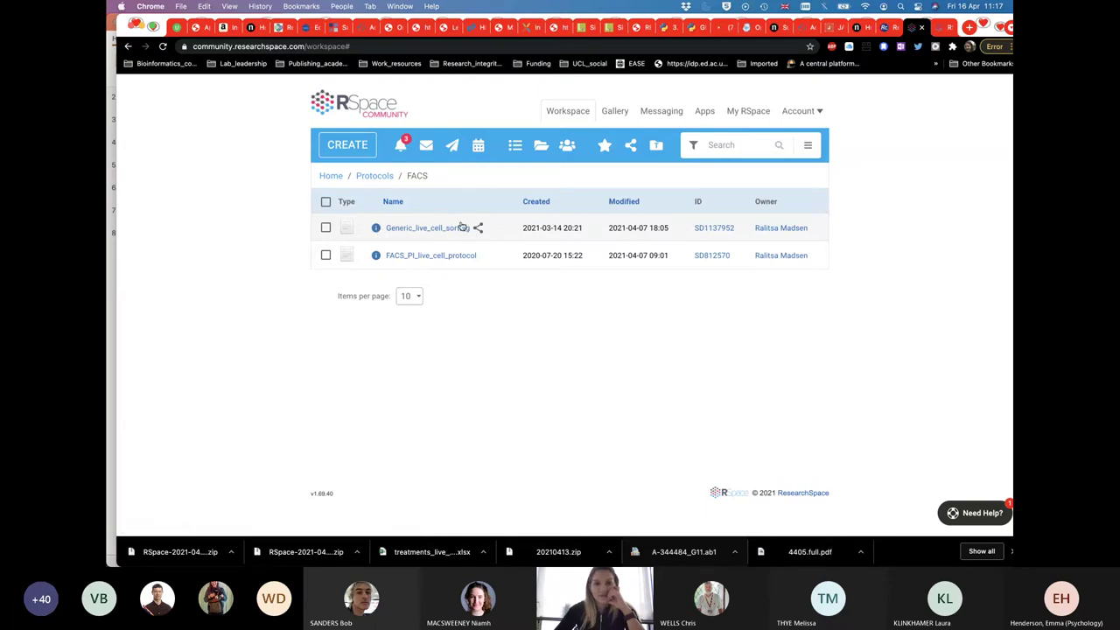
Review the info of the Generic_live_cell_sorting document, including its unique ID, sharing and linked documents, and close it
{"action": "left_click", "coordinate": [376, 230]}
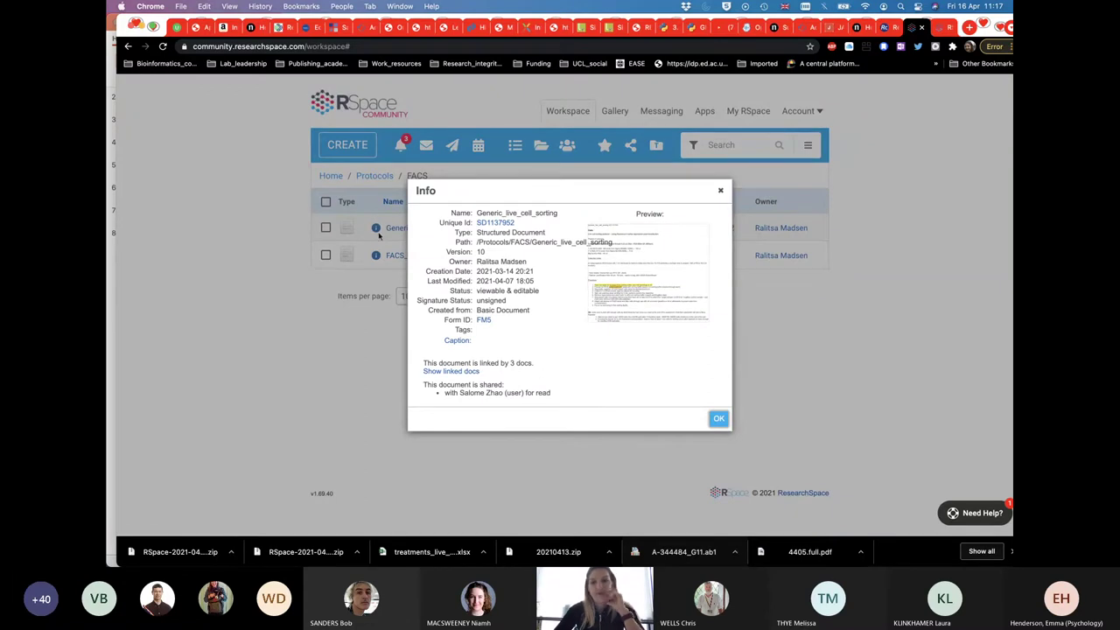
{"action": "left_click_drag", "start_coordinate": [445, 392], "coordinate": [569, 393]}
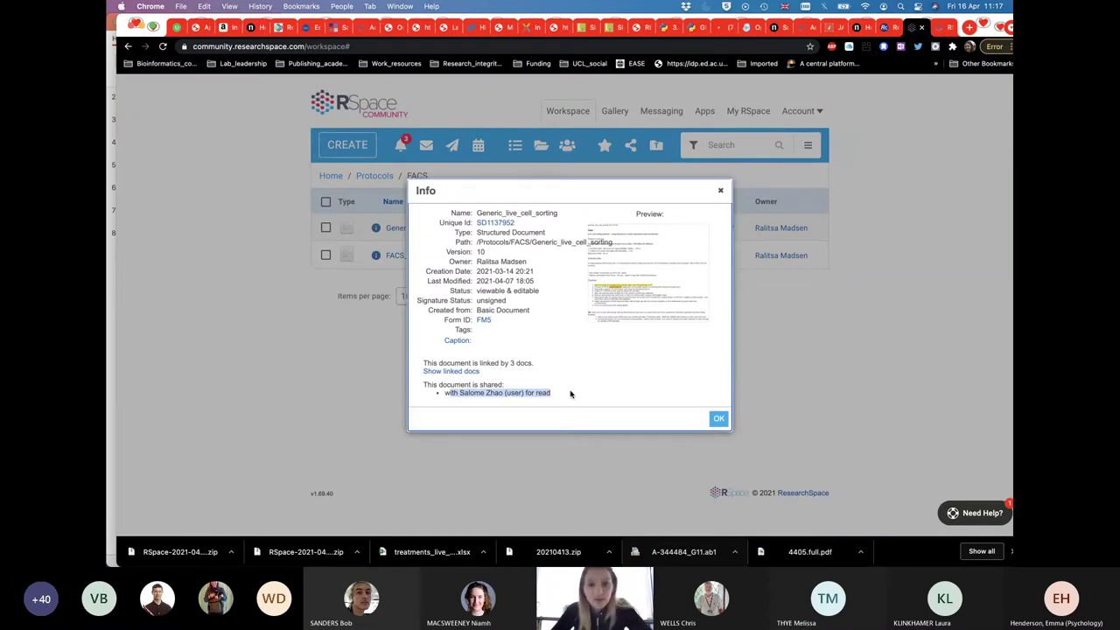
{"action": "left_click_drag", "start_coordinate": [439, 222], "coordinate": [522, 227]}
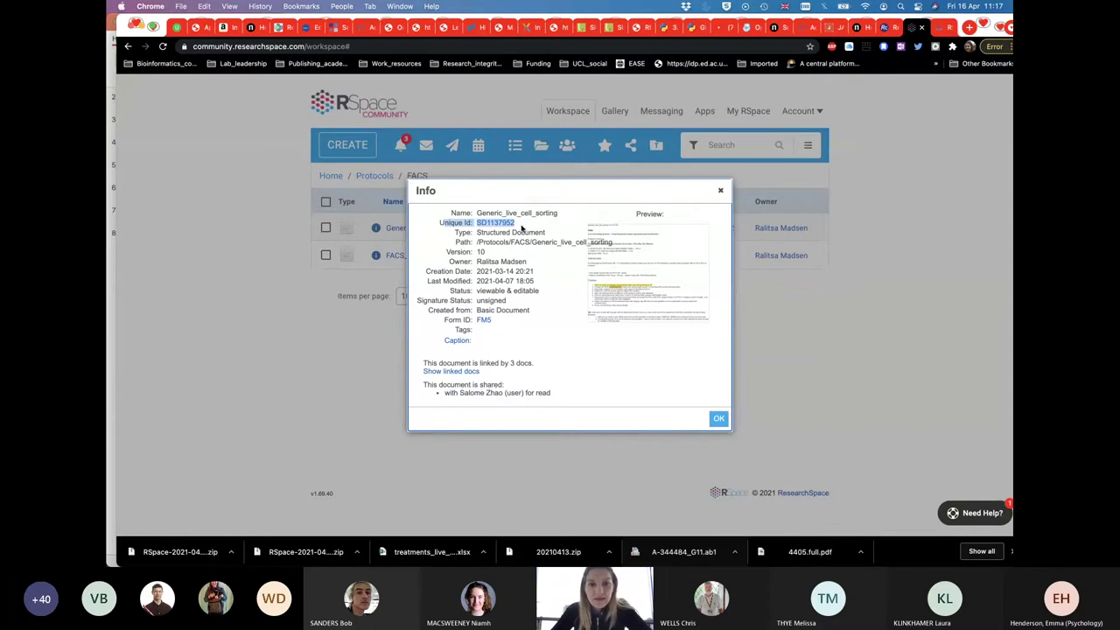
{"action": "left_click", "coordinate": [549, 373]}
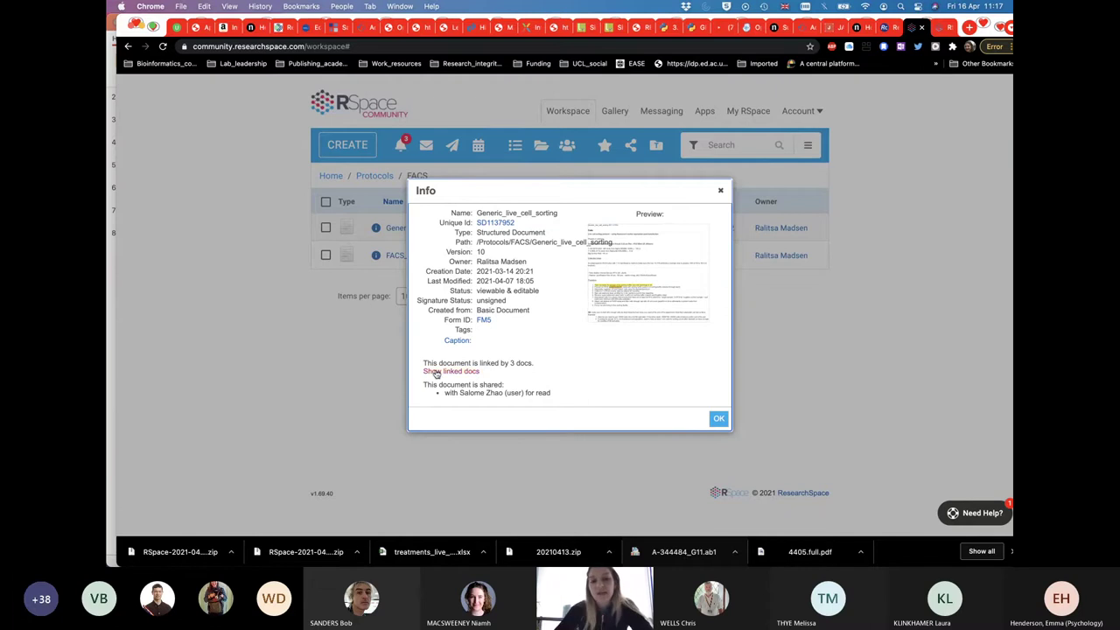
{"action": "left_click", "coordinate": [438, 371]}
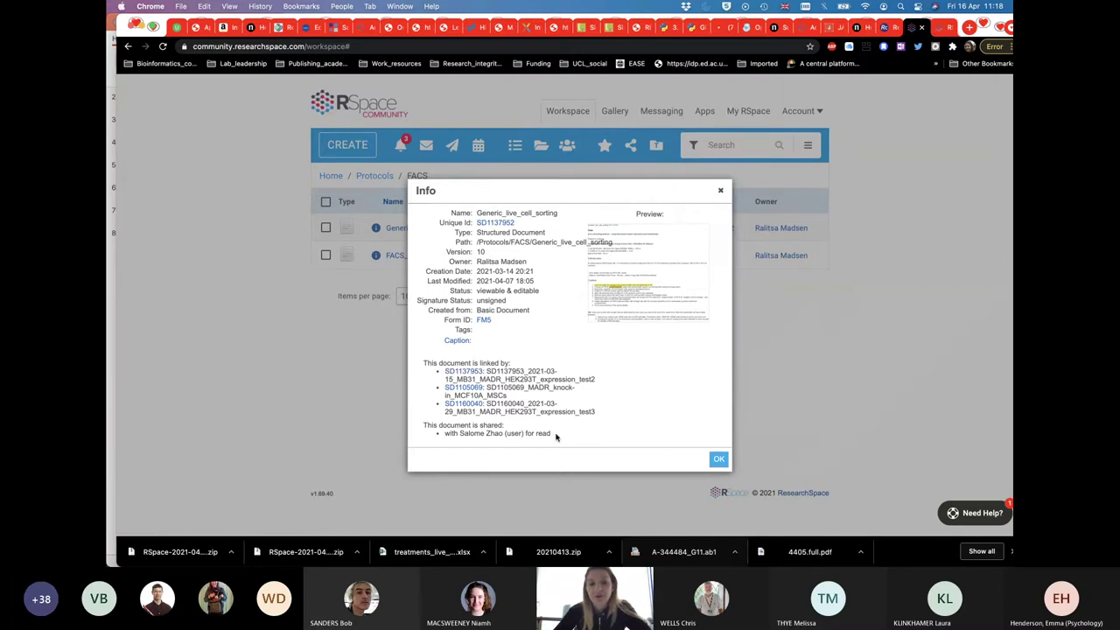
{"action": "left_click", "coordinate": [721, 191]}
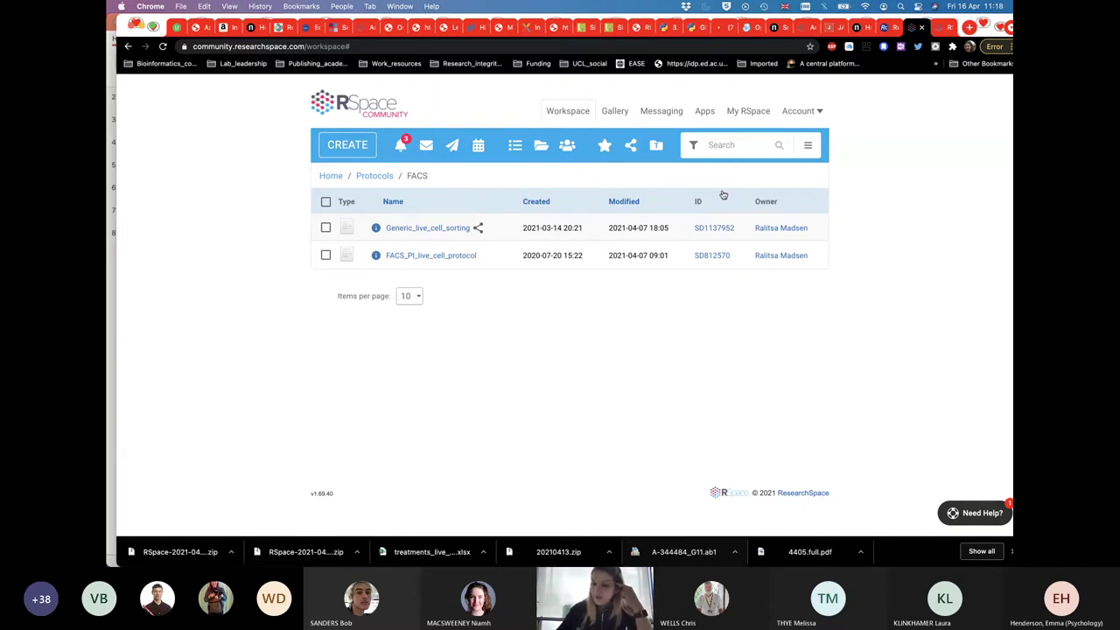
Return to the workspace and open the RSpace_teaching_example entry in the UCL_RRM_Molecular_biology_PIK3CA-H1047Ri notebook
{"action": "left_click", "coordinate": [556, 112]}
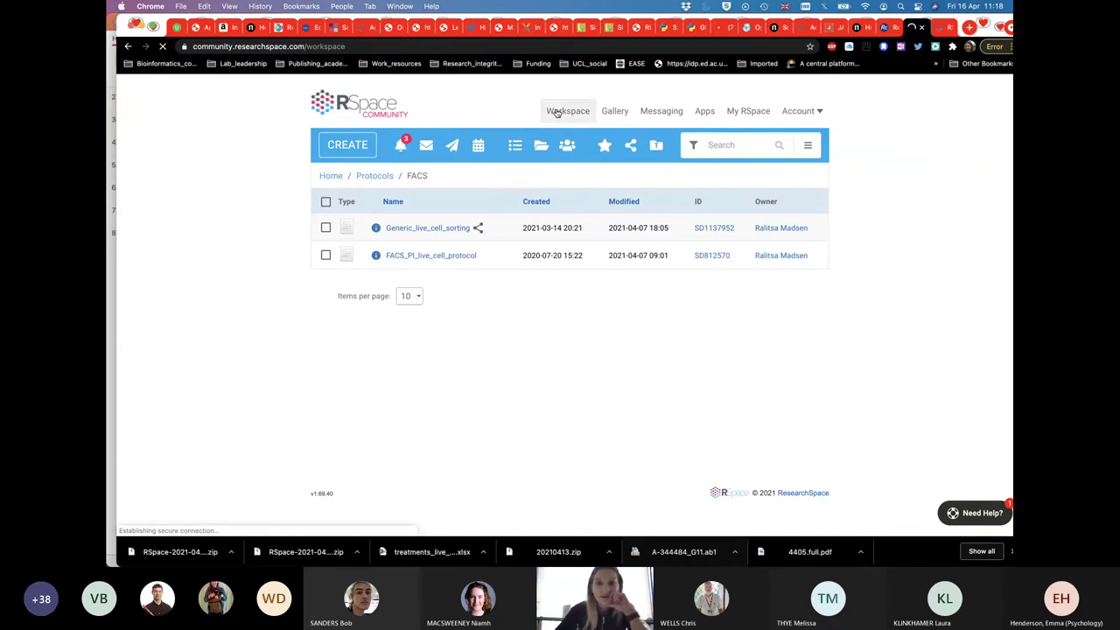
{"action": "scroll", "coordinate": [436, 259], "scroll_direction": "down", "scroll_amount": 1}
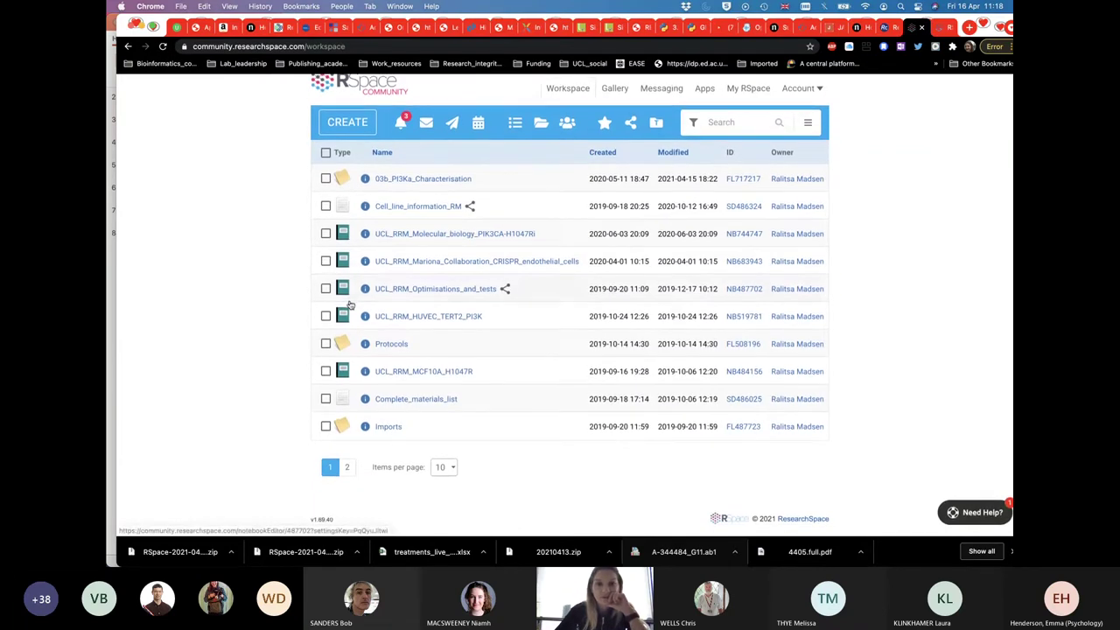
{"action": "left_click", "coordinate": [417, 235]}
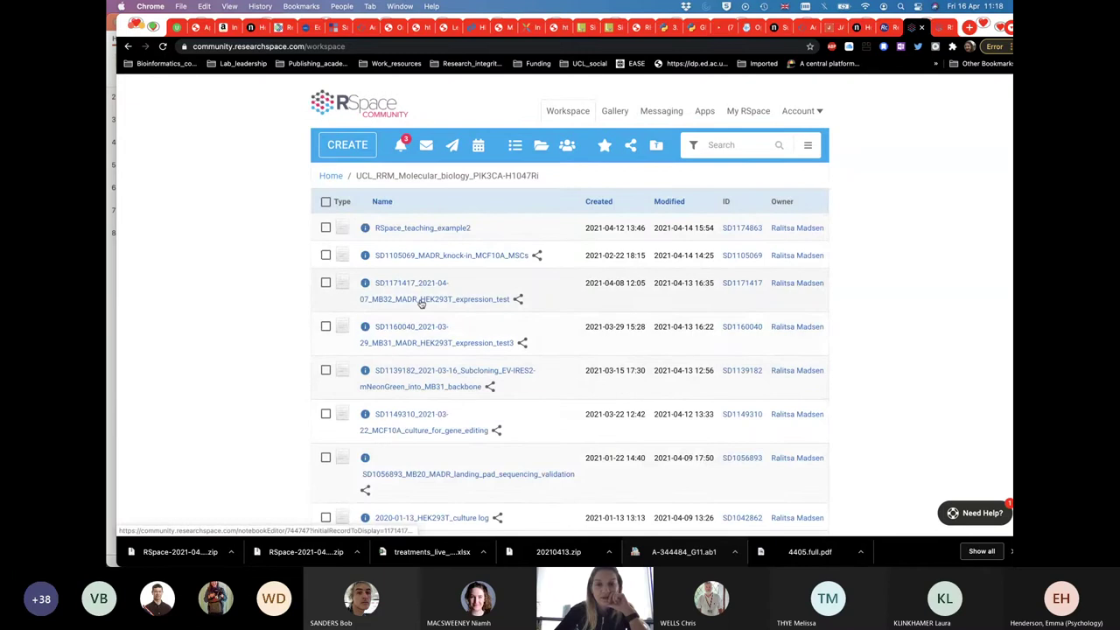
{"action": "scroll", "coordinate": [420, 302], "scroll_direction": "down", "scroll_amount": 1}
{"action": "scroll", "coordinate": [420, 303], "scroll_direction": "down", "scroll_amount": 1}
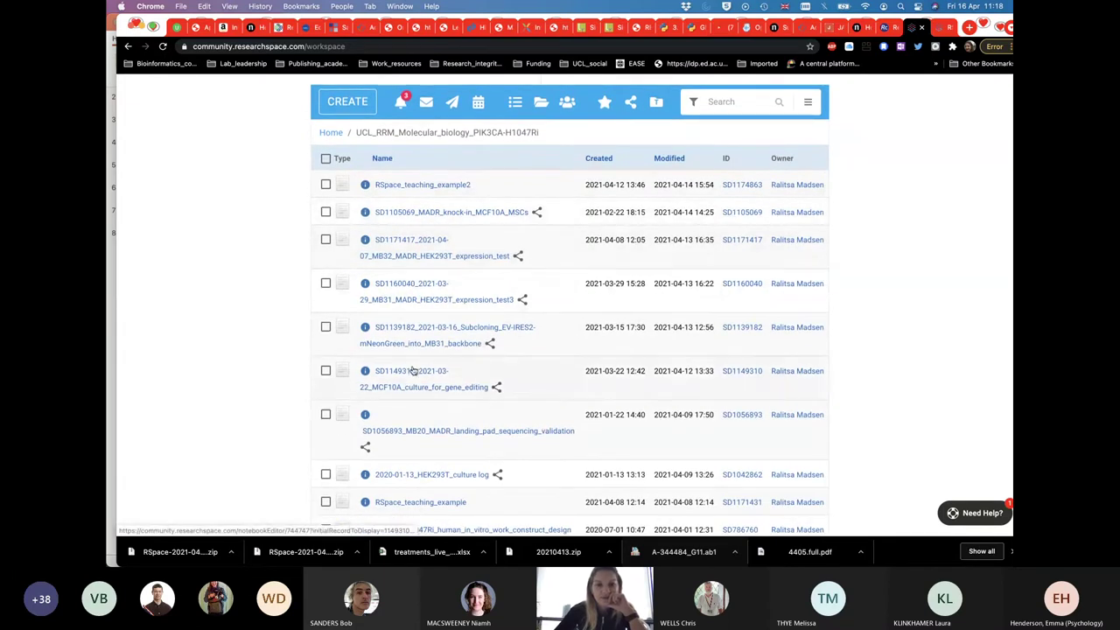
{"action": "scroll", "coordinate": [413, 371], "scroll_direction": "down", "scroll_amount": 3}
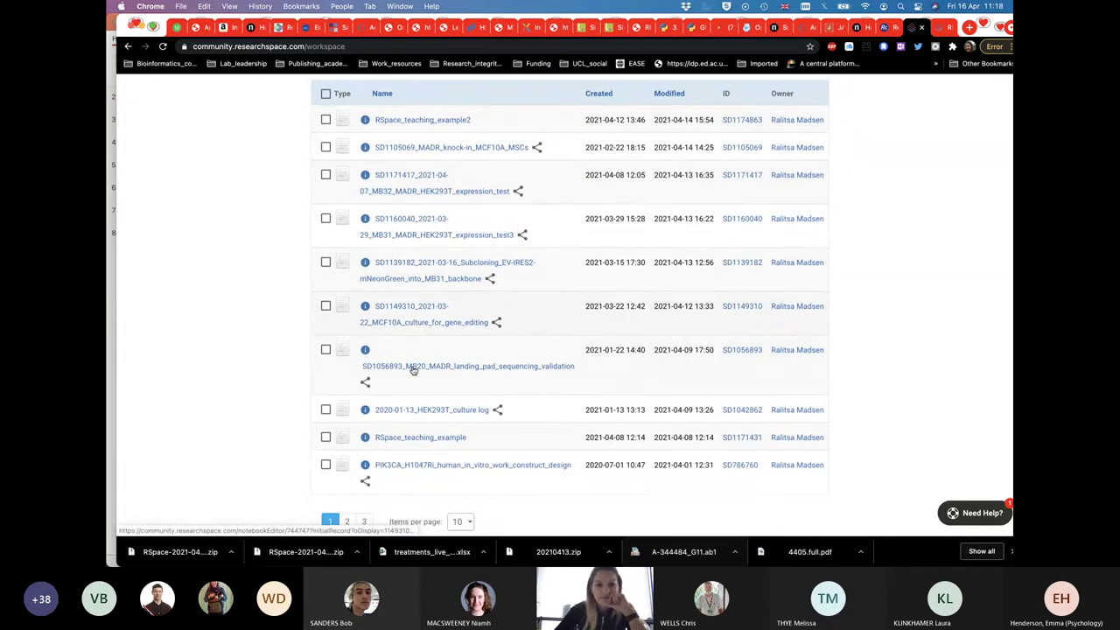
{"action": "left_click", "coordinate": [385, 437]}
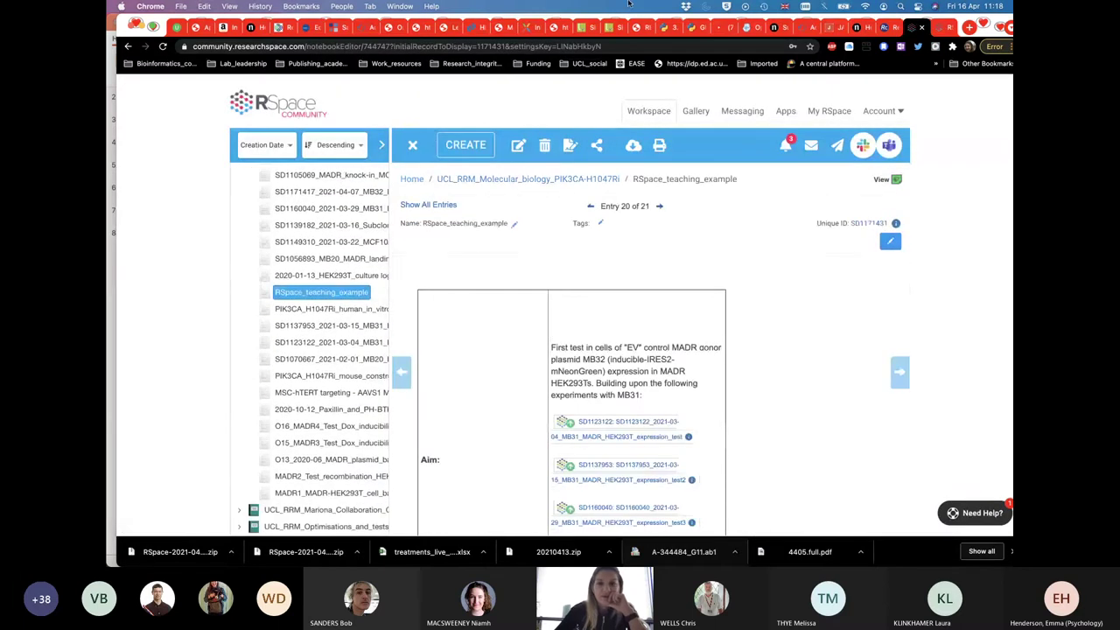
Go back to the UCL_RRM_Molecular_biology_PIK3CA-H1047Ri notebook's entry list and examine how its entries are named
{"action": "left_click", "coordinate": [648, 112]}
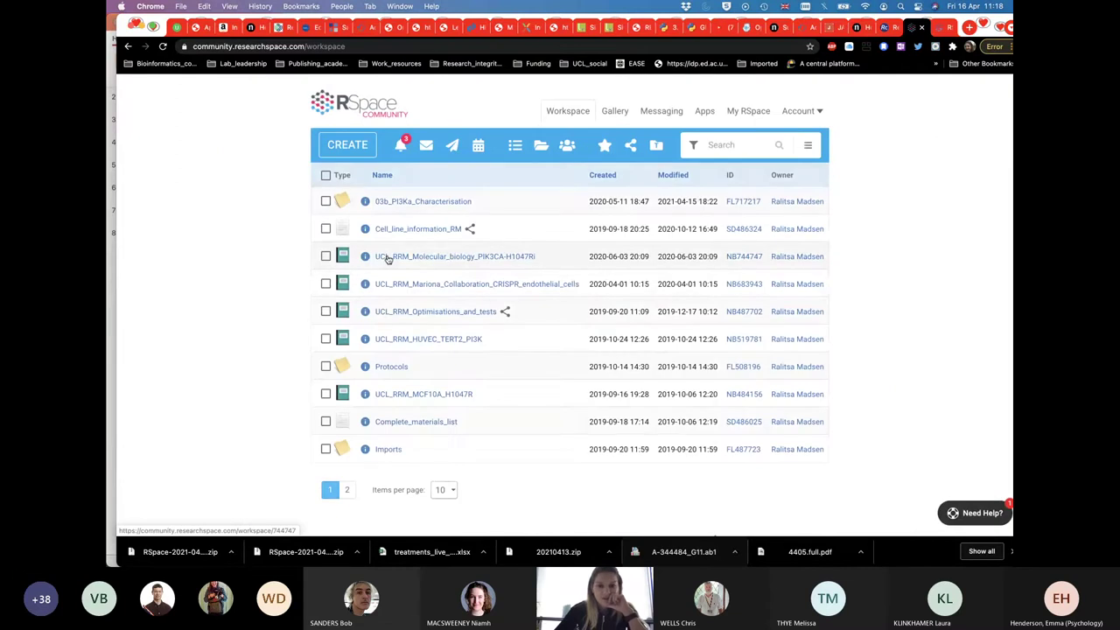
{"action": "left_click", "coordinate": [388, 257]}
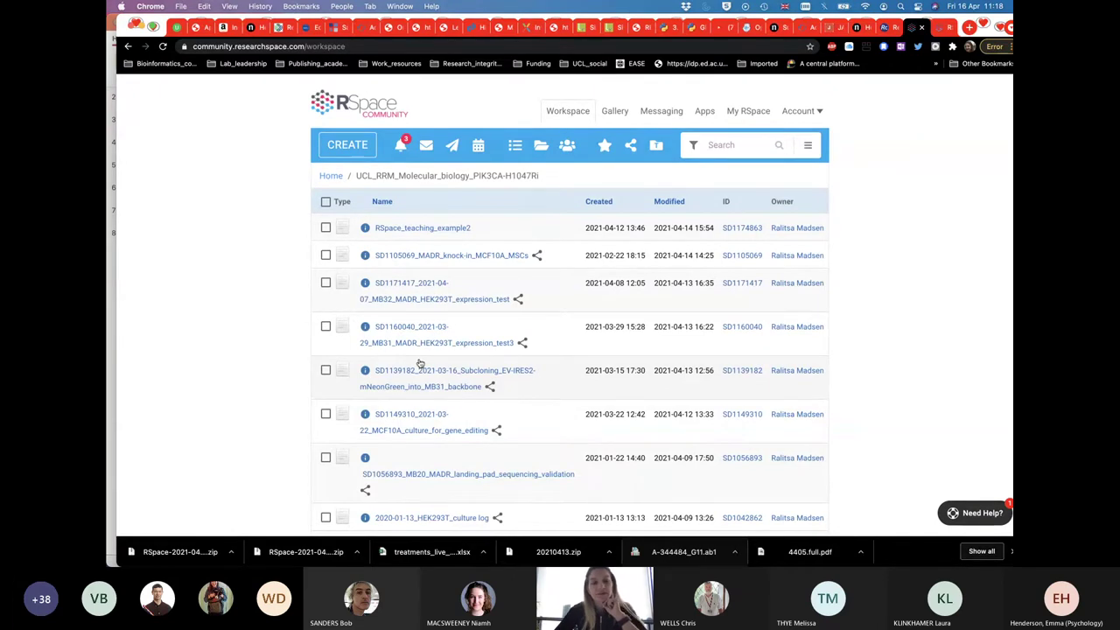
{"action": "scroll", "coordinate": [420, 363], "scroll_direction": "down", "scroll_amount": 5}
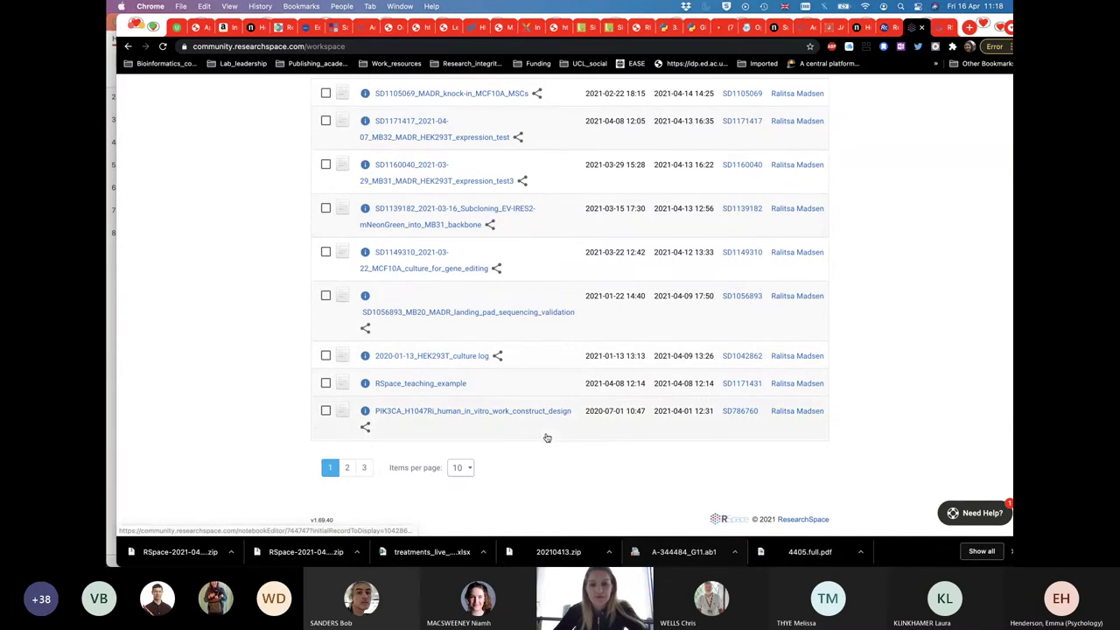
{"action": "scroll", "coordinate": [395, 272], "scroll_direction": "up", "scroll_amount": 3}
{"action": "scroll", "coordinate": [395, 268], "scroll_direction": "down", "scroll_amount": 3}
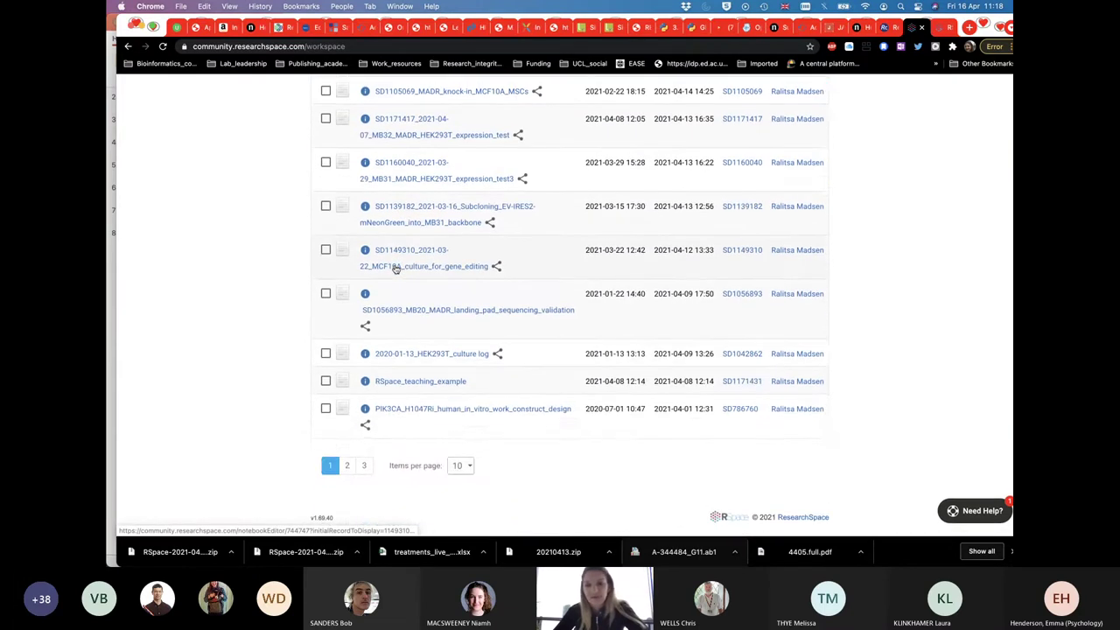
{"action": "scroll", "coordinate": [415, 240], "scroll_direction": "up", "scroll_amount": 3}
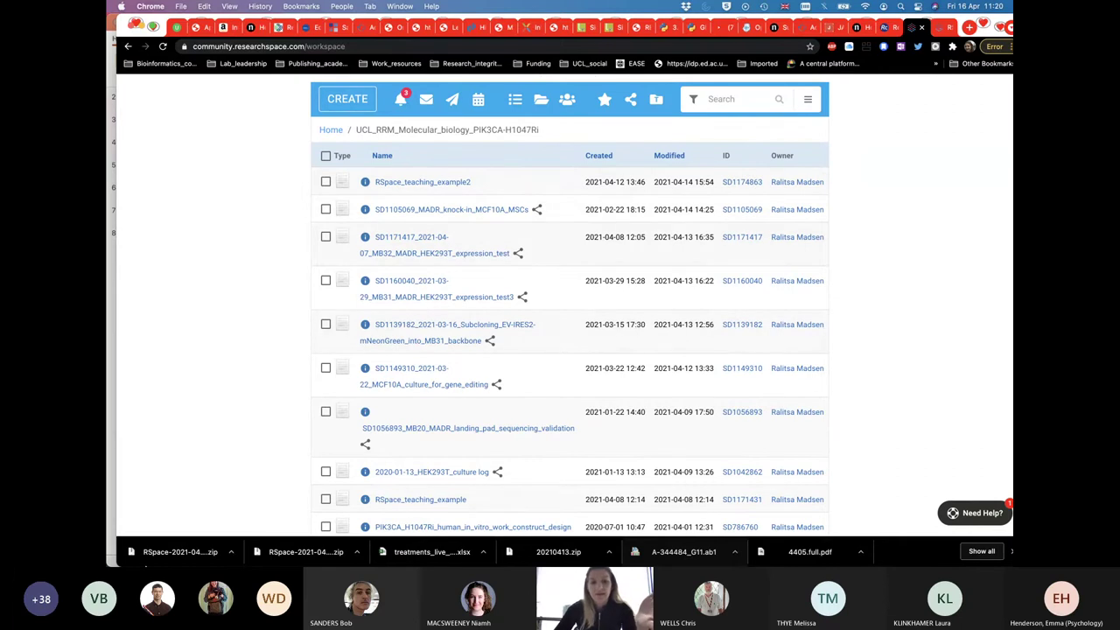
Switch to Finder, view the contents of the SD1123122_2021-03-04_MB31_MADR_HEK293T_expression_test folder, and return to the browser
{"action": "left_click", "coordinate": [155, 539]}
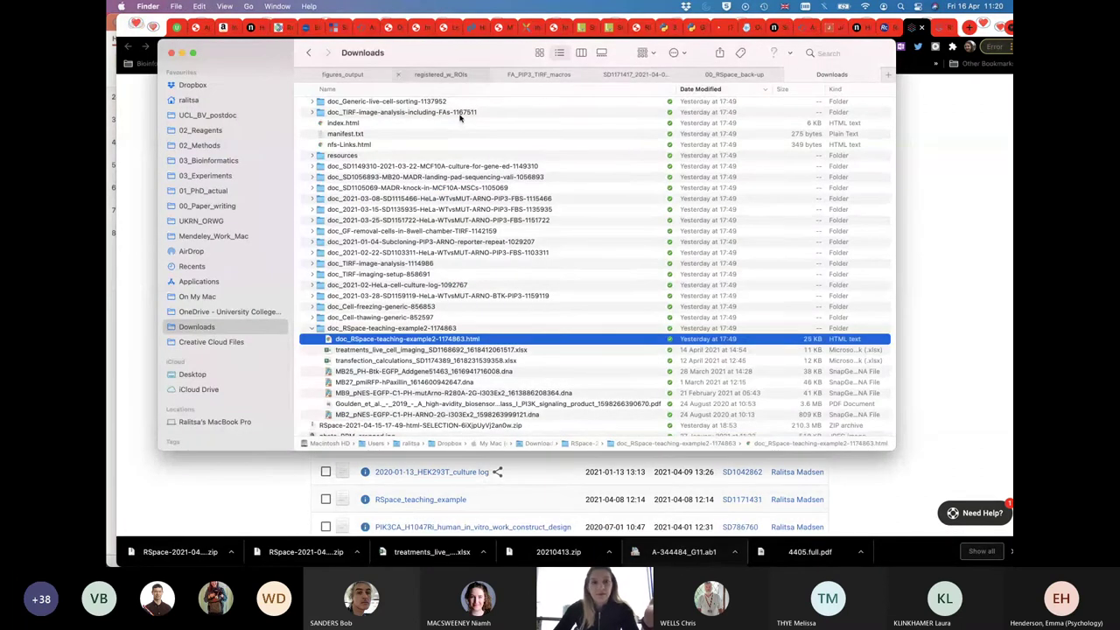
{"action": "left_click", "coordinate": [647, 76]}
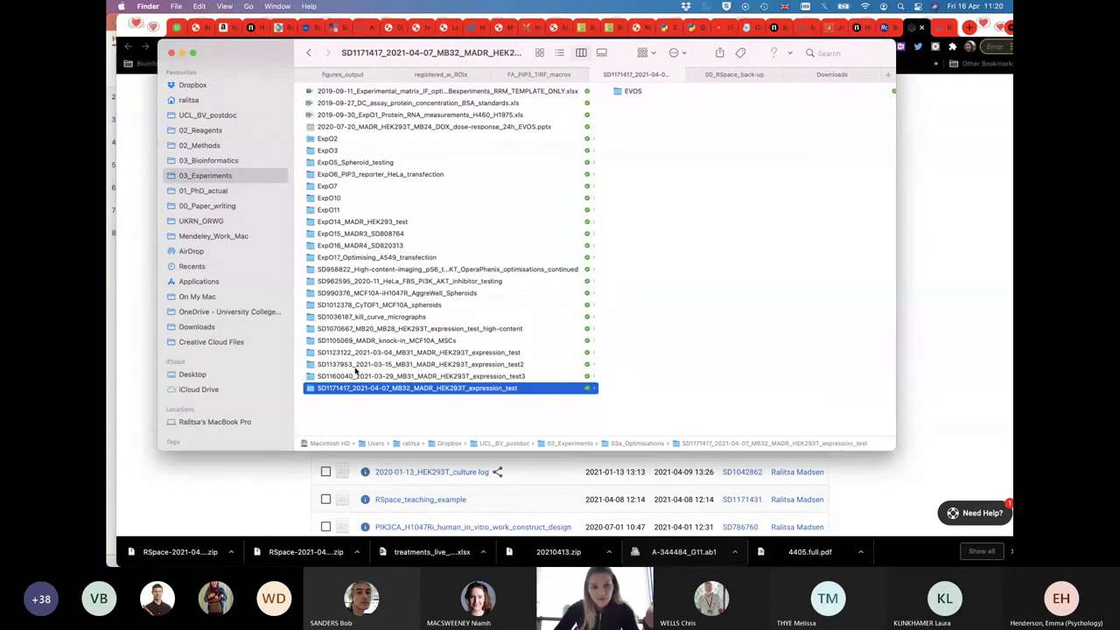
{"action": "left_click", "coordinate": [324, 353]}
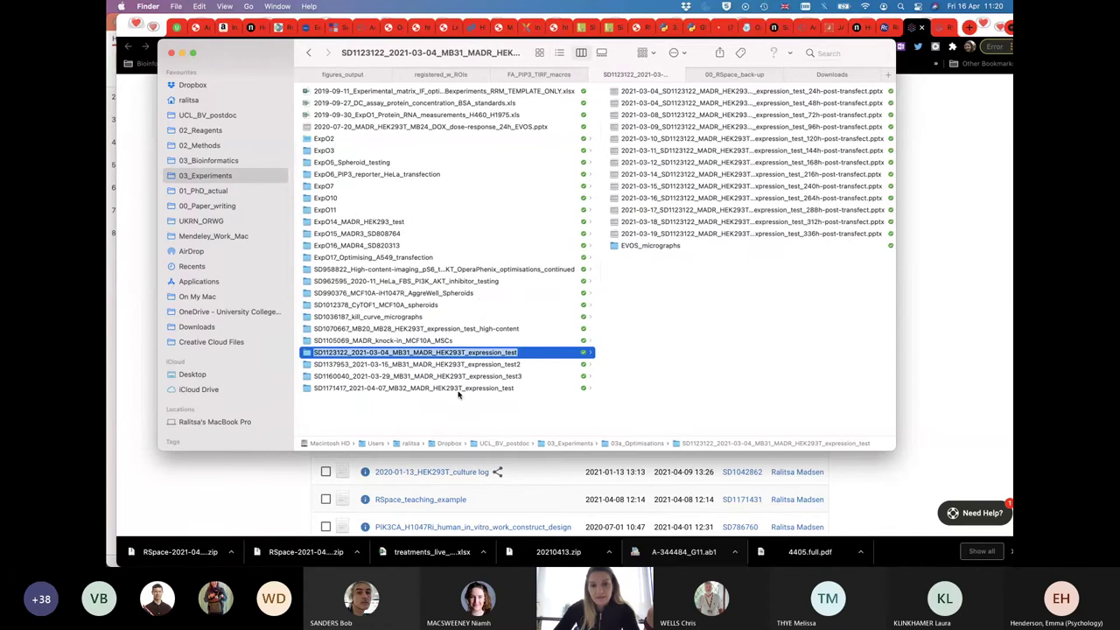
{"action": "scroll", "coordinate": [573, 354], "scroll_direction": "right", "scroll_amount": 1}
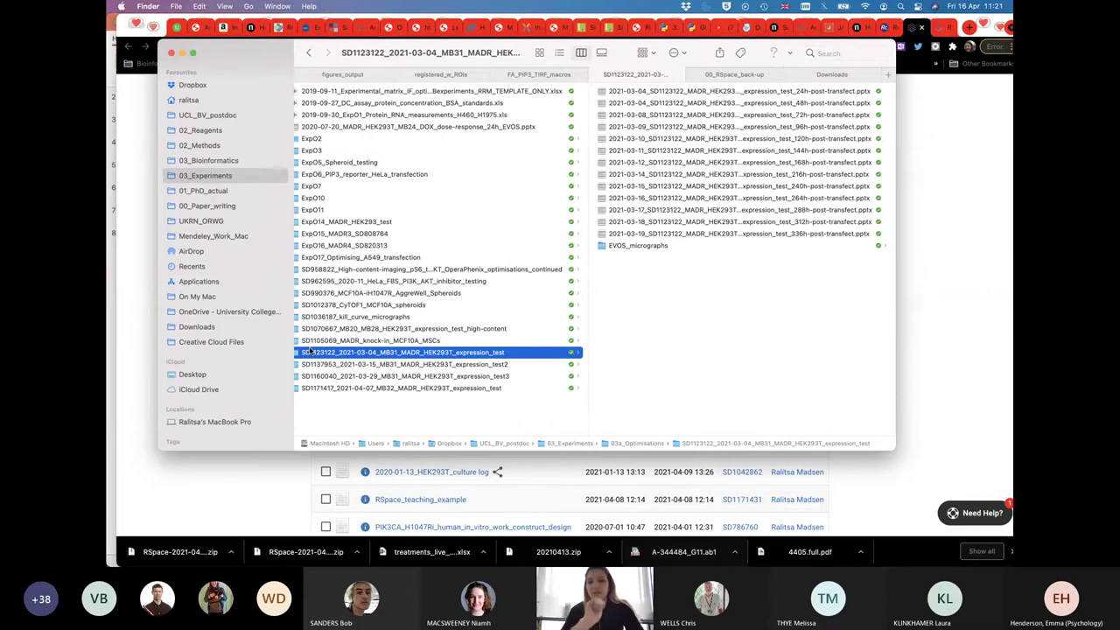
{"action": "left_click", "coordinate": [131, 320]}
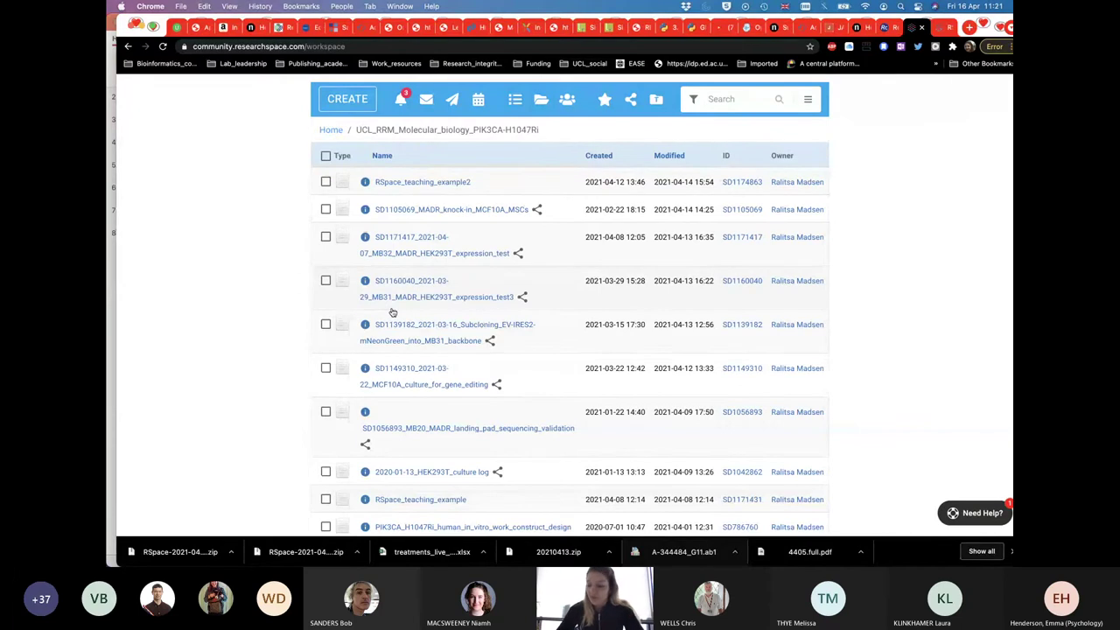
Open the RSpace_teaching_example entry from the notebook list and look through its aim and cells sections
{"action": "scroll", "coordinate": [406, 350], "scroll_direction": "down", "scroll_amount": 3}
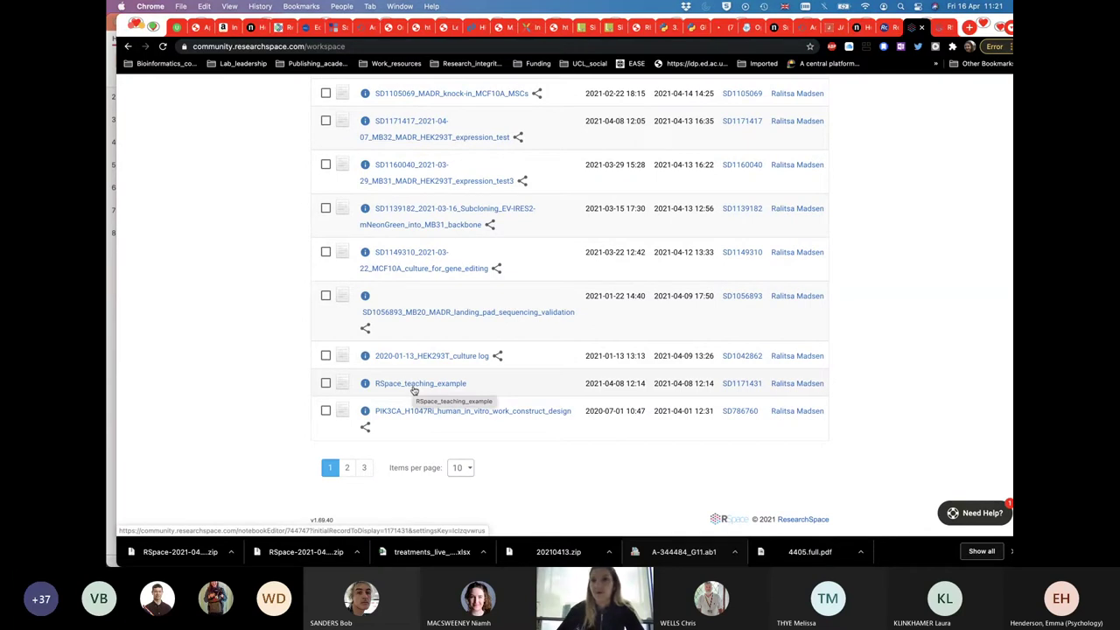
{"action": "left_click", "coordinate": [403, 388]}
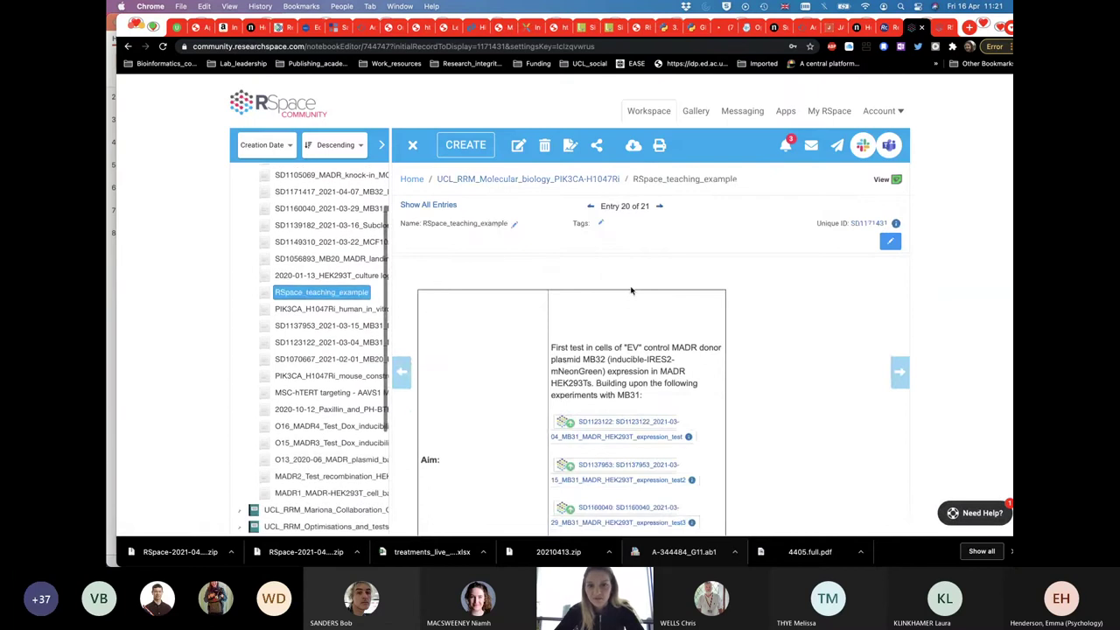
{"action": "scroll", "coordinate": [630, 290], "scroll_direction": "down", "scroll_amount": 1}
{"action": "scroll", "coordinate": [631, 291], "scroll_direction": "down", "scroll_amount": 10}
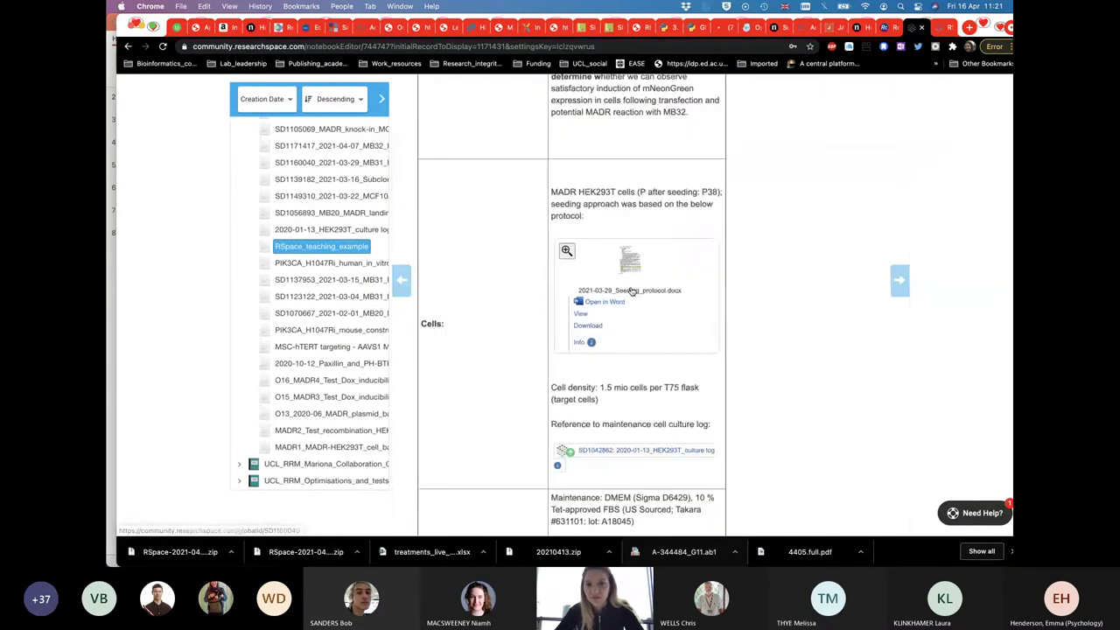
{"action": "scroll", "coordinate": [631, 290], "scroll_direction": "up", "scroll_amount": 10}
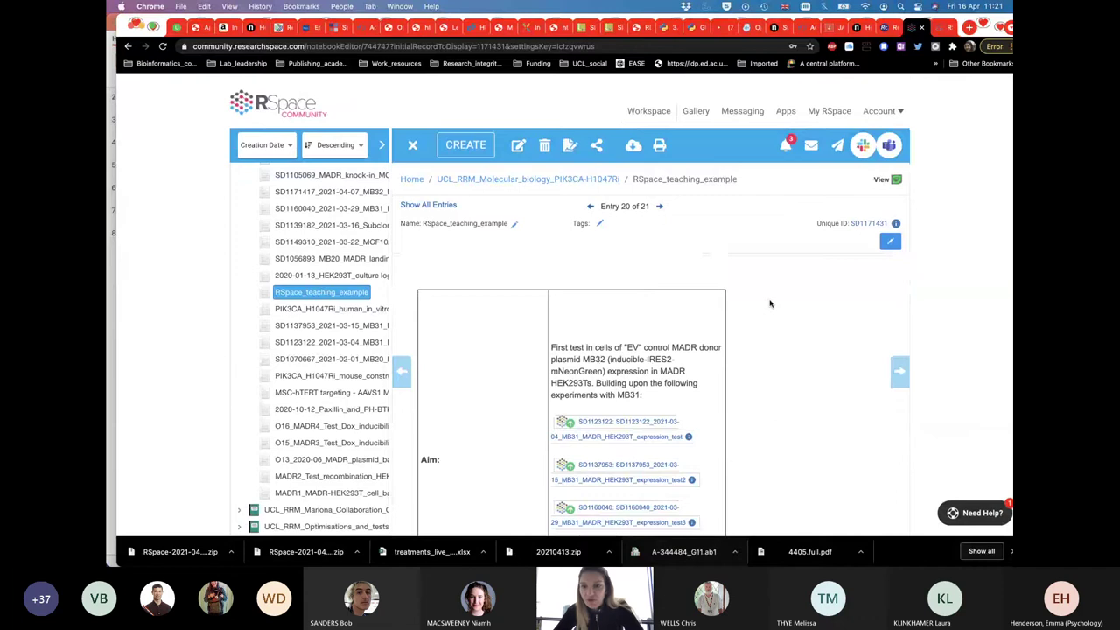
Start editing the RSpace_teaching_example entry and expand its text editor to full screen
{"action": "left_click", "coordinate": [695, 292]}
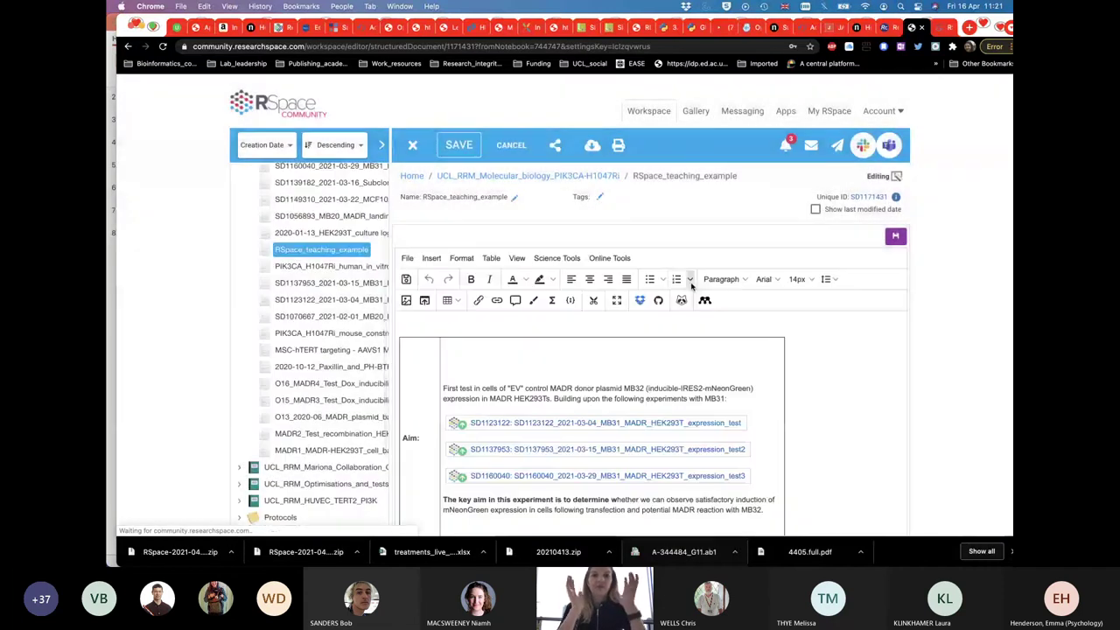
{"action": "left_click", "coordinate": [617, 300]}
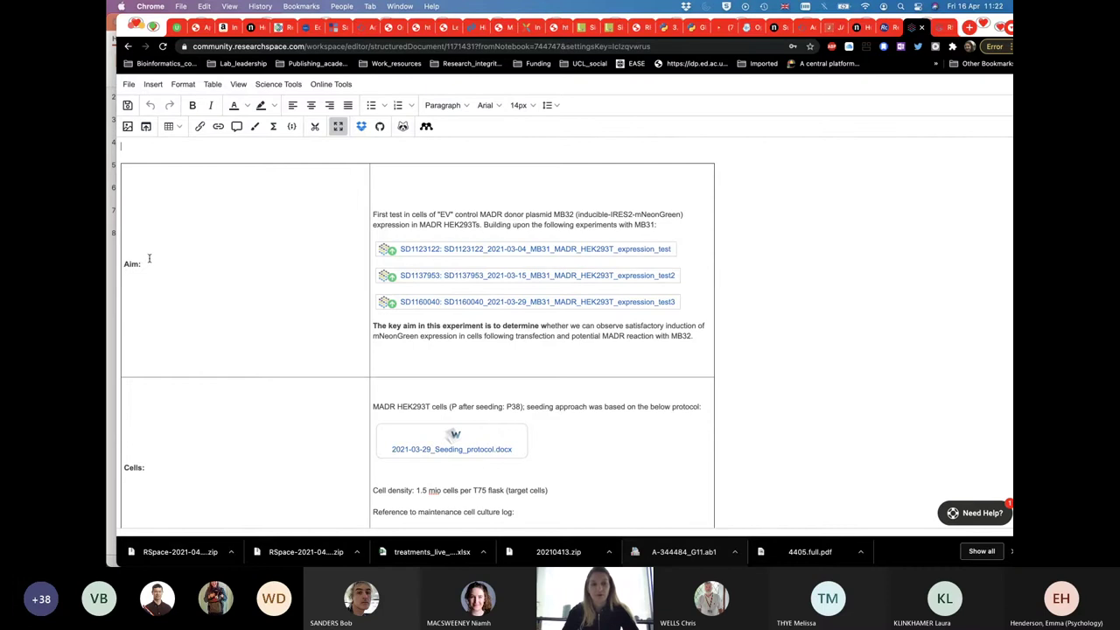
{"action": "scroll", "coordinate": [198, 265], "scroll_direction": "down", "scroll_amount": 1}
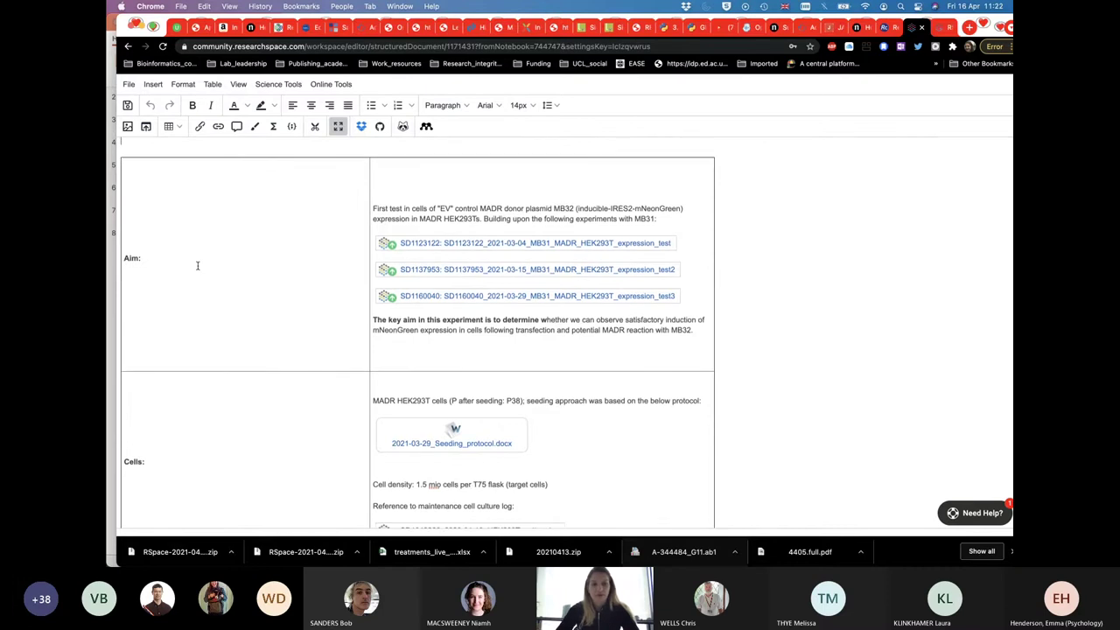
Examine the Aim, Cells and Cell culture reagents sections, including the linked earlier experiments, the attached seeding protocol and the linked culture log
{"action": "scroll", "coordinate": [197, 266], "scroll_direction": "down", "scroll_amount": 3}
{"action": "scroll", "coordinate": [429, 215], "scroll_direction": "up", "scroll_amount": 2}
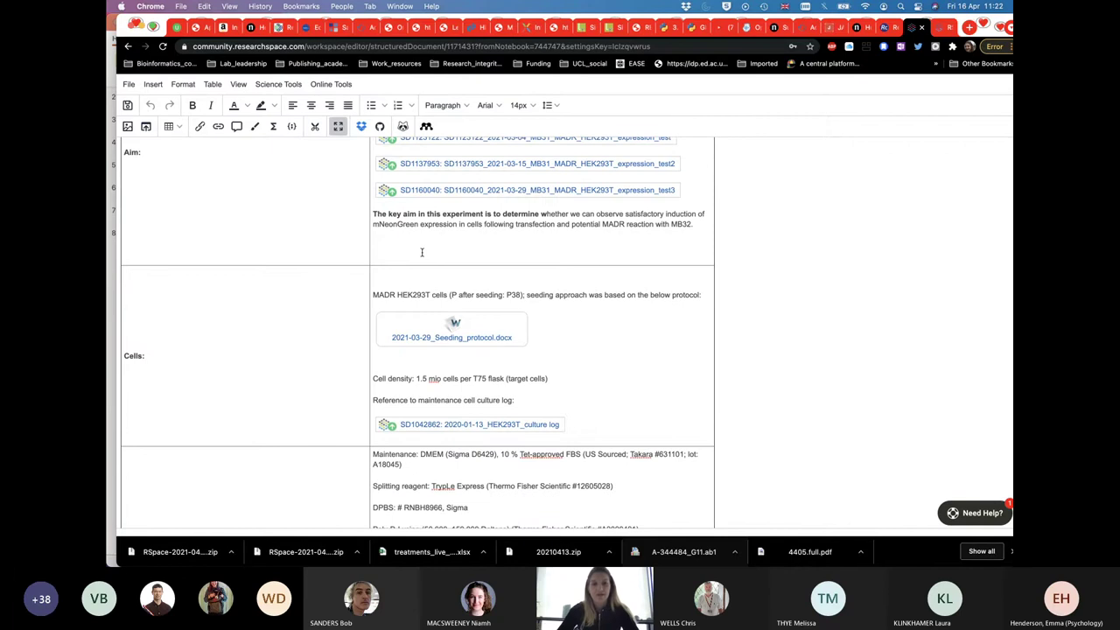
{"action": "scroll", "coordinate": [421, 251], "scroll_direction": "down", "scroll_amount": 3}
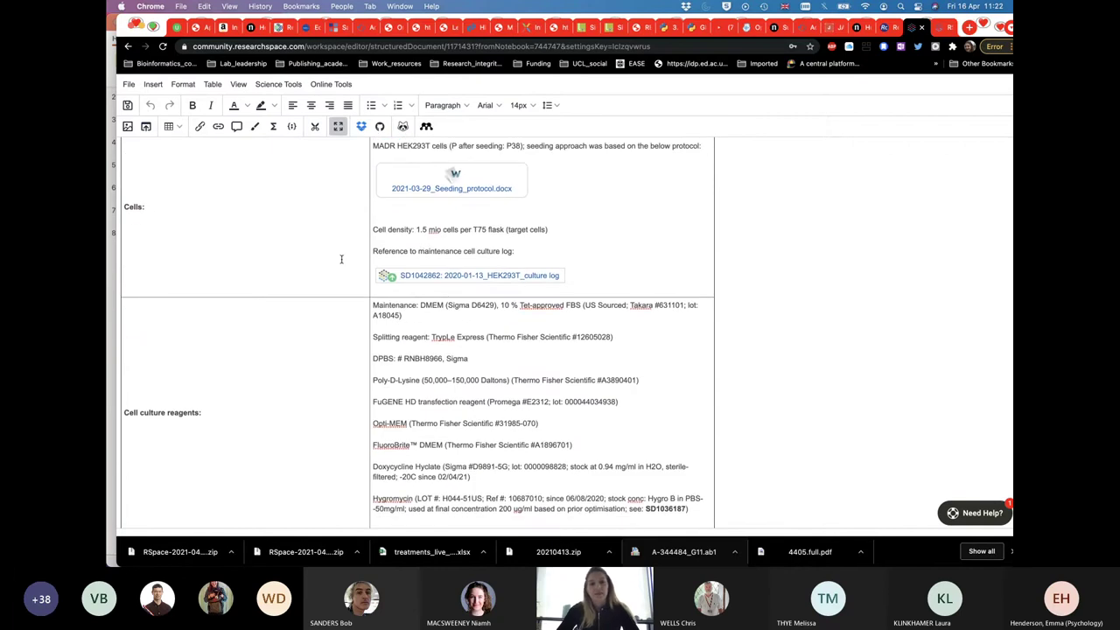
{"action": "scroll", "coordinate": [341, 259], "scroll_direction": "up", "scroll_amount": 3}
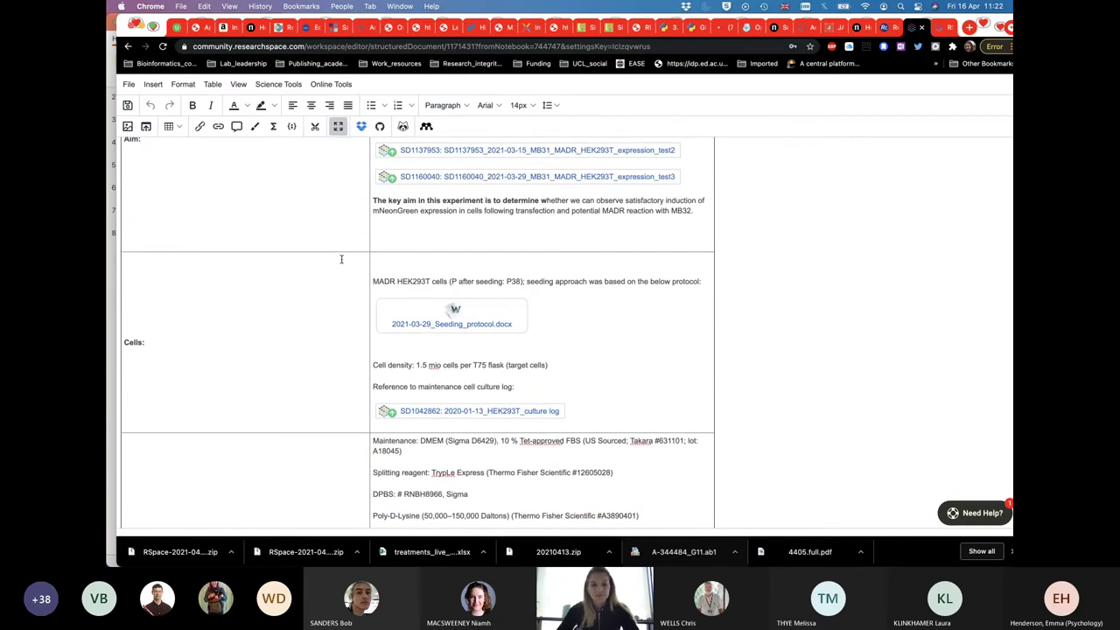
{"action": "scroll", "coordinate": [342, 259], "scroll_direction": "down", "scroll_amount": 1}
{"action": "scroll", "coordinate": [341, 259], "scroll_direction": "down", "scroll_amount": 1}
{"action": "scroll", "coordinate": [341, 259], "scroll_direction": "up", "scroll_amount": 2}
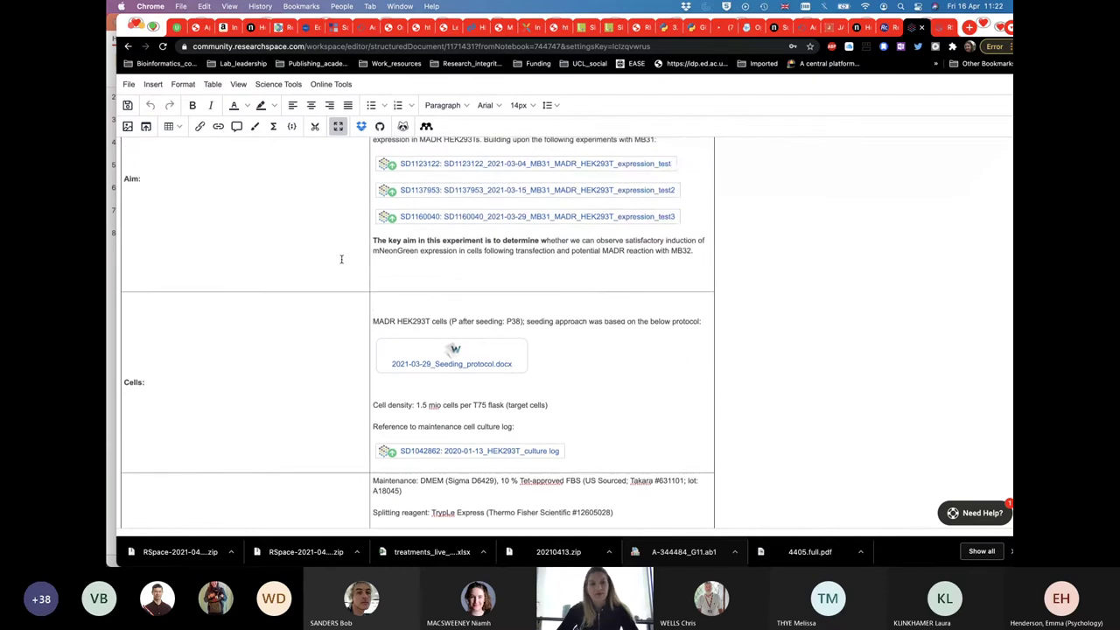
{"action": "scroll", "coordinate": [342, 259], "scroll_direction": "down", "scroll_amount": 4}
{"action": "scroll", "coordinate": [341, 259], "scroll_direction": "up", "scroll_amount": 2}
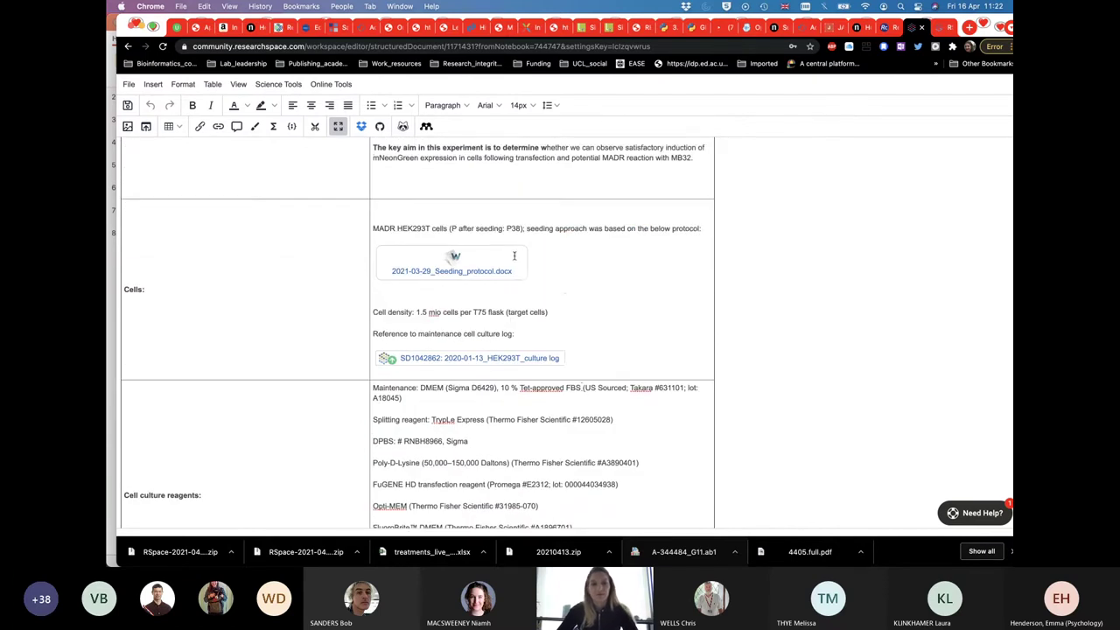
{"action": "scroll", "coordinate": [251, 434], "scroll_direction": "down", "scroll_amount": 1}
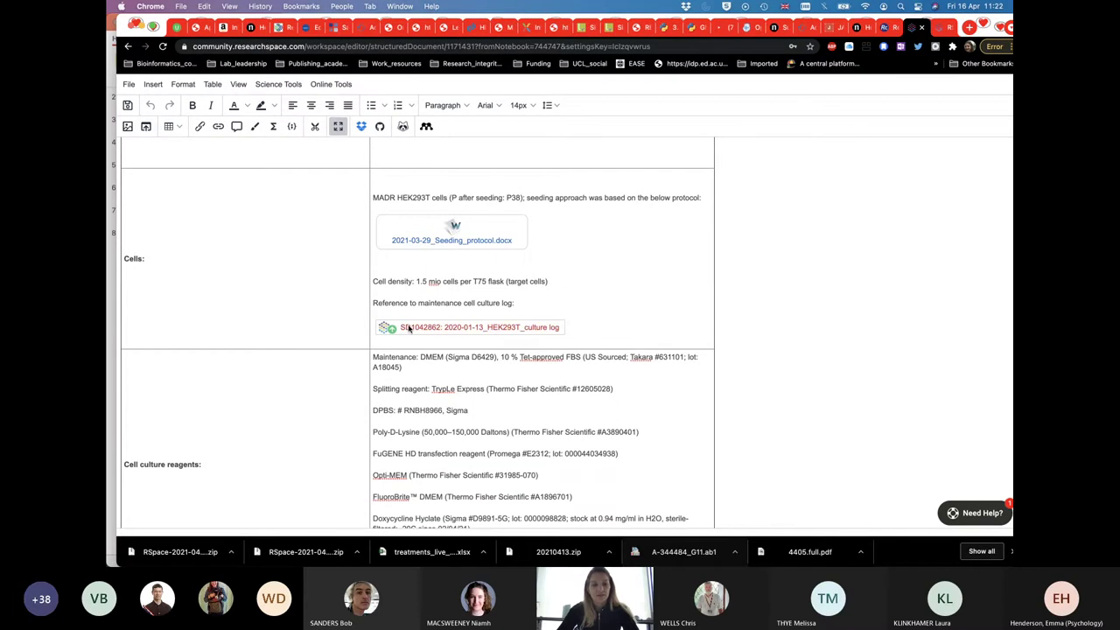
{"action": "scroll", "coordinate": [409, 329], "scroll_direction": "down", "scroll_amount": 1}
{"action": "scroll", "coordinate": [219, 394], "scroll_direction": "down", "scroll_amount": 5}
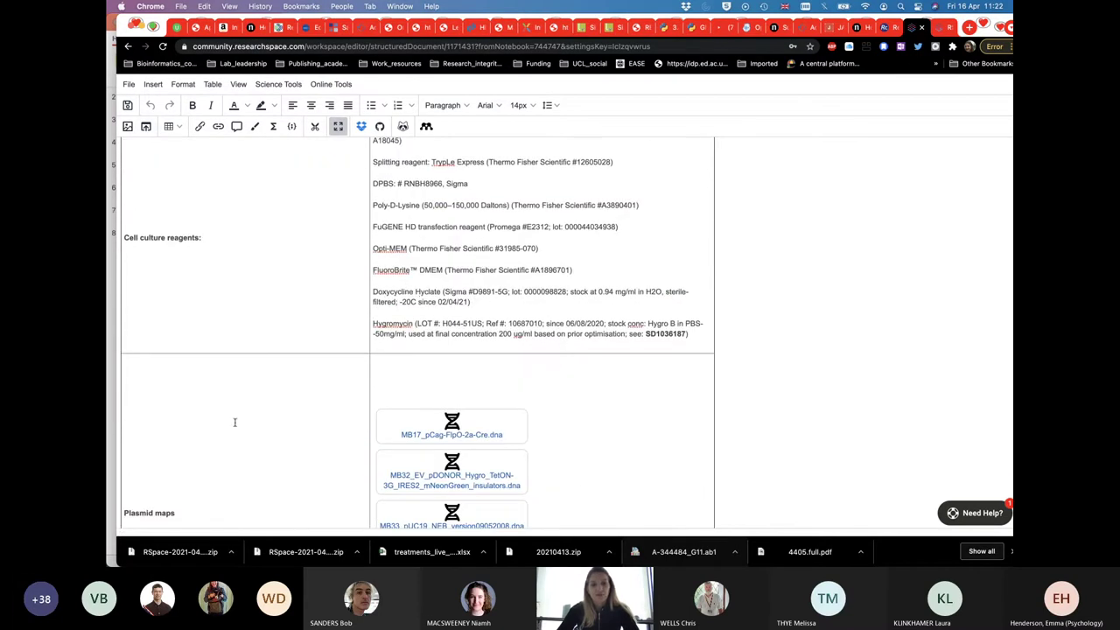
{"action": "scroll", "coordinate": [489, 243], "scroll_direction": "up", "scroll_amount": 4}
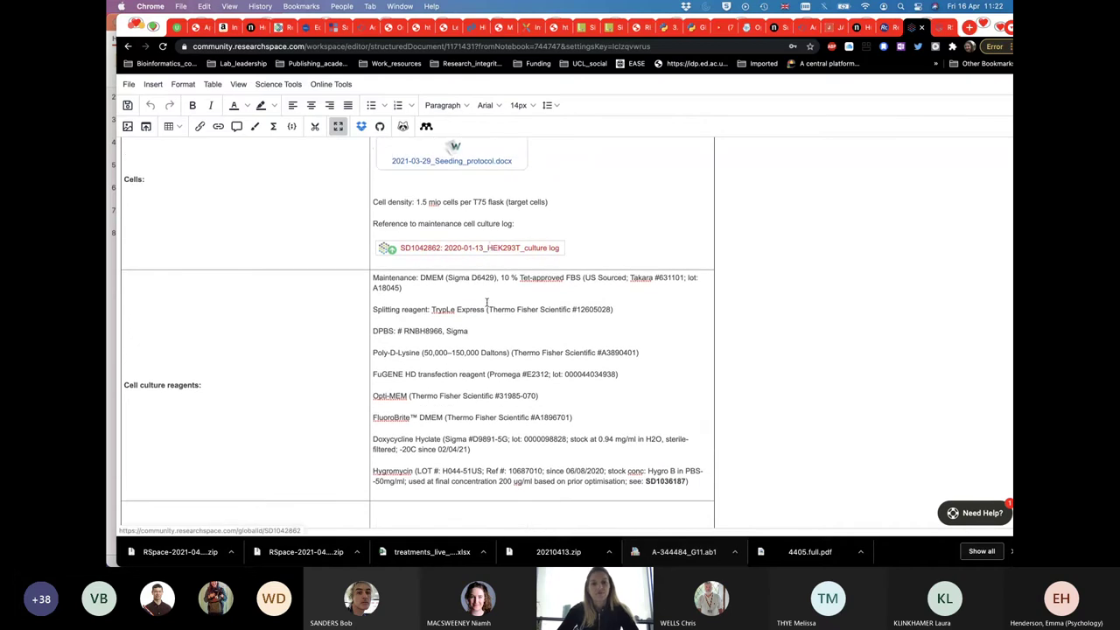
{"action": "scroll", "coordinate": [487, 324], "scroll_direction": "up", "scroll_amount": 7}
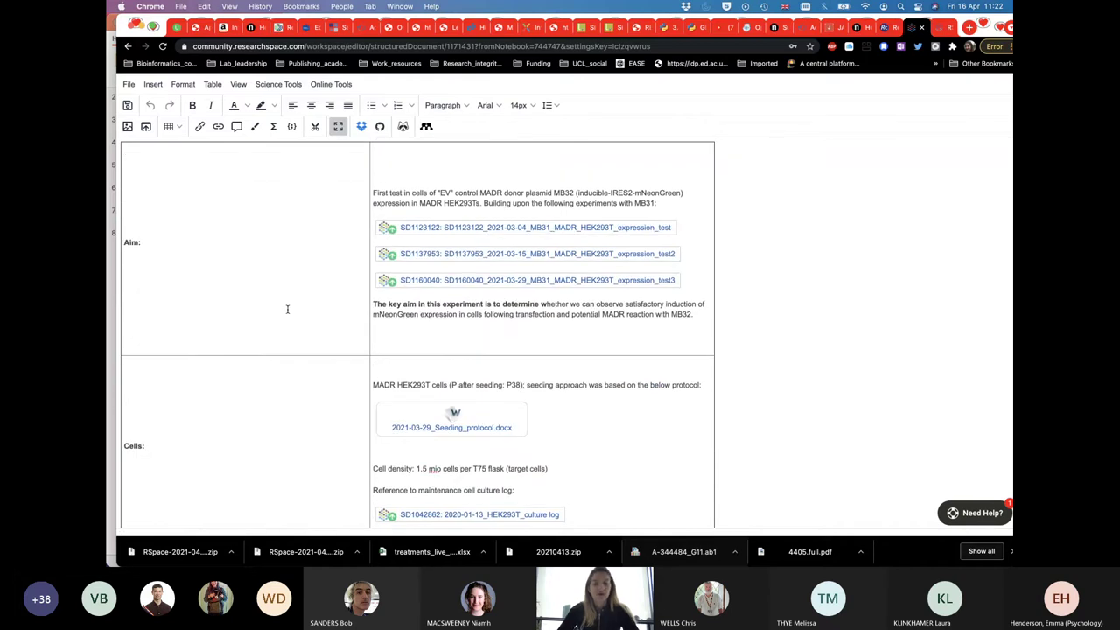
{"action": "scroll", "coordinate": [287, 309], "scroll_direction": "down", "scroll_amount": 4}
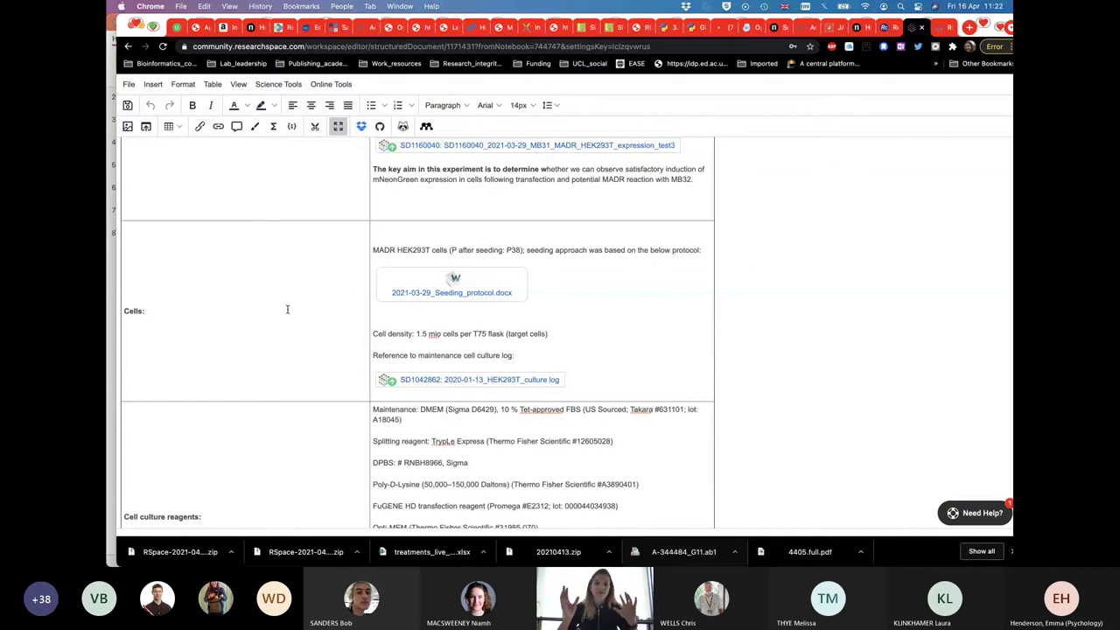
{"action": "scroll", "coordinate": [289, 273], "scroll_direction": "up", "scroll_amount": 3}
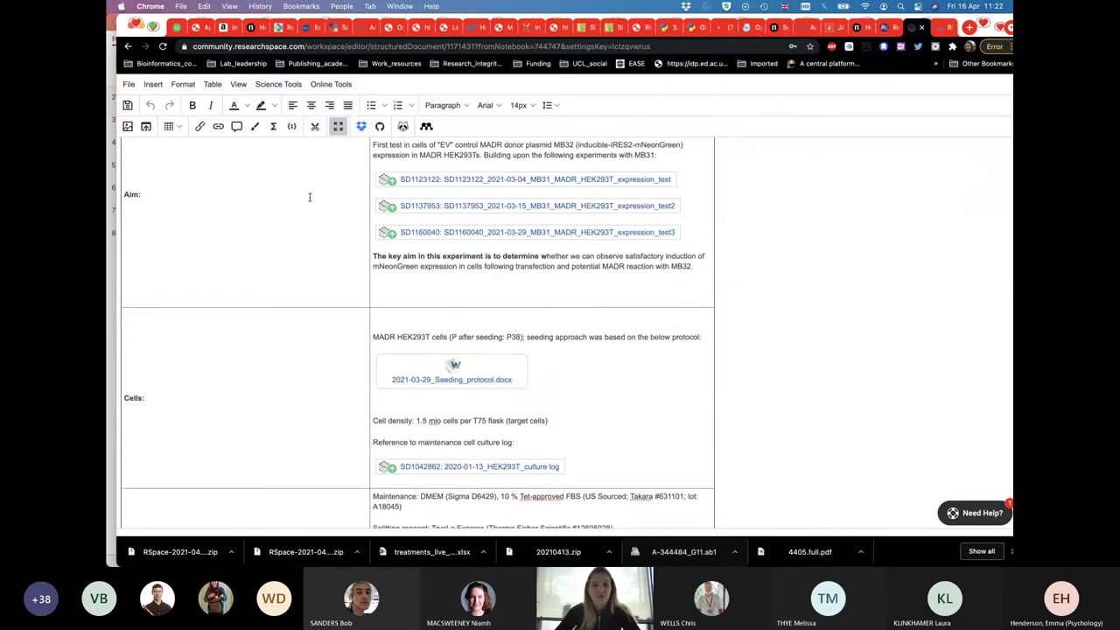
{"action": "scroll", "coordinate": [470, 375], "scroll_direction": "down", "scroll_amount": 5}
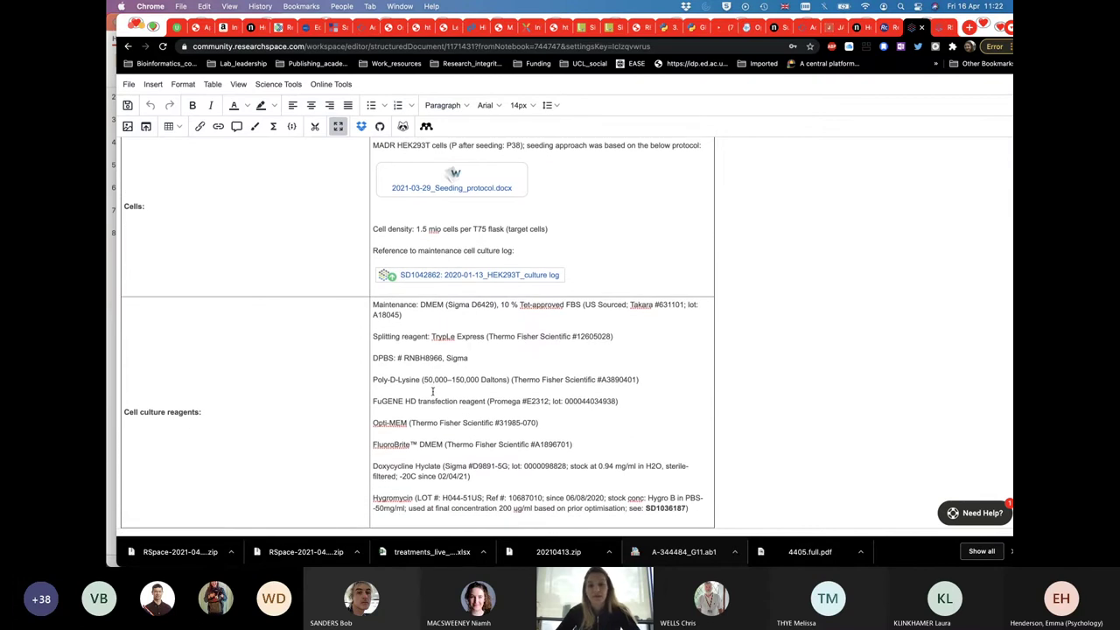
Examine the Plasmid maps section with its attached .dna files and the linked subcloning entry for MB32
{"action": "scroll", "coordinate": [432, 391], "scroll_direction": "down", "scroll_amount": 8}
{"action": "scroll", "coordinate": [432, 391], "scroll_direction": "up", "scroll_amount": 3}
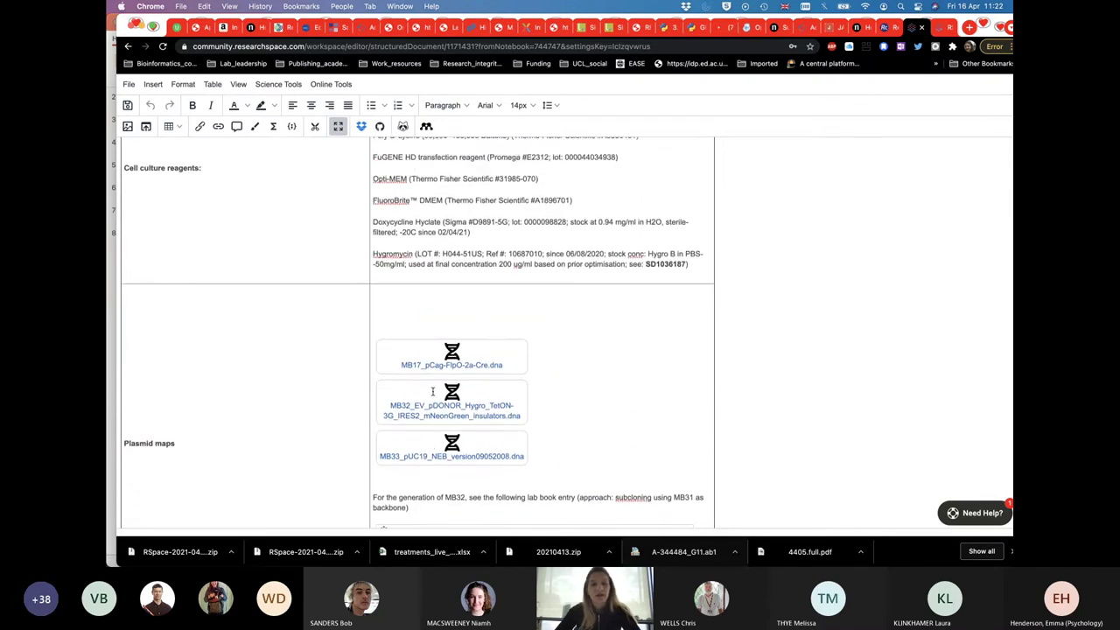
{"action": "scroll", "coordinate": [432, 391], "scroll_direction": "down", "scroll_amount": 2}
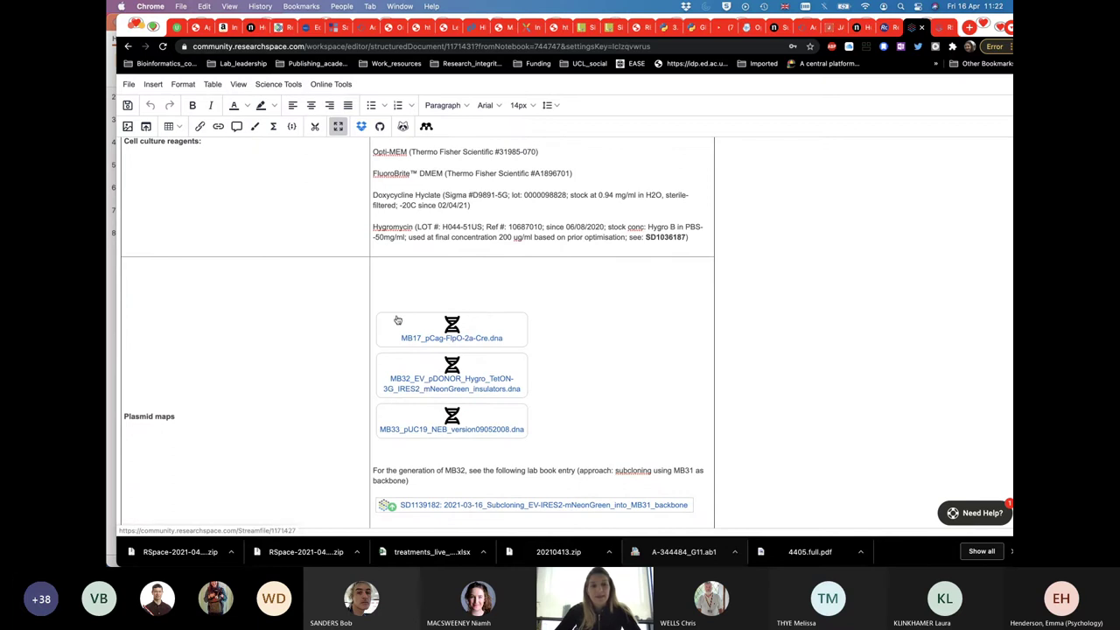
{"action": "scroll", "coordinate": [392, 319], "scroll_direction": "down", "scroll_amount": 4}
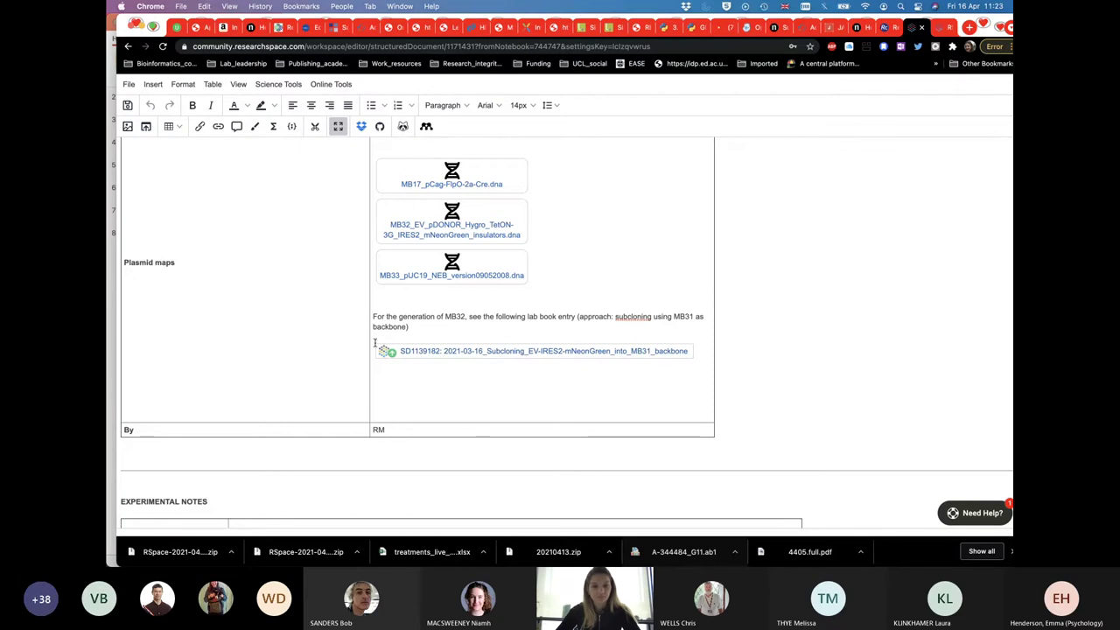
{"action": "scroll", "coordinate": [411, 342], "scroll_direction": "down", "scroll_amount": 3}
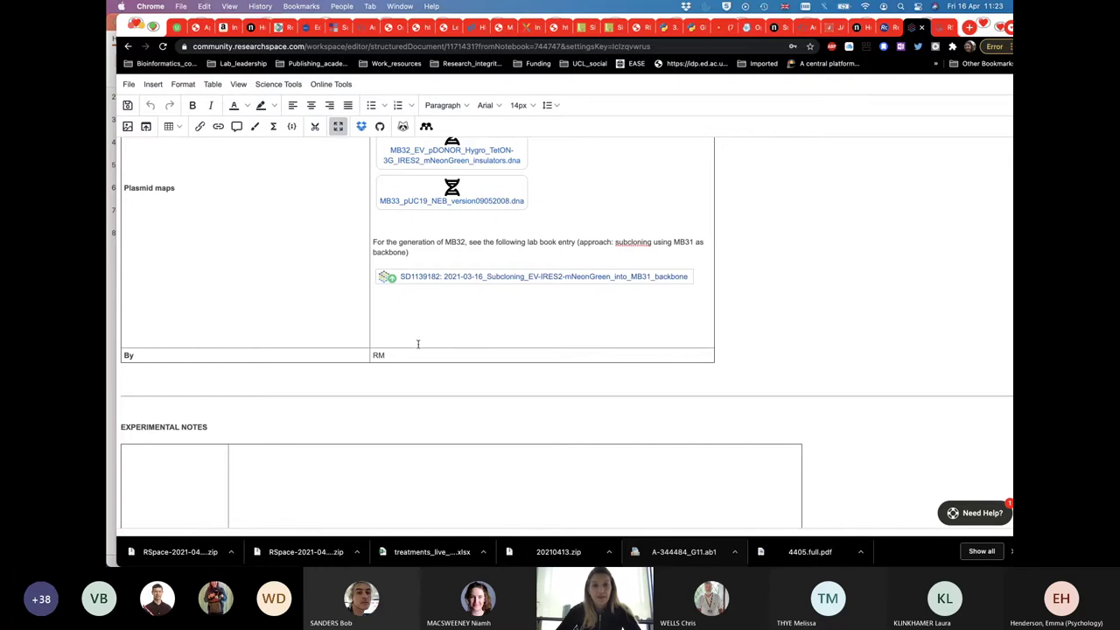
{"action": "scroll", "coordinate": [418, 344], "scroll_direction": "down", "scroll_amount": 1}
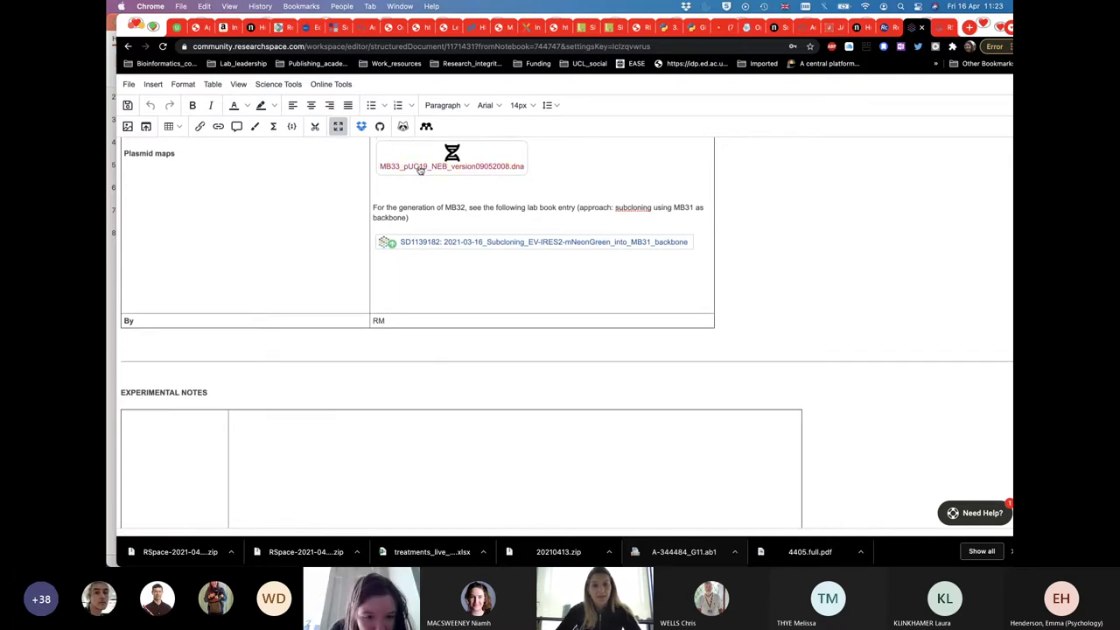
{"action": "scroll", "coordinate": [419, 170], "scroll_direction": "up", "scroll_amount": 4}
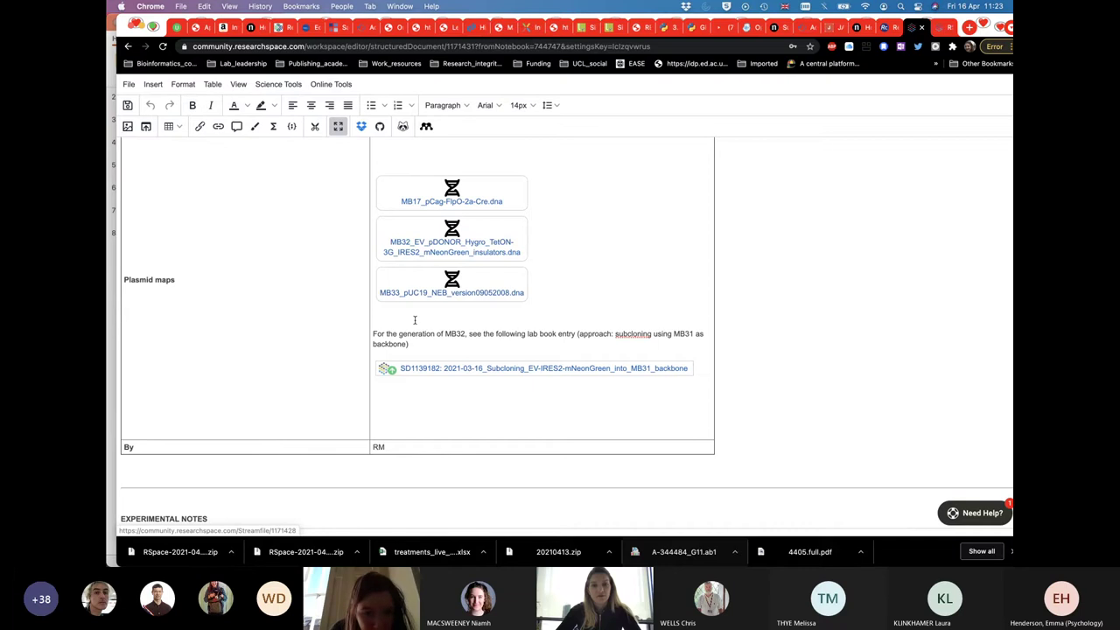
{"action": "scroll", "coordinate": [417, 290], "scroll_direction": "down", "scroll_amount": 3}
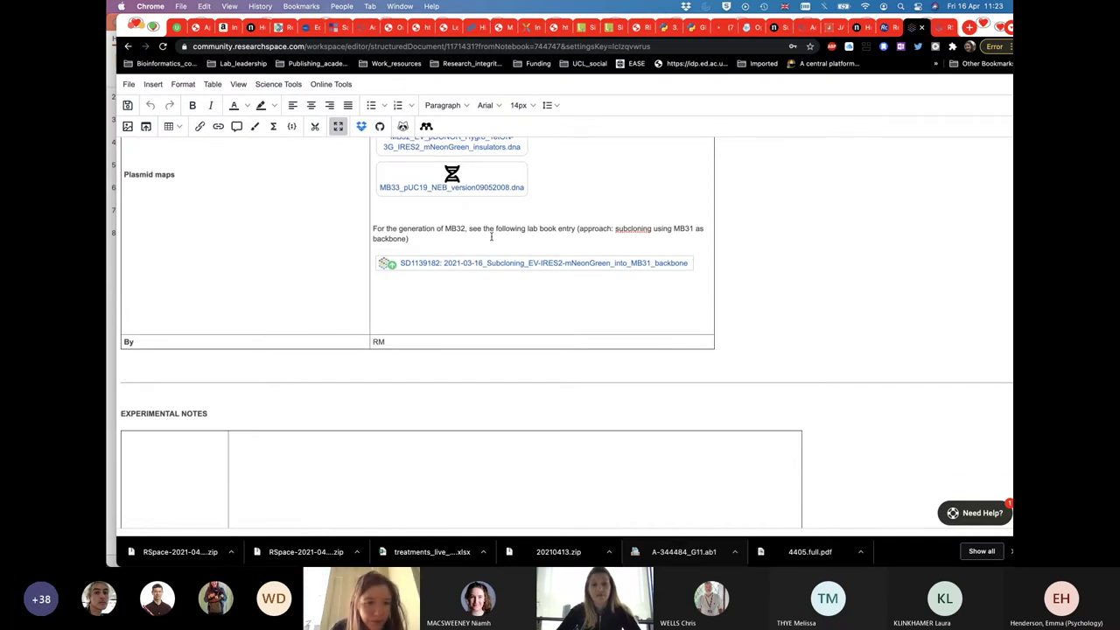
View the search and browse options for inserting an internal link, and the actions available on the linked SD1139182 subcloning entry
{"action": "left_click", "coordinate": [416, 238]}
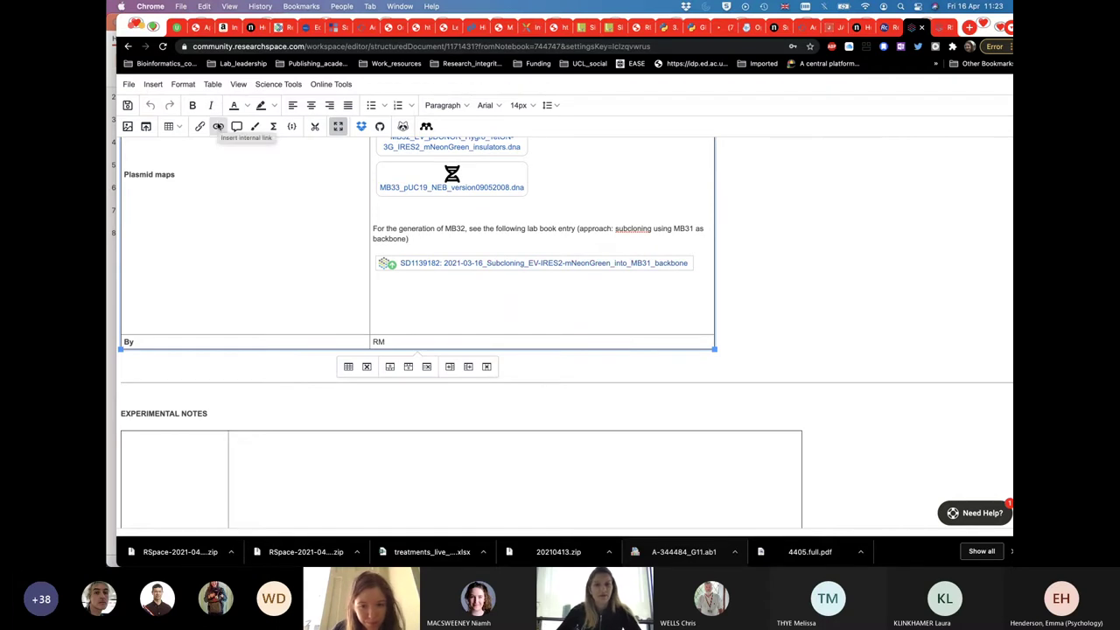
{"action": "left_click", "coordinate": [218, 126]}
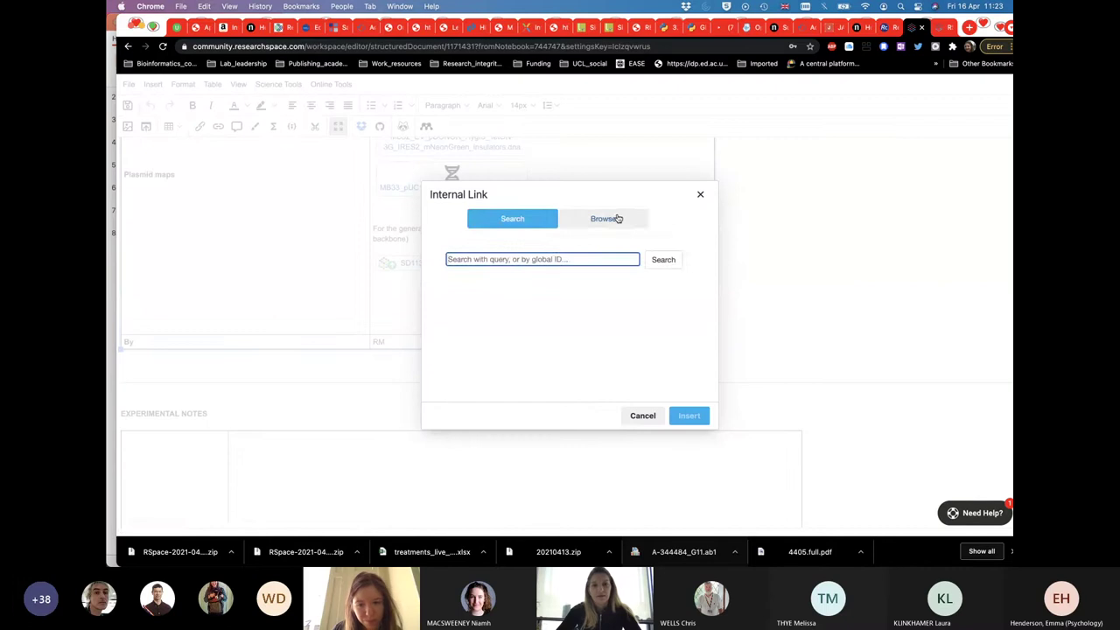
{"action": "left_click", "coordinate": [615, 218]}
{"action": "left_click", "coordinate": [529, 224]}
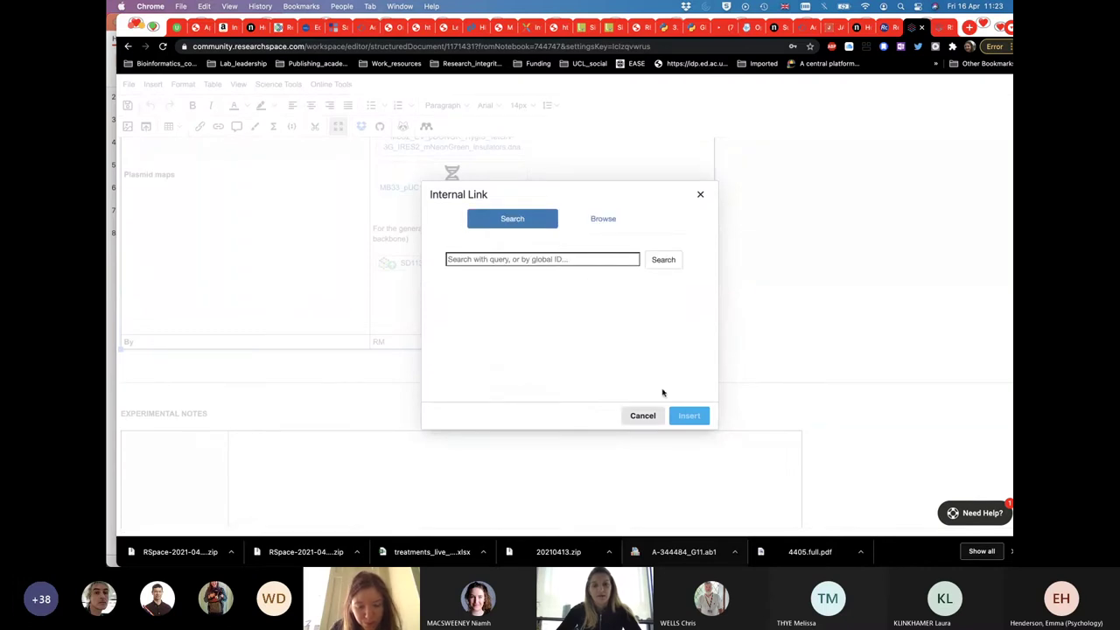
{"action": "left_click", "coordinate": [701, 194]}
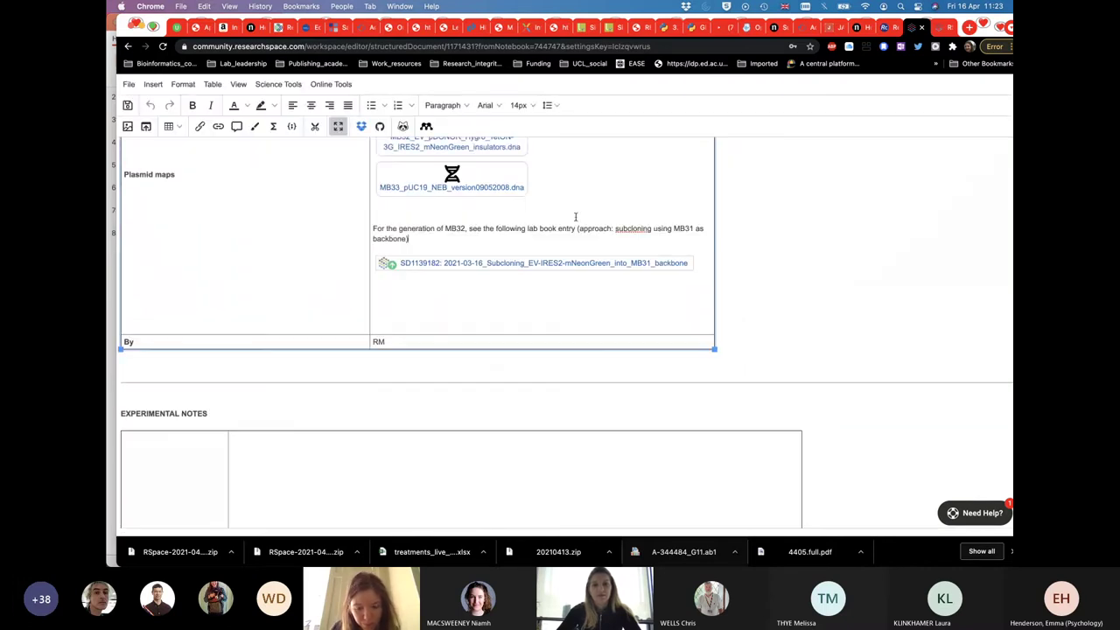
{"action": "right_click", "coordinate": [412, 268]}
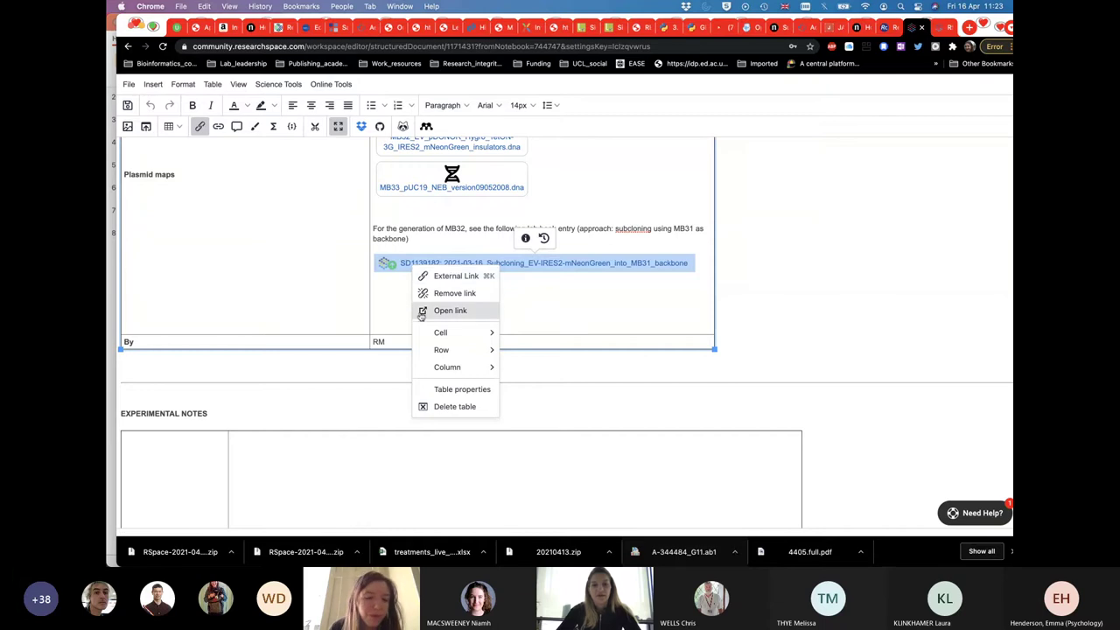
{"action": "left_click", "coordinate": [578, 299]}
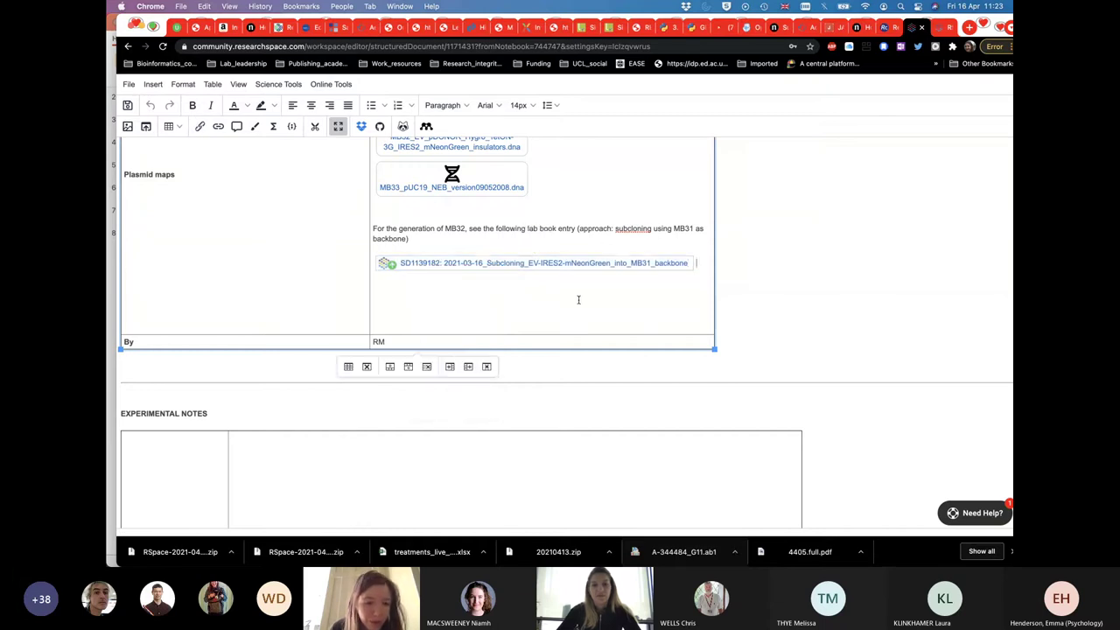
Examine the cell seeding record of 29.03.2021 under Experimental Notes, and look back over the Cells, reagents and Plasmid maps sections
{"action": "scroll", "coordinate": [578, 300], "scroll_direction": "down", "scroll_amount": 3}
{"action": "scroll", "coordinate": [561, 397], "scroll_direction": "up", "scroll_amount": 10}
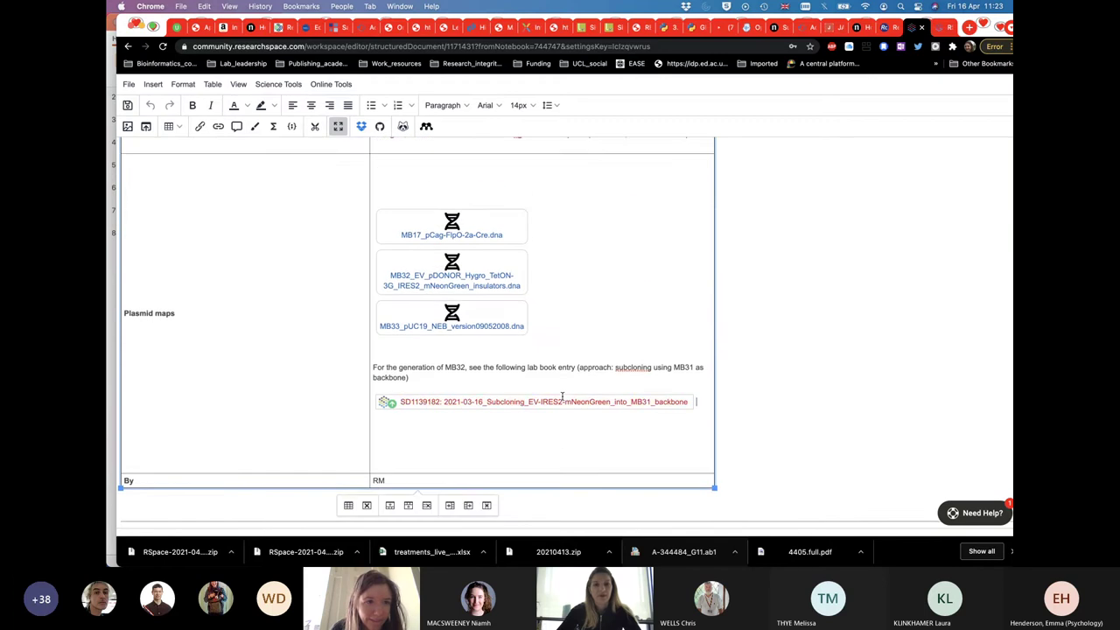
{"action": "scroll", "coordinate": [562, 396], "scroll_direction": "up", "scroll_amount": 3}
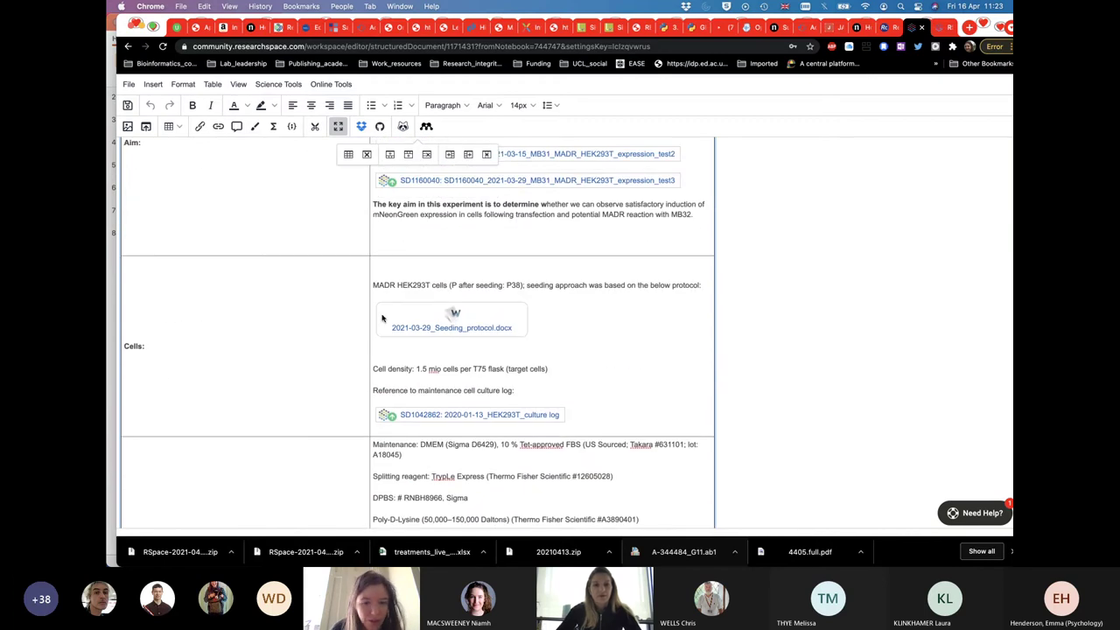
{"action": "scroll", "coordinate": [383, 332], "scroll_direction": "down", "scroll_amount": 4}
{"action": "scroll", "coordinate": [378, 349], "scroll_direction": "down", "scroll_amount": 10}
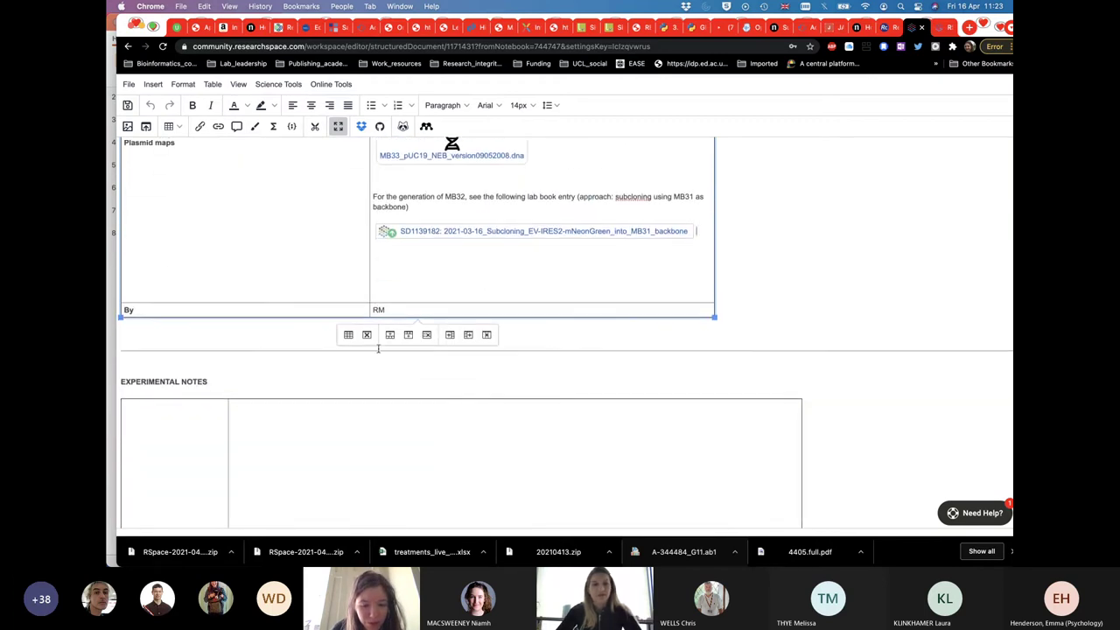
{"action": "scroll", "coordinate": [377, 348], "scroll_direction": "down", "scroll_amount": 2}
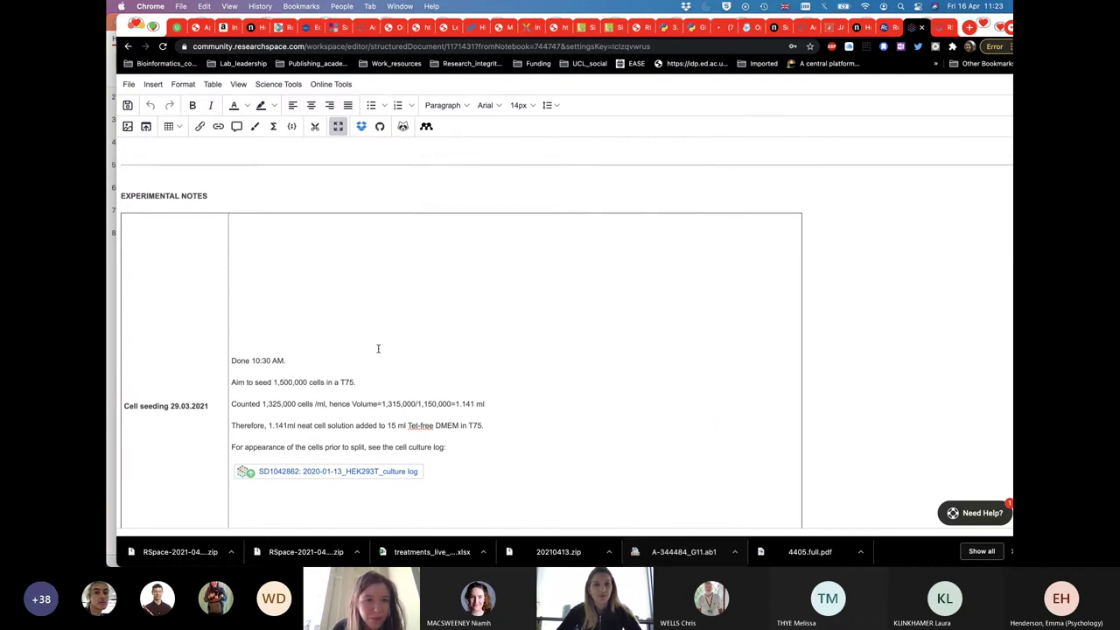
{"action": "scroll", "coordinate": [378, 349], "scroll_direction": "up", "scroll_amount": 1}
{"action": "scroll", "coordinate": [378, 348], "scroll_direction": "down", "scroll_amount": 6}
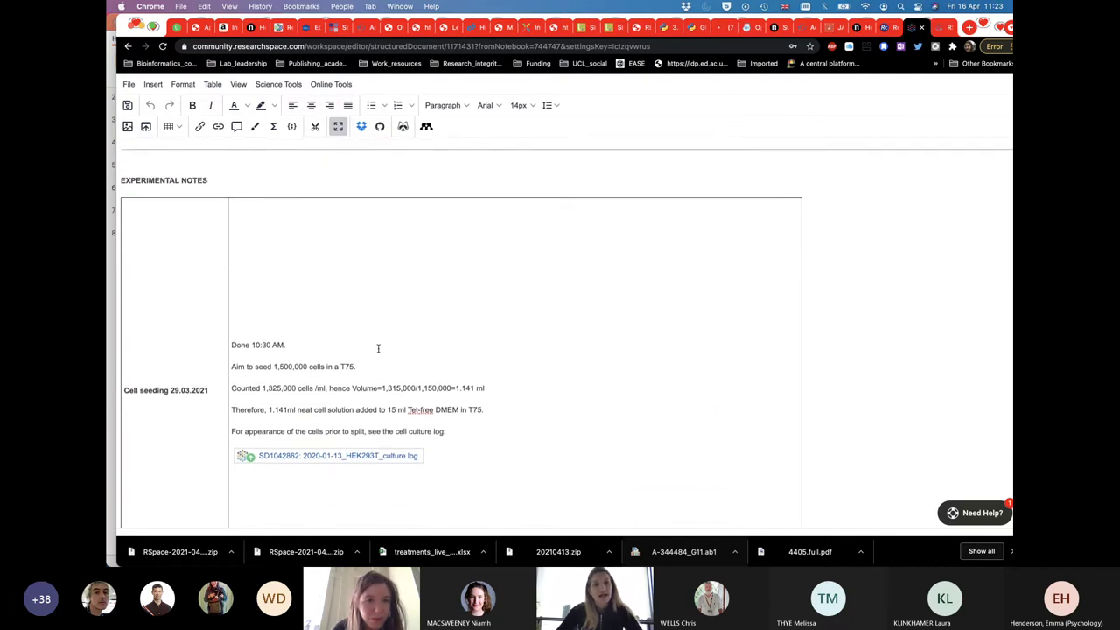
{"action": "scroll", "coordinate": [378, 348], "scroll_direction": "up", "scroll_amount": 6}
{"action": "scroll", "coordinate": [378, 348], "scroll_direction": "down", "scroll_amount": 6}
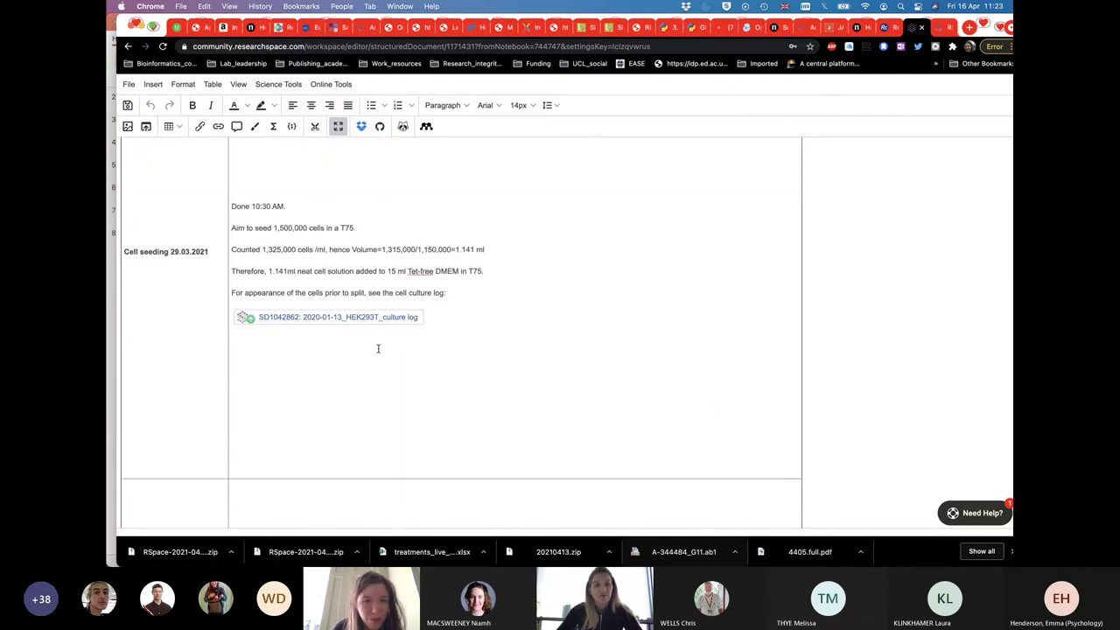
{"action": "scroll", "coordinate": [378, 348], "scroll_direction": "up", "scroll_amount": 3}
{"action": "scroll", "coordinate": [377, 348], "scroll_direction": "up", "scroll_amount": 3}
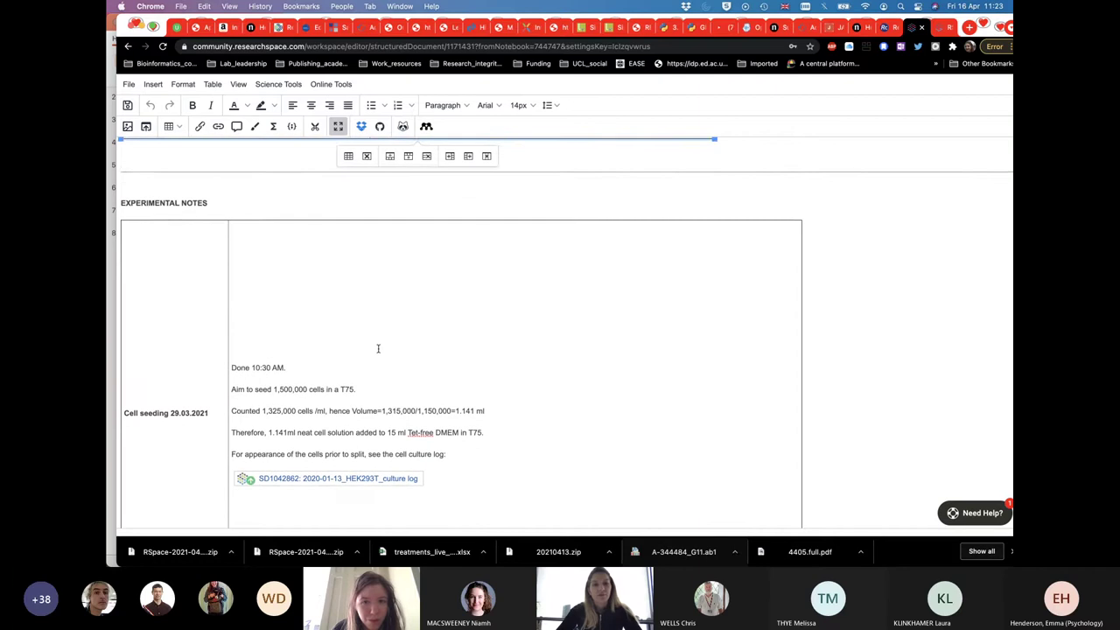
{"action": "scroll", "coordinate": [378, 348], "scroll_direction": "down", "scroll_amount": 5}
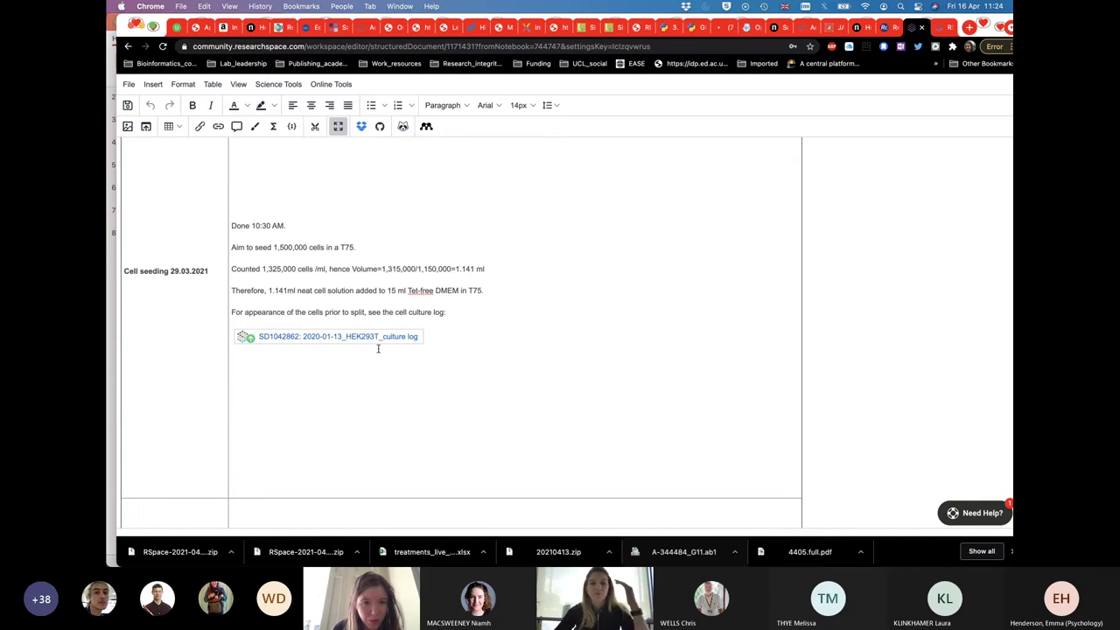
{"action": "scroll", "coordinate": [378, 348], "scroll_direction": "up", "scroll_amount": 10}
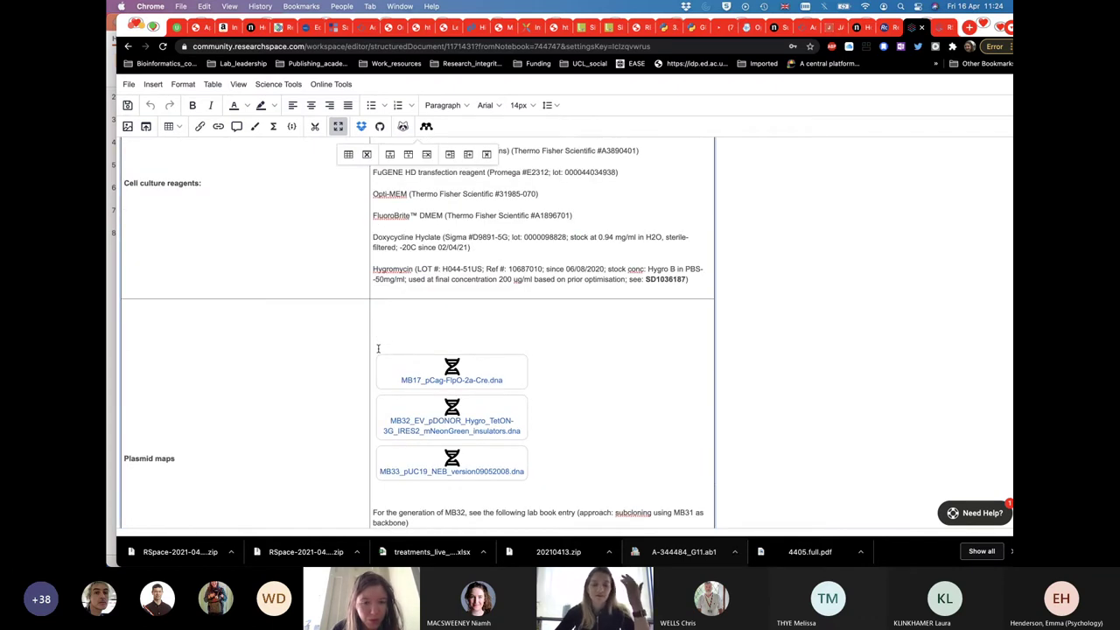
{"action": "scroll", "coordinate": [378, 349], "scroll_direction": "up", "scroll_amount": 2}
{"action": "scroll", "coordinate": [378, 349], "scroll_direction": "down", "scroll_amount": 8}
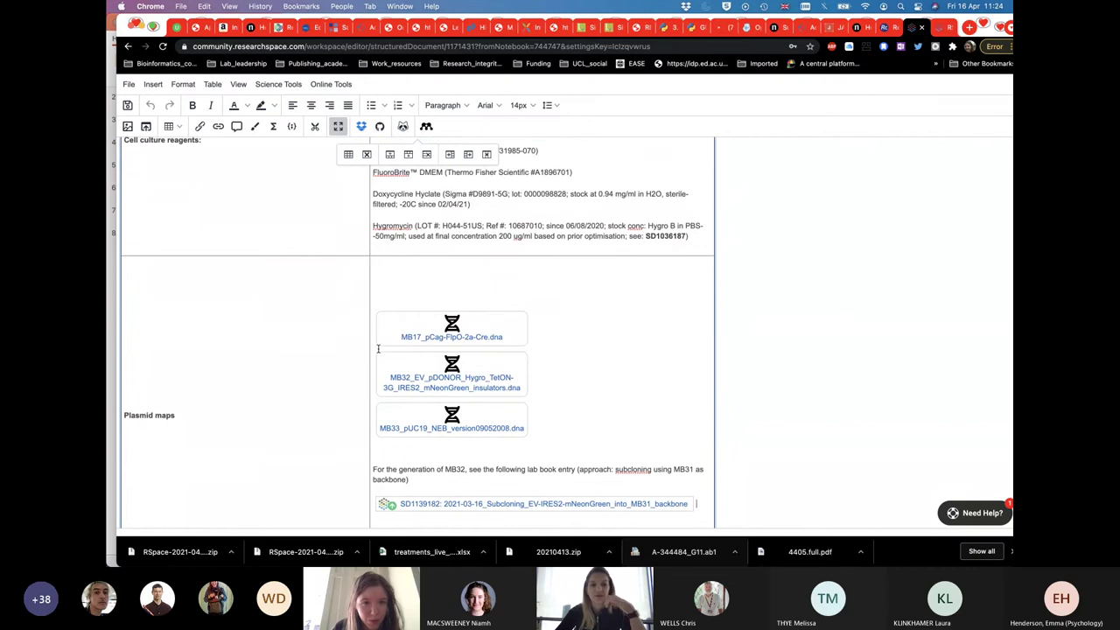
Examine the end of the Experimental Notes table, including its Interpretation and Comments/errors rows
{"action": "scroll", "coordinate": [378, 349], "scroll_direction": "down", "scroll_amount": 15}
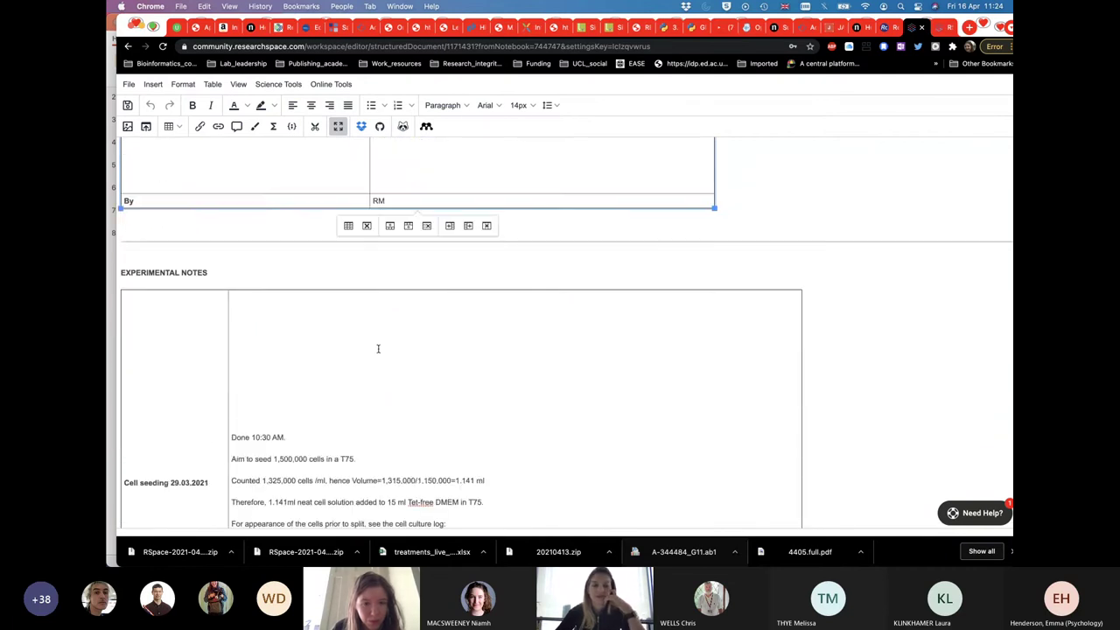
{"action": "scroll", "coordinate": [378, 349], "scroll_direction": "down", "scroll_amount": 10}
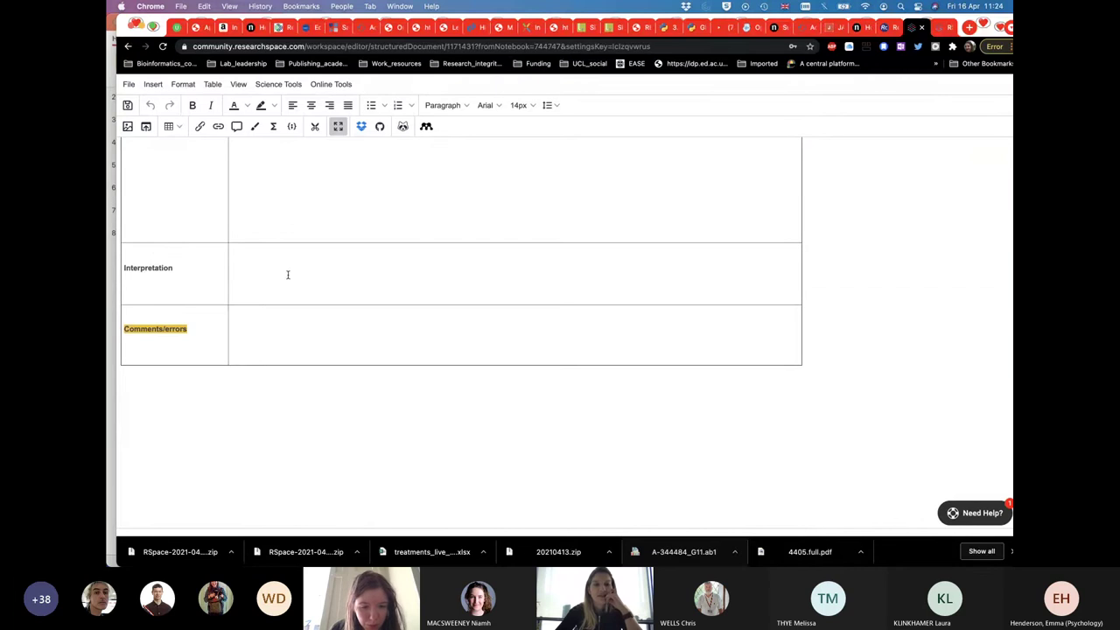
{"action": "scroll", "coordinate": [212, 281], "scroll_direction": "up", "scroll_amount": 1}
{"action": "scroll", "coordinate": [212, 281], "scroll_direction": "up", "scroll_amount": 4}
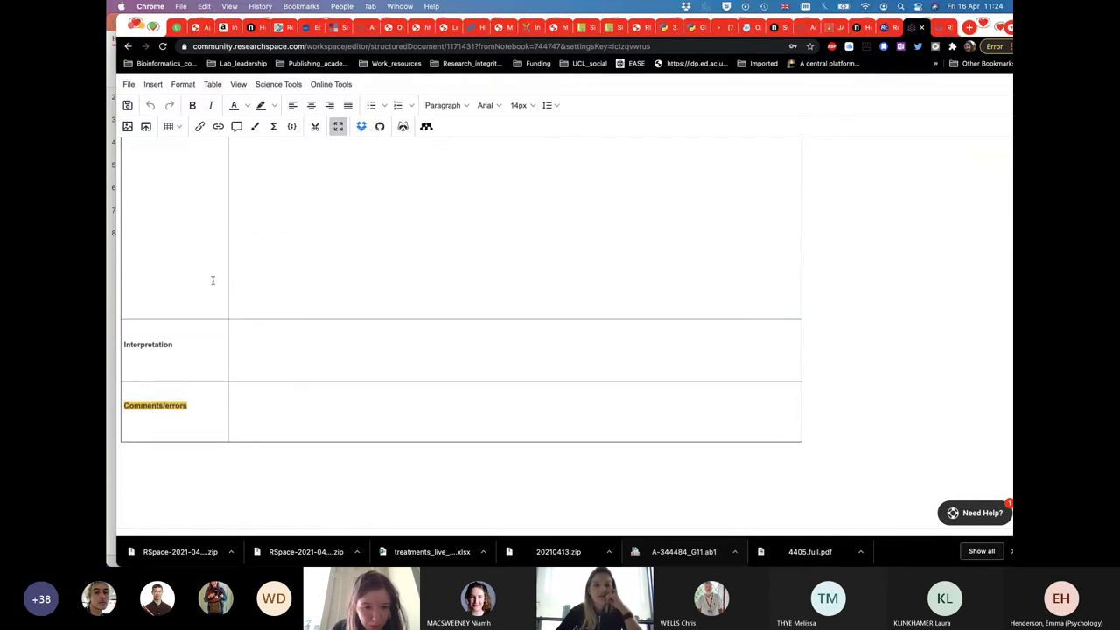
{"action": "left_click", "coordinate": [306, 360]}
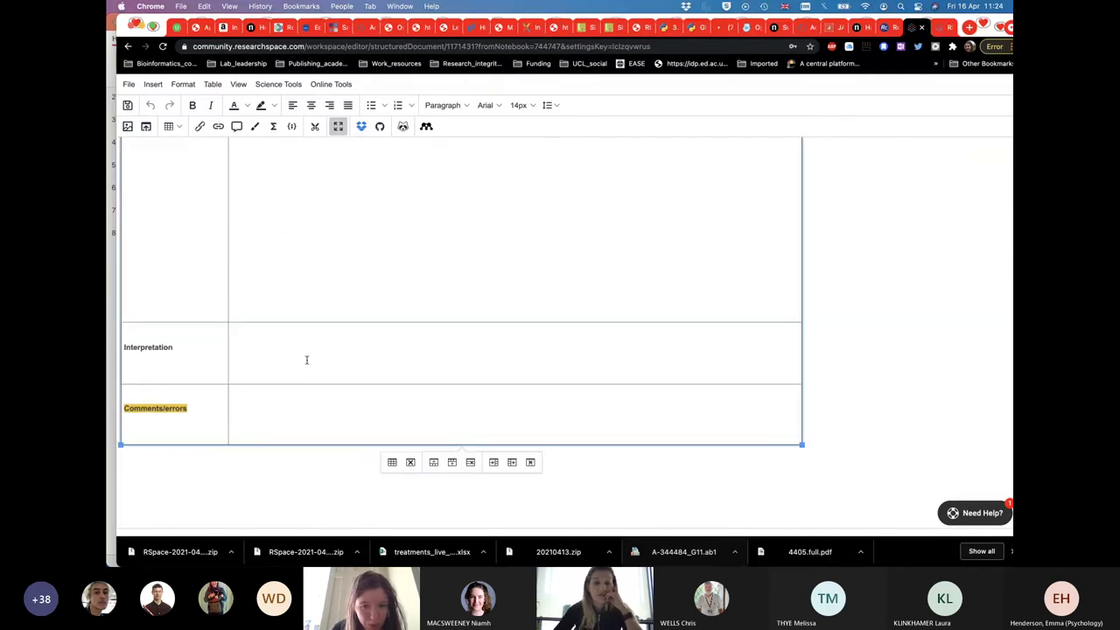
{"action": "scroll", "coordinate": [306, 360], "scroll_direction": "up", "scroll_amount": 4}
{"action": "scroll", "coordinate": [306, 358], "scroll_direction": "down", "scroll_amount": 2}
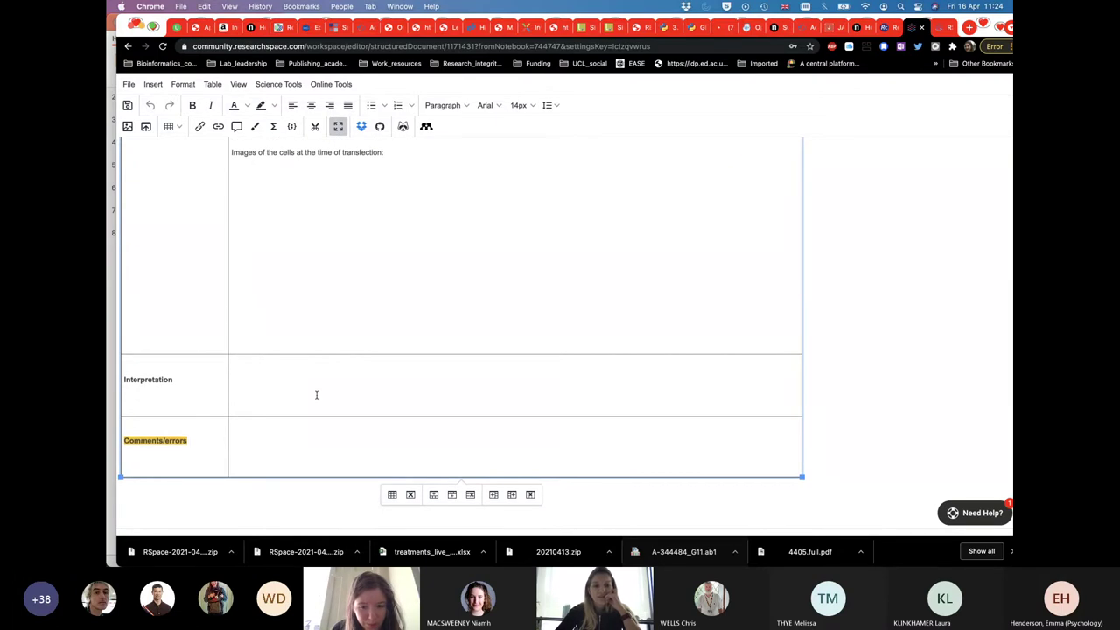
Examine the 08.04.2021 transfection record with its attached solution-preparation spreadsheet, the highlighted protocol remarks and the space for cell images
{"action": "scroll", "coordinate": [305, 400], "scroll_direction": "up", "scroll_amount": 15}
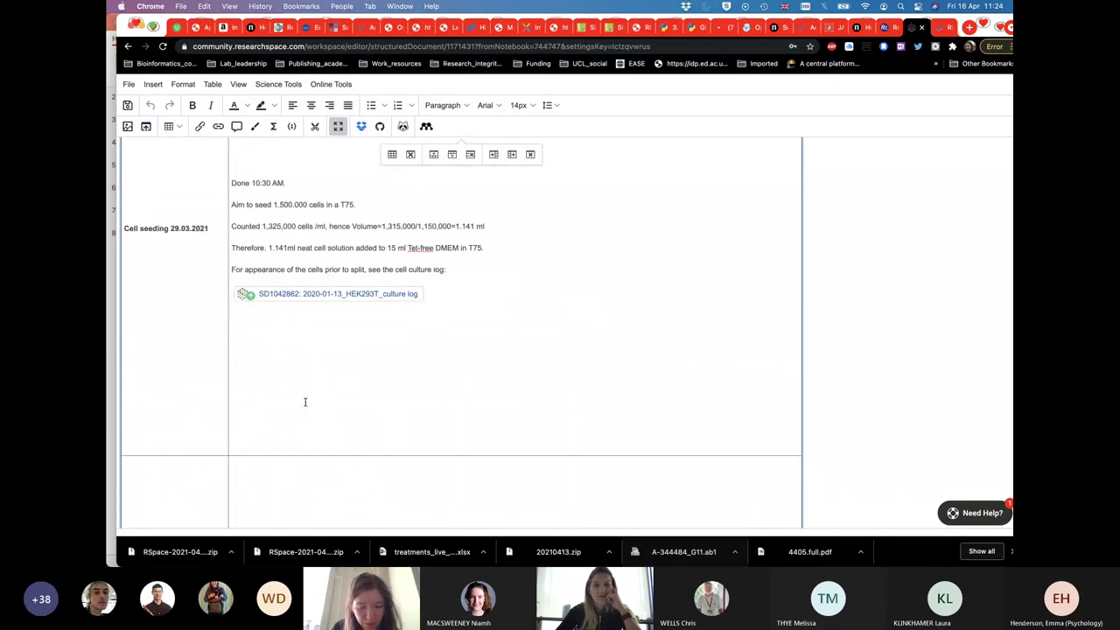
{"action": "scroll", "coordinate": [305, 402], "scroll_direction": "up", "scroll_amount": 5}
{"action": "scroll", "coordinate": [305, 401], "scroll_direction": "down", "scroll_amount": 10}
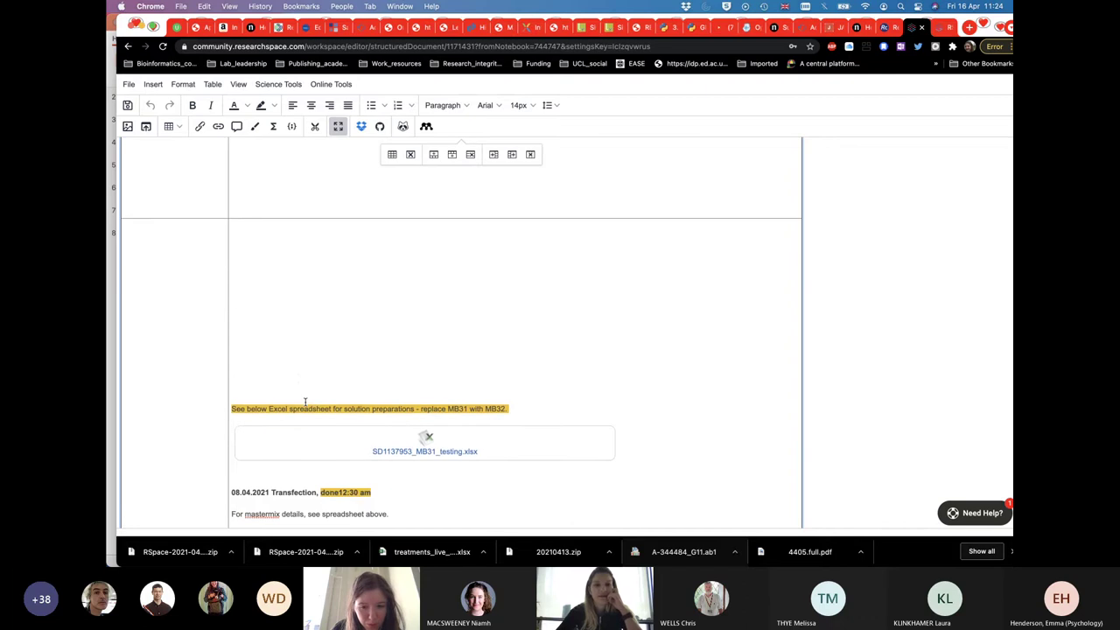
{"action": "scroll", "coordinate": [306, 402], "scroll_direction": "up", "scroll_amount": 1}
{"action": "scroll", "coordinate": [300, 370], "scroll_direction": "down", "scroll_amount": 10}
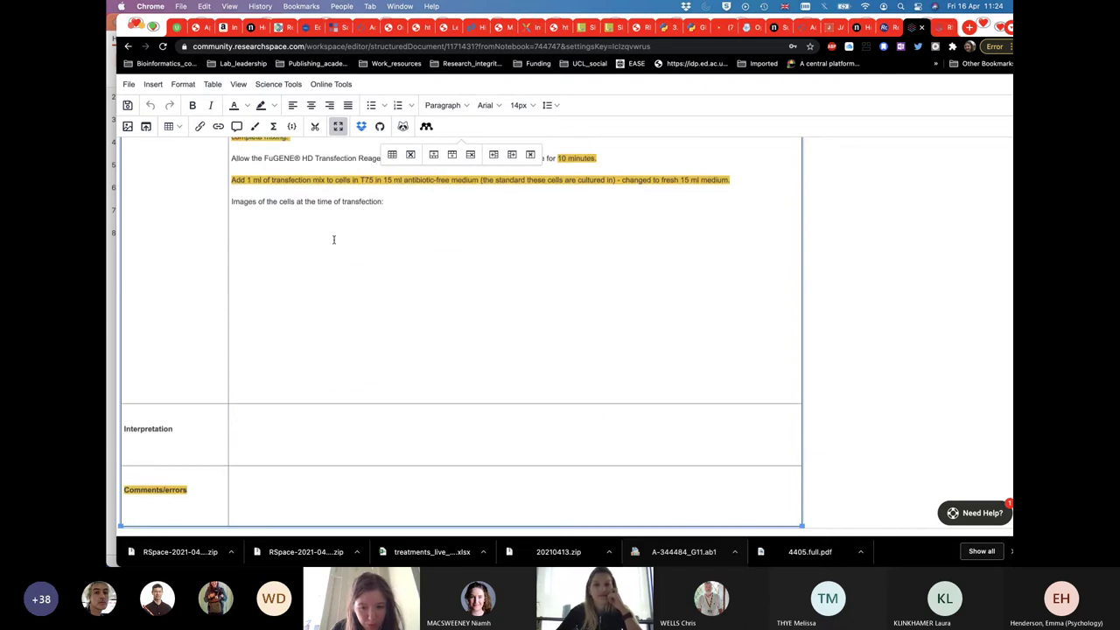
{"action": "scroll", "coordinate": [392, 192], "scroll_direction": "up", "scroll_amount": 1}
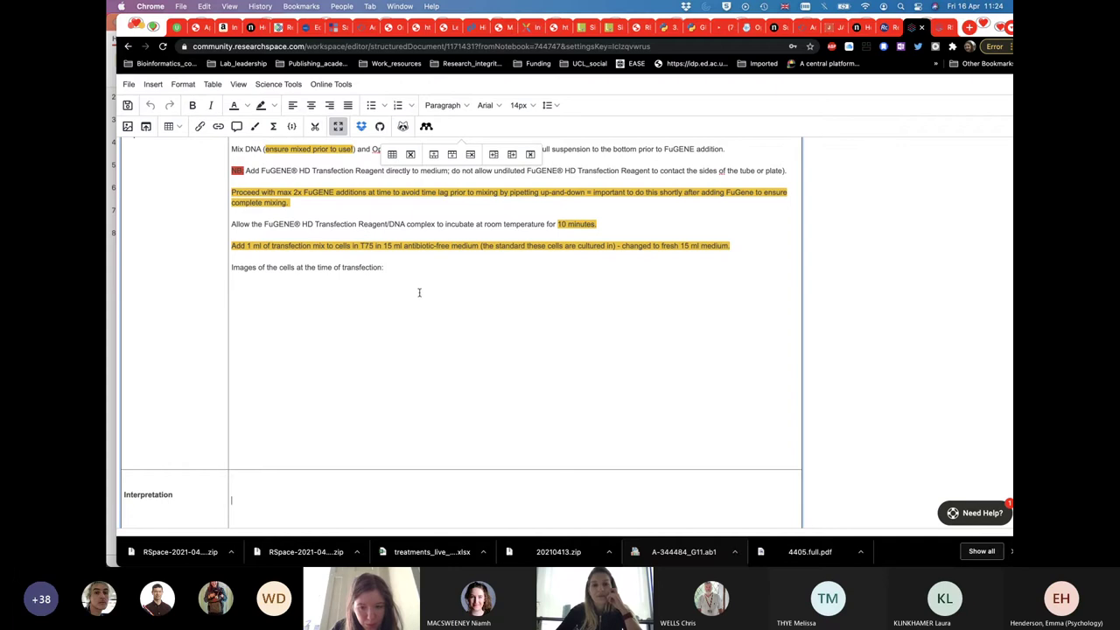
{"action": "scroll", "coordinate": [490, 276], "scroll_direction": "down", "scroll_amount": 3}
{"action": "scroll", "coordinate": [485, 273], "scroll_direction": "up", "scroll_amount": 1}
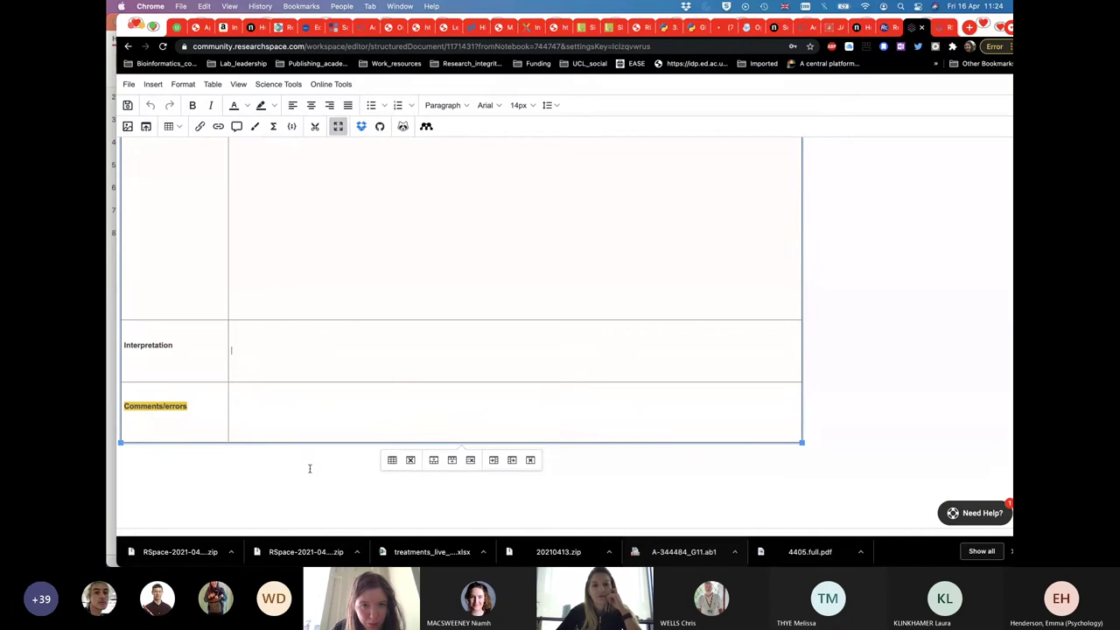
{"action": "scroll", "coordinate": [309, 469], "scroll_direction": "down", "scroll_amount": 1}
{"action": "type", "text": "See below Excel spreadsheet for solution preparations - replace MB31 with MB32."}
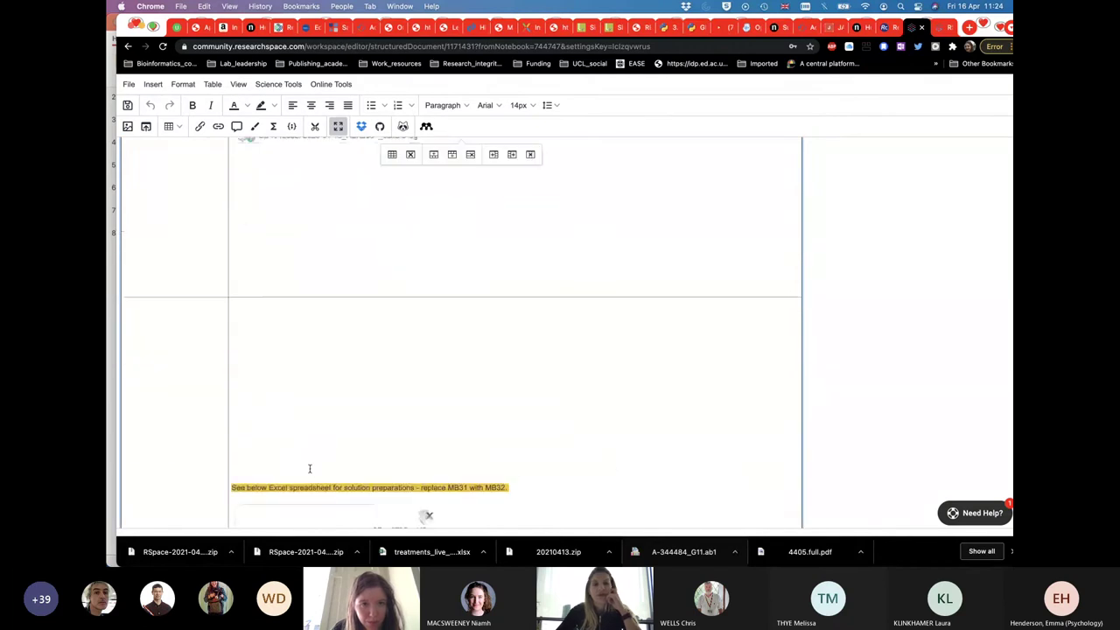
Look back over the Plasmid maps, Cell culture reagents and Cells rows up to the Aim section of the entry
{"action": "scroll", "coordinate": [308, 469], "scroll_direction": "up", "scroll_amount": 10}
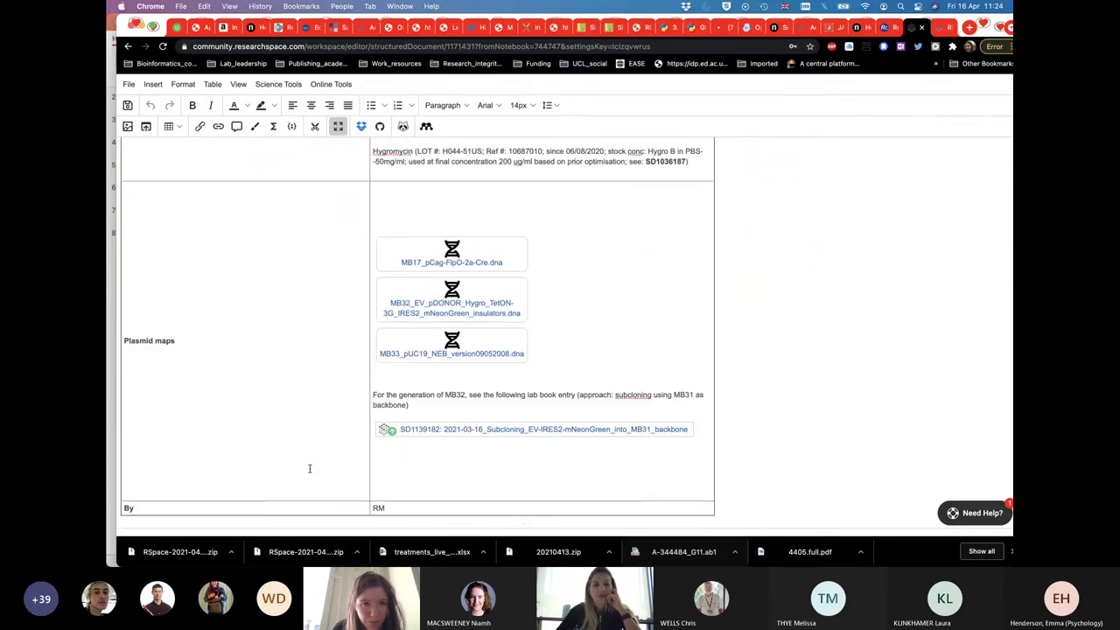
{"action": "scroll", "coordinate": [309, 468], "scroll_direction": "up", "scroll_amount": 10}
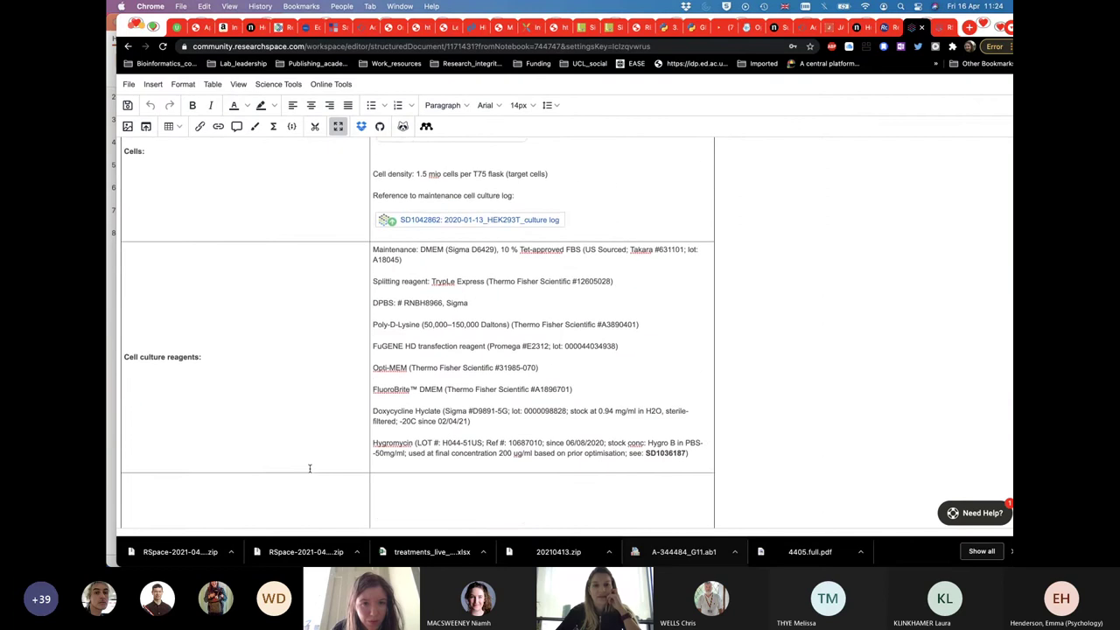
{"action": "scroll", "coordinate": [309, 468], "scroll_direction": "up", "scroll_amount": 8}
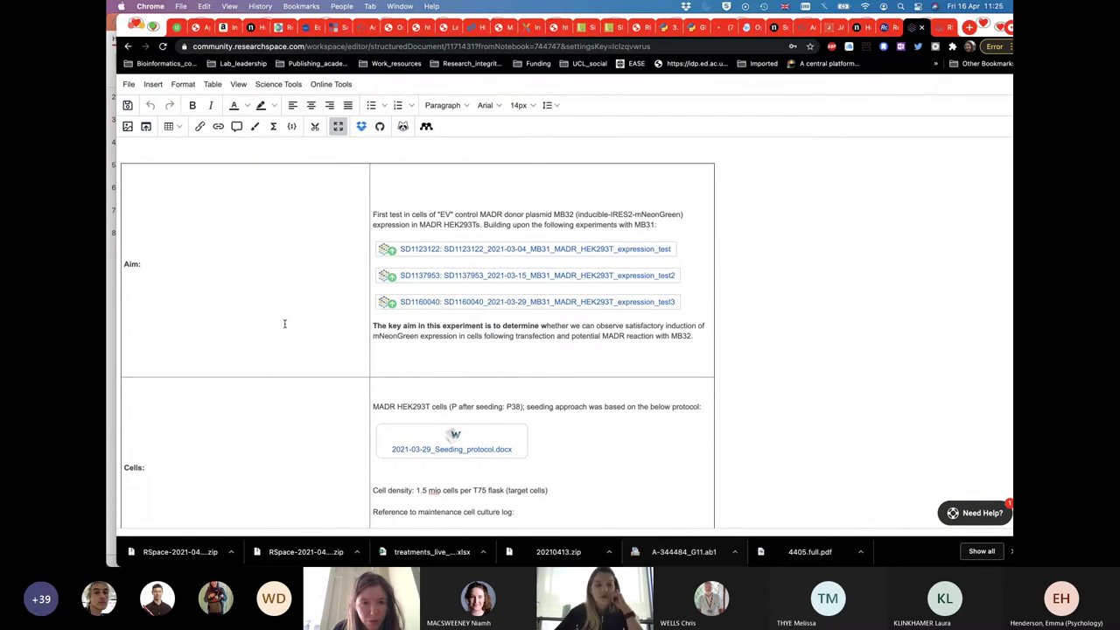
{"action": "left_click", "coordinate": [212, 238]}
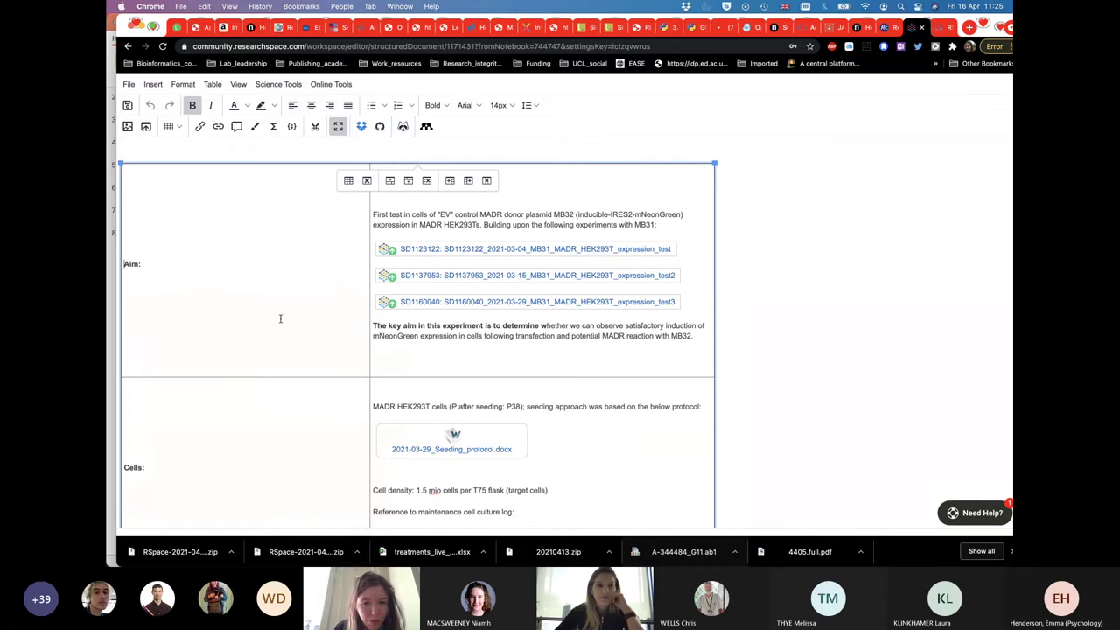
{"action": "triple_click", "coordinate": [212, 268]}
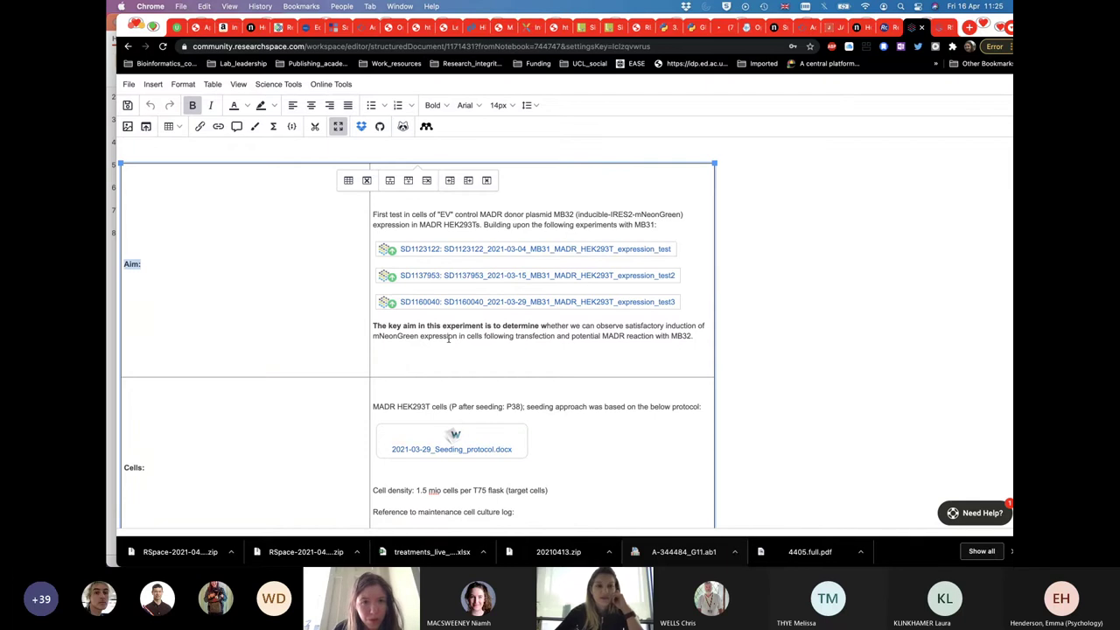
{"action": "scroll", "coordinate": [447, 338], "scroll_direction": "down", "scroll_amount": 1}
{"action": "scroll", "coordinate": [438, 333], "scroll_direction": "up", "scroll_amount": 1}
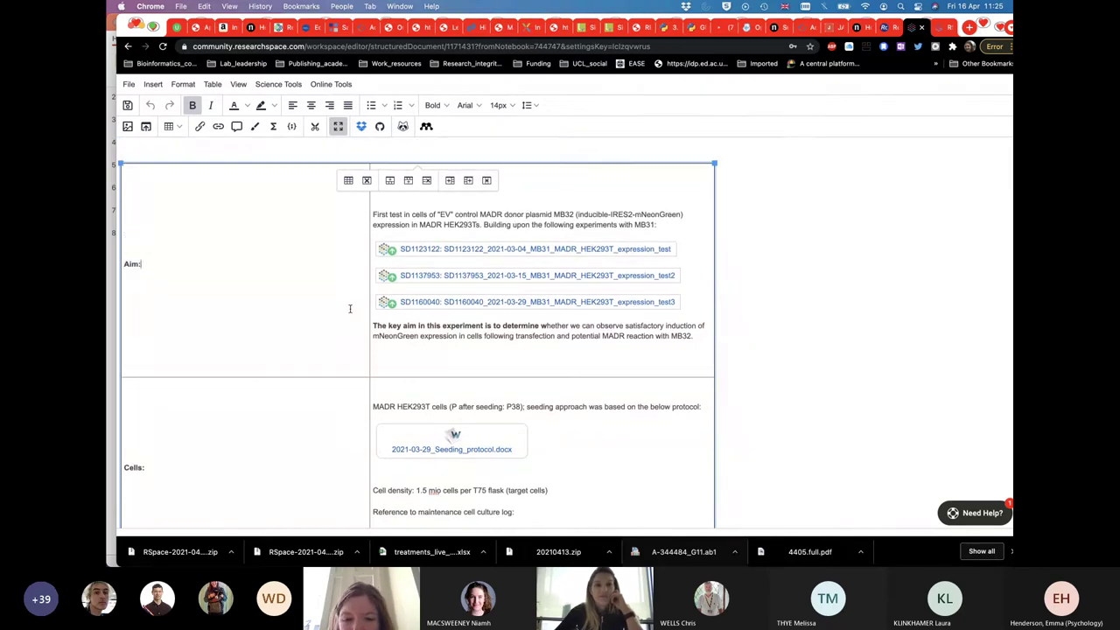
Leave the full-screen editor and view the save options for RSpace_teaching_example, including Save as Template
{"action": "left_click", "coordinate": [338, 126]}
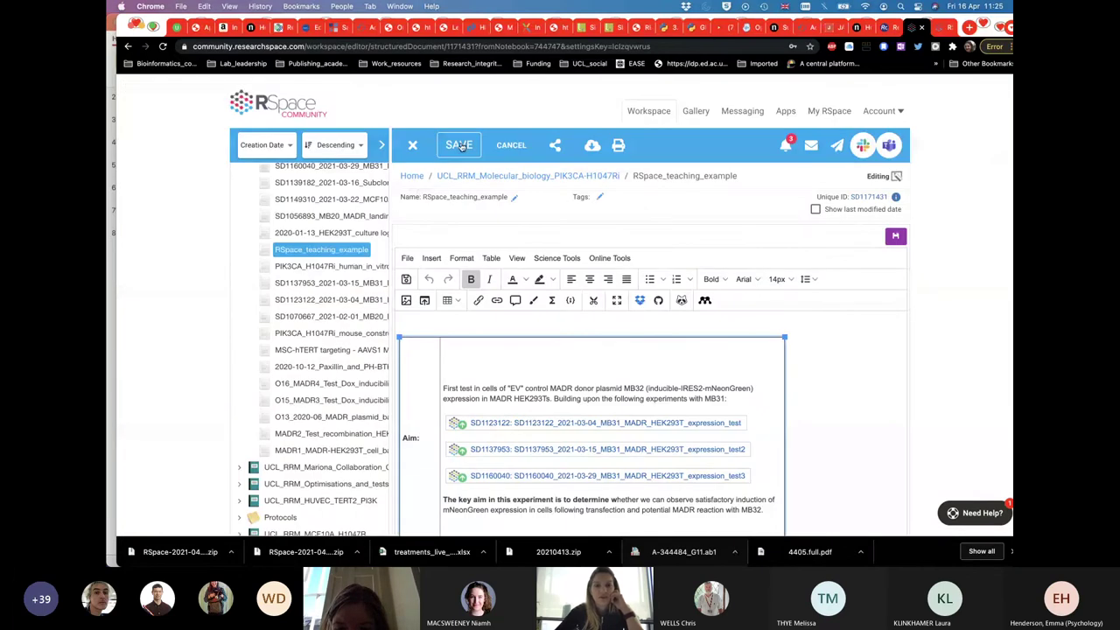
{"action": "scroll", "coordinate": [461, 146], "scroll_direction": "down", "scroll_amount": 1}
{"action": "left_click", "coordinate": [617, 263]}
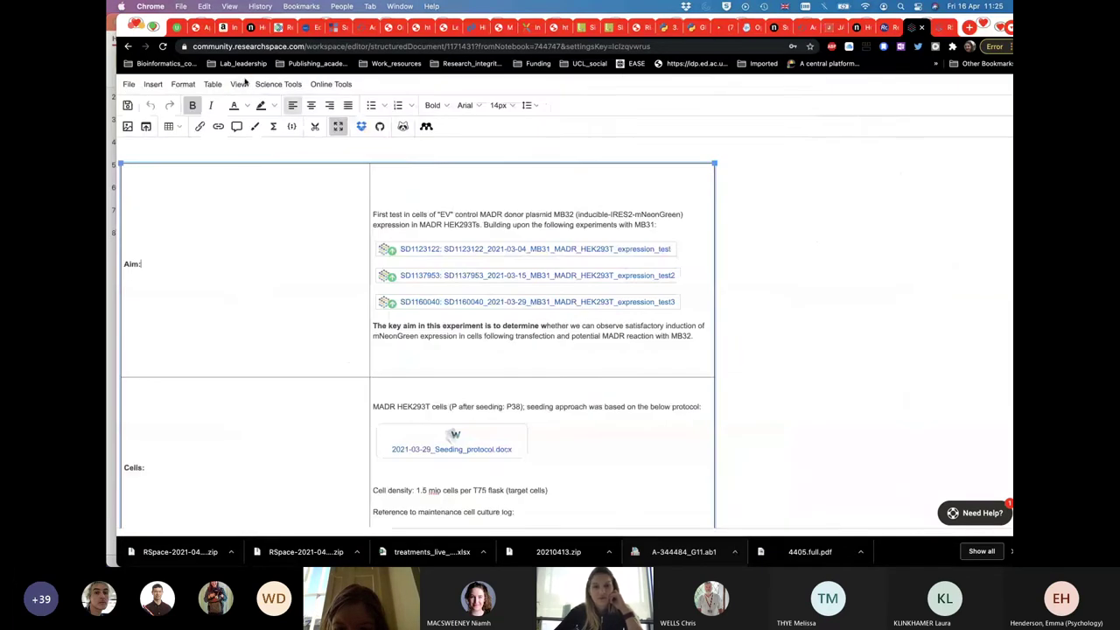
{"action": "left_click", "coordinate": [337, 126]}
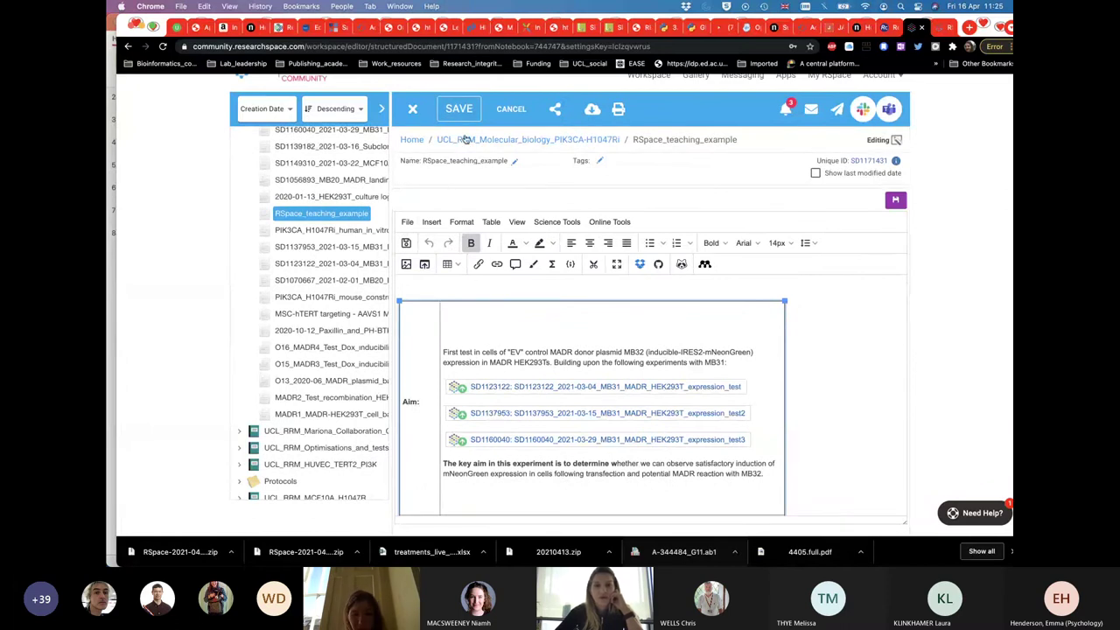
{"action": "left_click", "coordinate": [451, 108]}
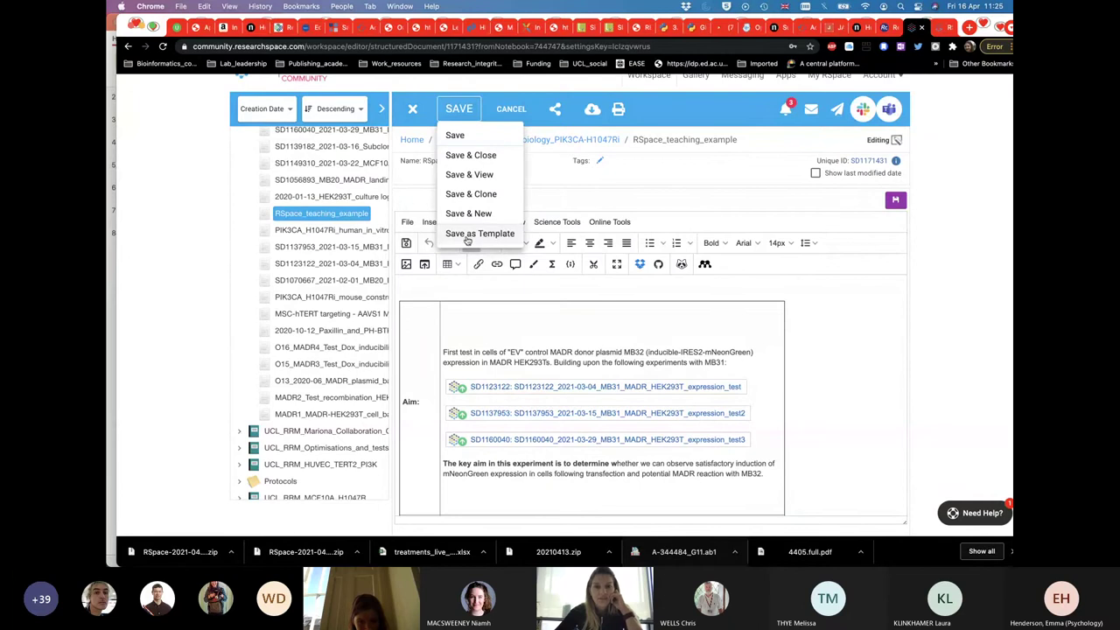
{"action": "left_click", "coordinate": [473, 108]}
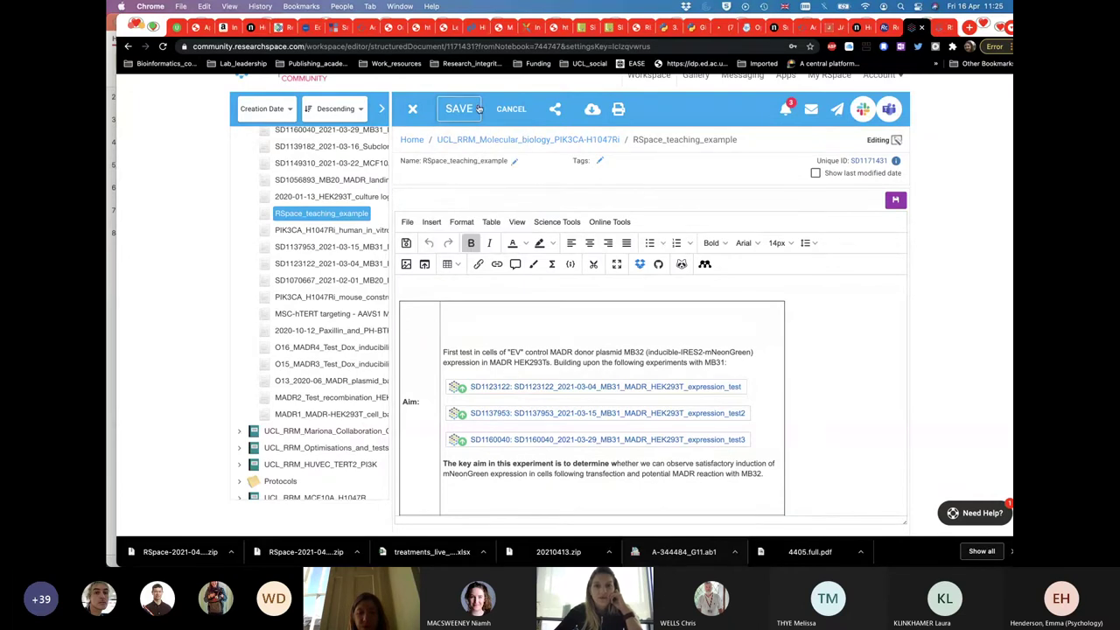
{"action": "scroll", "coordinate": [618, 243], "scroll_direction": "up", "scroll_amount": 1}
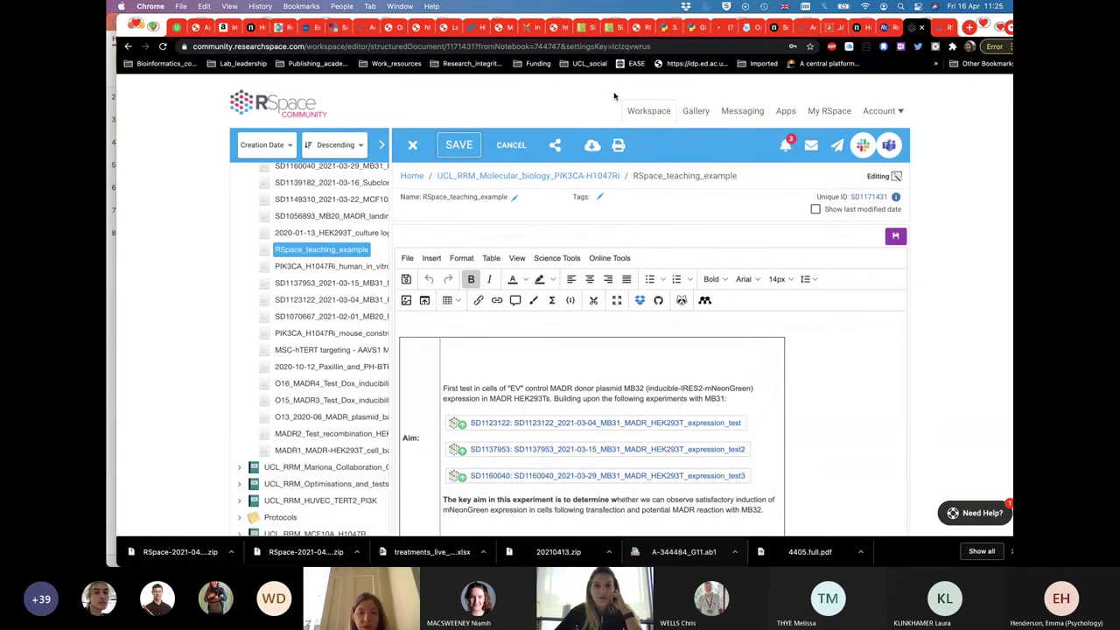
Return to the workspace, list the templates and open the cell_culture_log template
{"action": "left_click", "coordinate": [645, 109]}
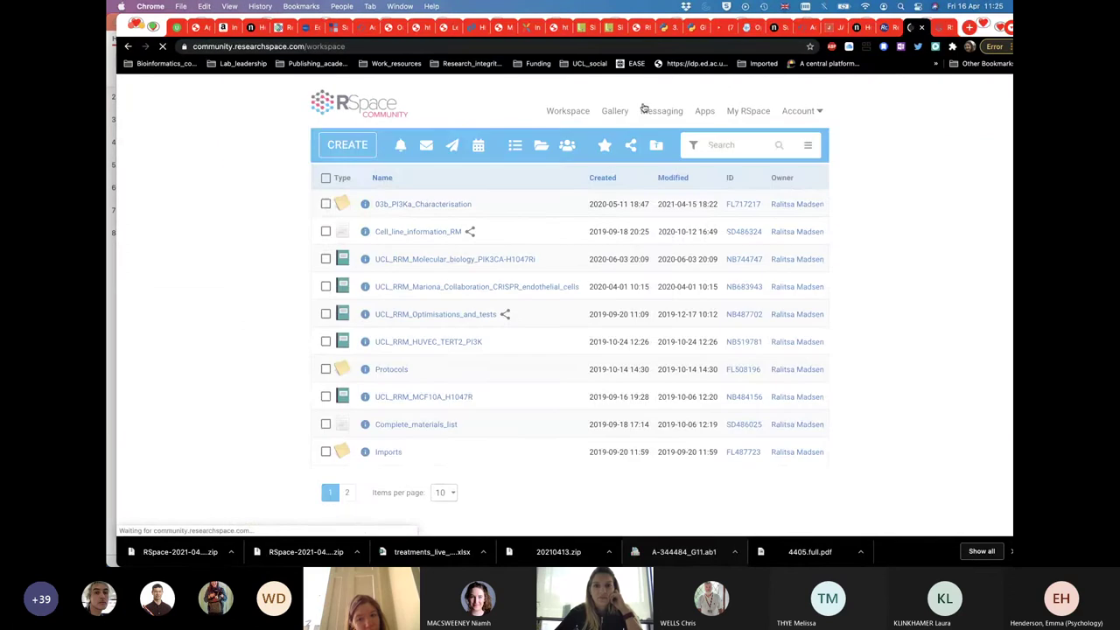
{"action": "left_click", "coordinate": [655, 147]}
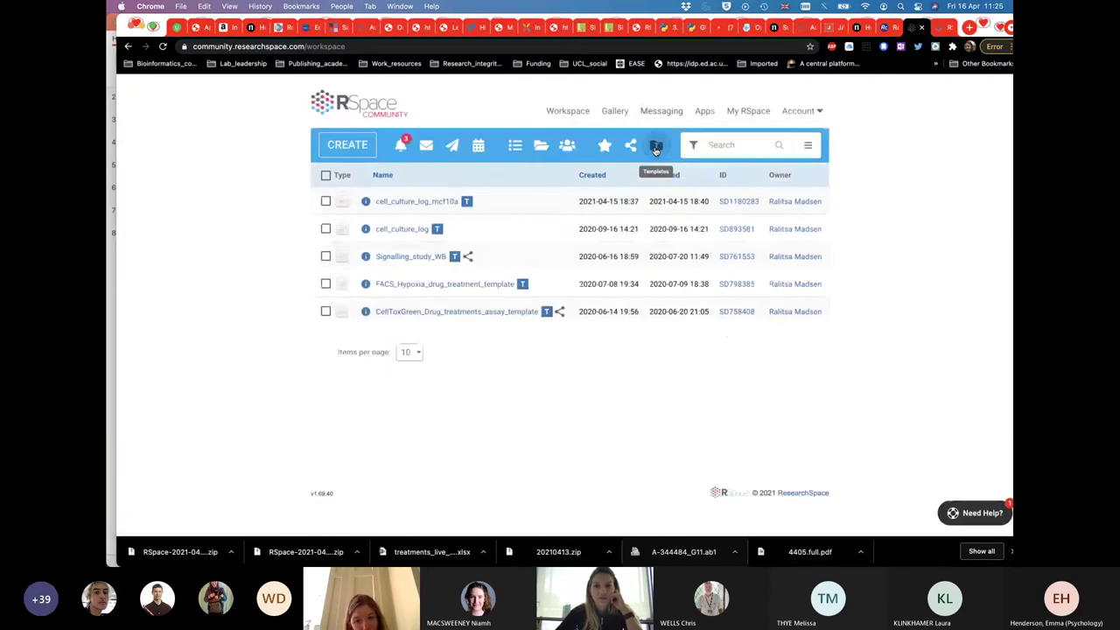
{"action": "left_click", "coordinate": [389, 231]}
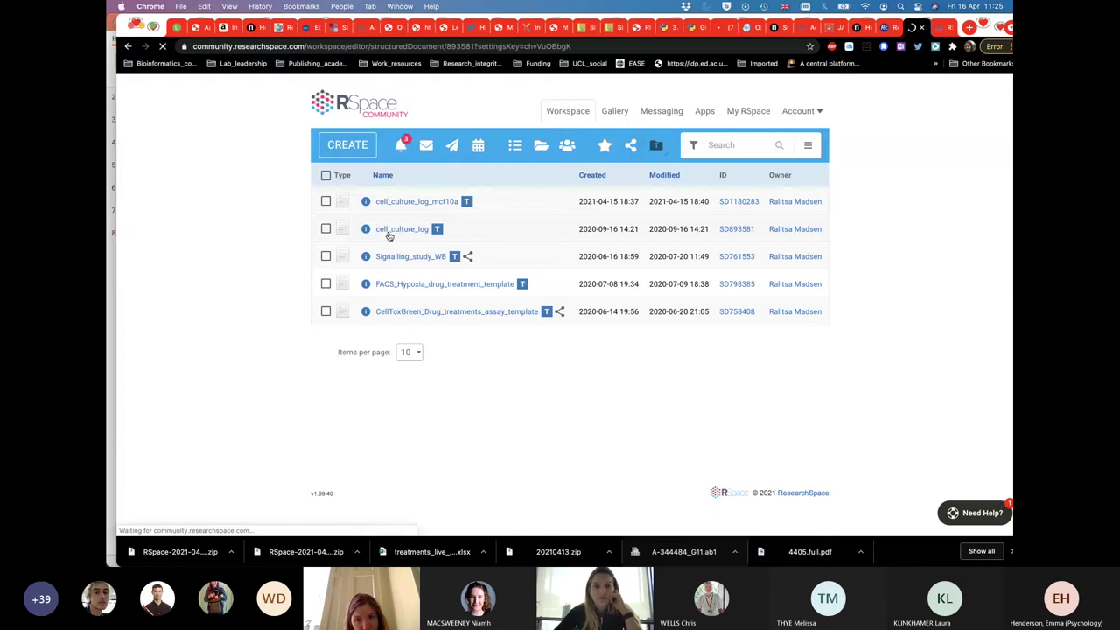
Examine the cell_culture_log template's start date, cell line, thawing, passaging and maintenance rows, and the option to create a document from it
{"action": "scroll", "coordinate": [525, 382], "scroll_direction": "down", "scroll_amount": 20}
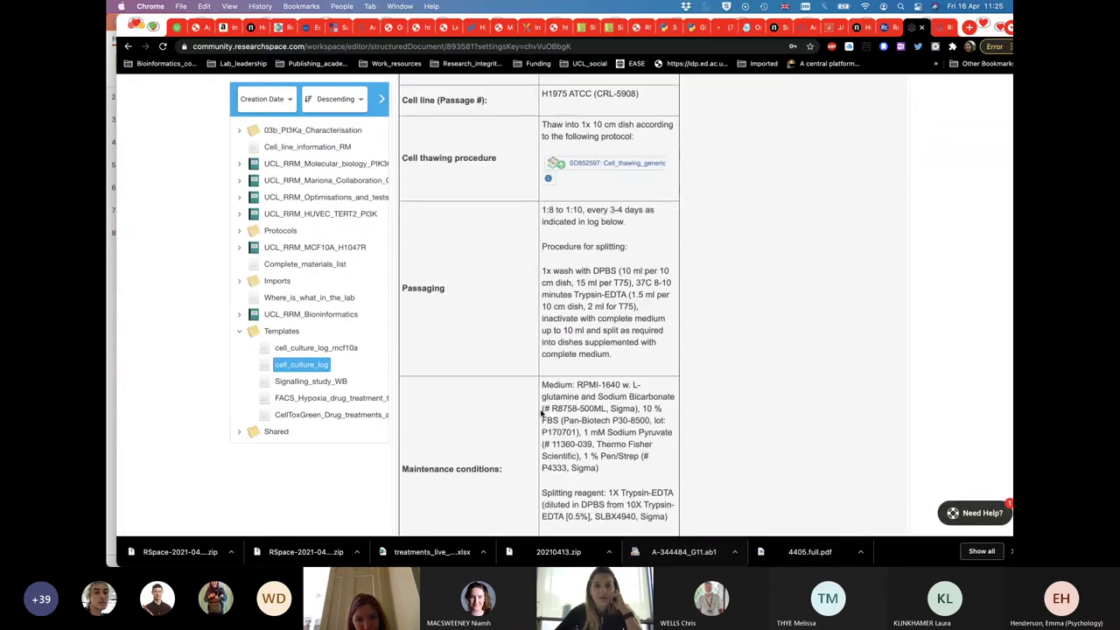
{"action": "scroll", "coordinate": [534, 385], "scroll_direction": "up", "scroll_amount": 20}
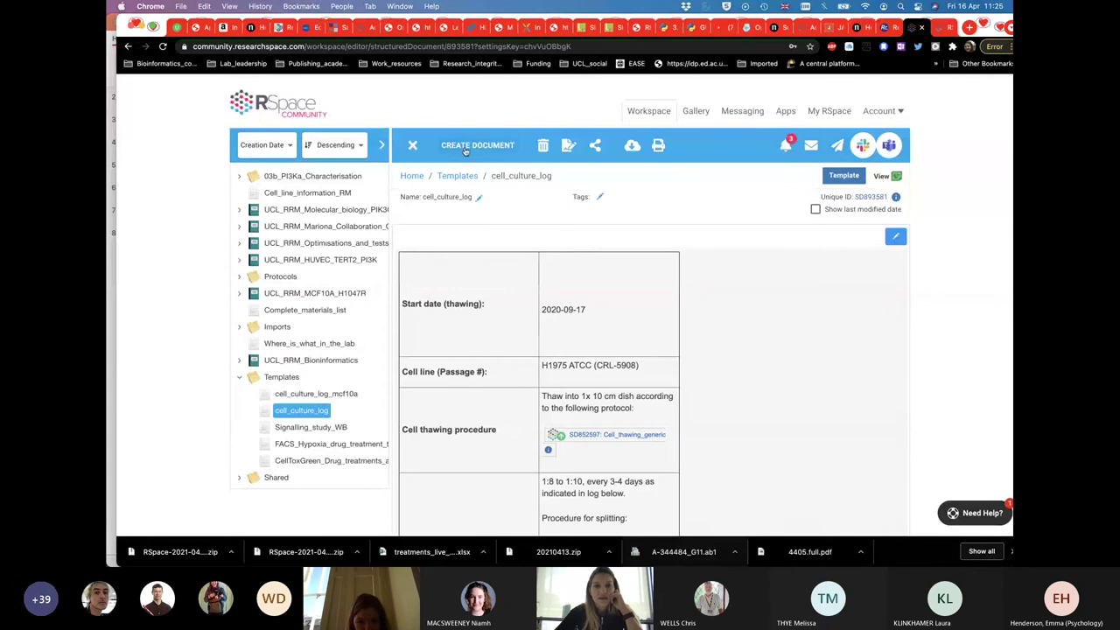
{"action": "scroll", "coordinate": [550, 430], "scroll_direction": "down", "scroll_amount": 2}
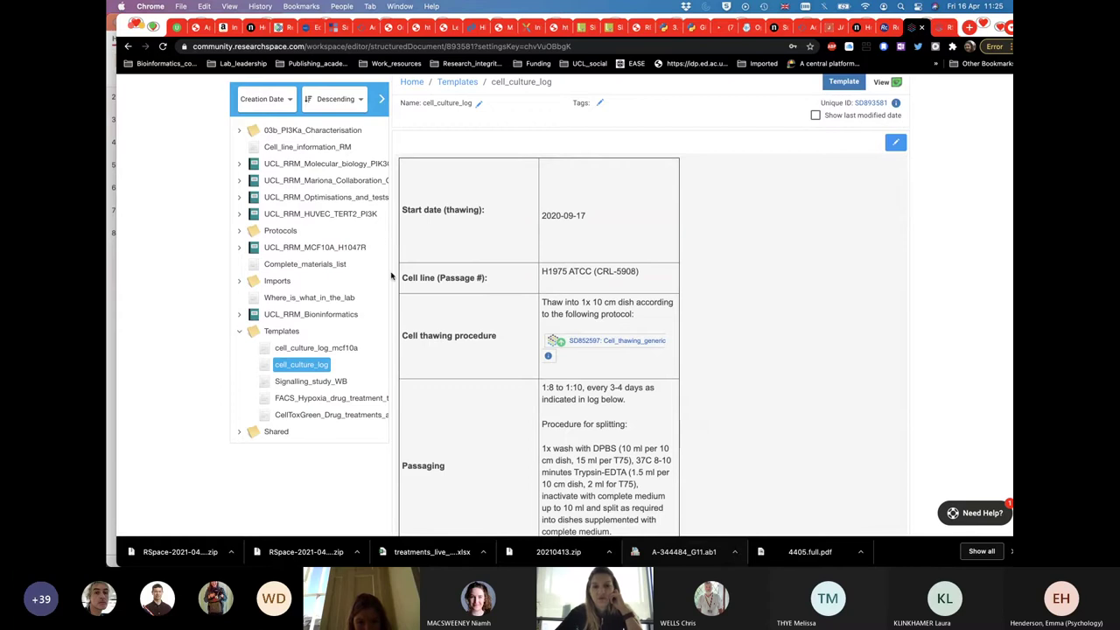
{"action": "scroll", "coordinate": [528, 355], "scroll_direction": "down", "scroll_amount": 1}
{"action": "scroll", "coordinate": [528, 355], "scroll_direction": "down", "scroll_amount": 1}
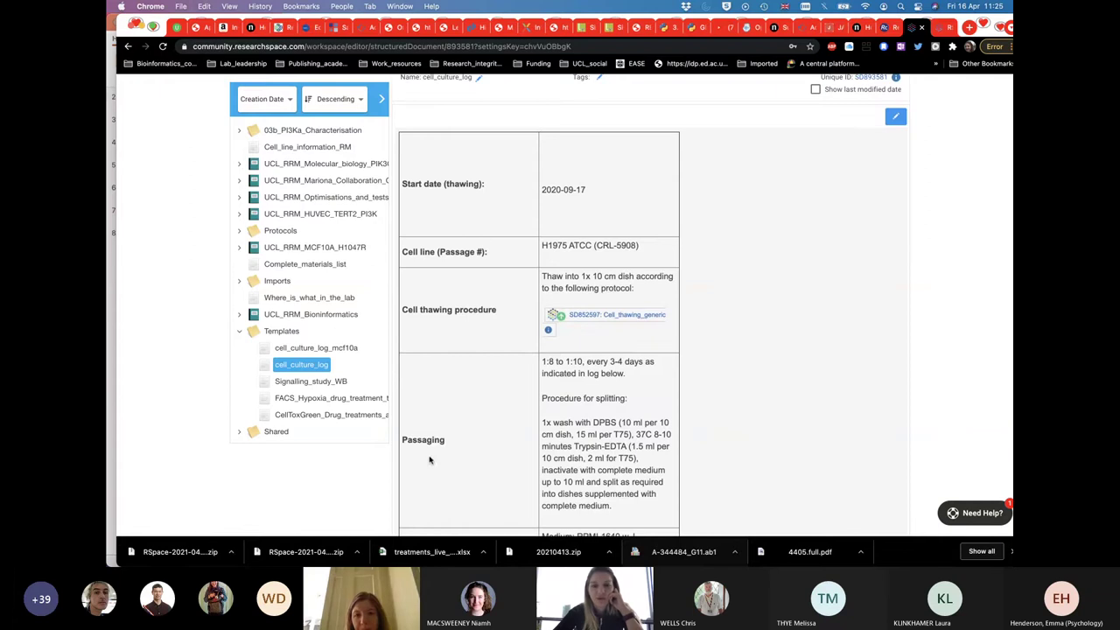
{"action": "scroll", "coordinate": [566, 330], "scroll_direction": "up", "scroll_amount": 1}
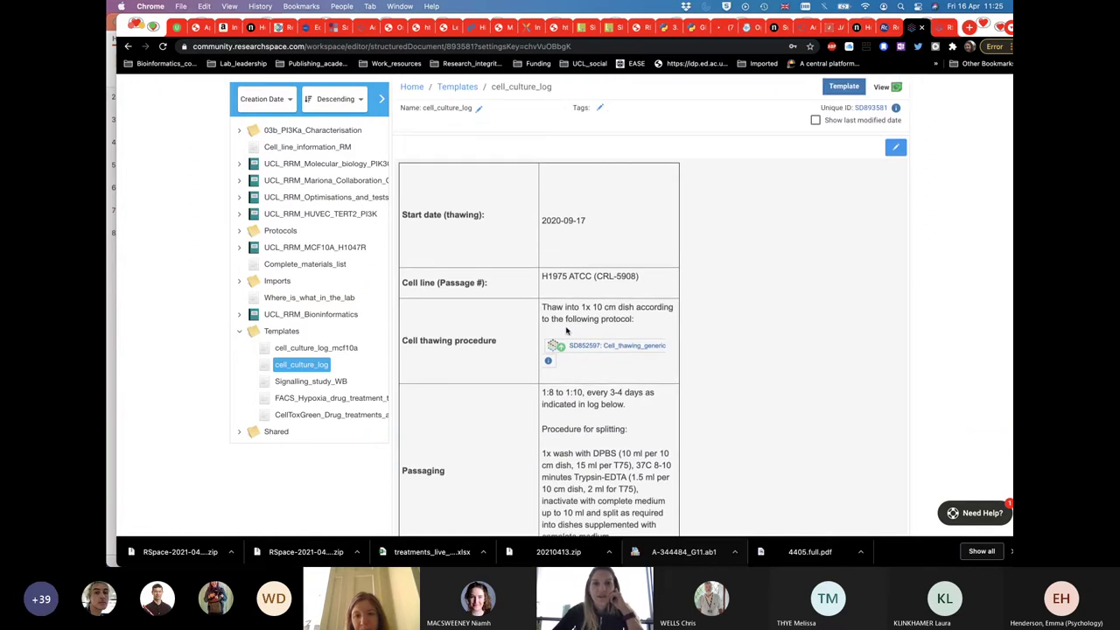
{"action": "scroll", "coordinate": [566, 330], "scroll_direction": "down", "scroll_amount": 3}
{"action": "scroll", "coordinate": [566, 330], "scroll_direction": "up", "scroll_amount": 3}
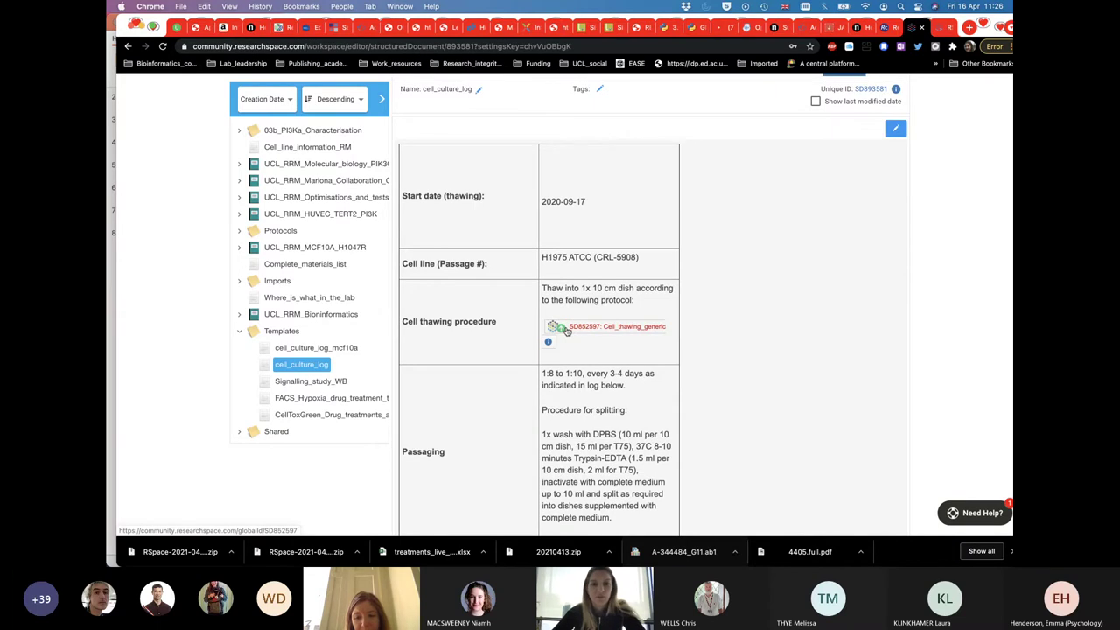
{"action": "scroll", "coordinate": [676, 205], "scroll_direction": "up", "scroll_amount": 3}
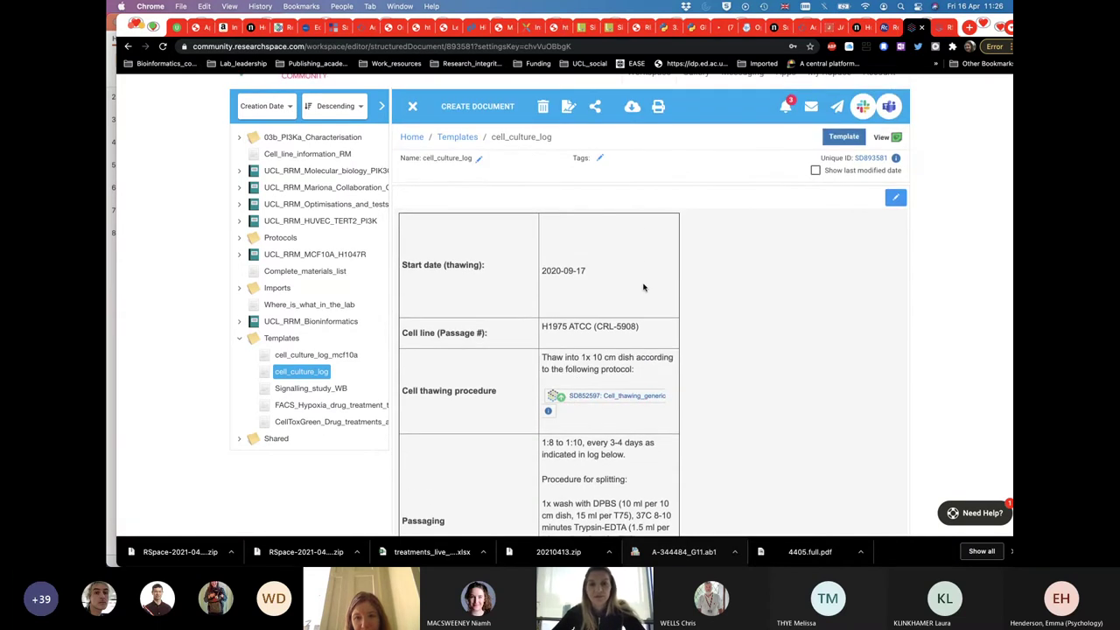
{"action": "scroll", "coordinate": [643, 287], "scroll_direction": "down", "scroll_amount": 2}
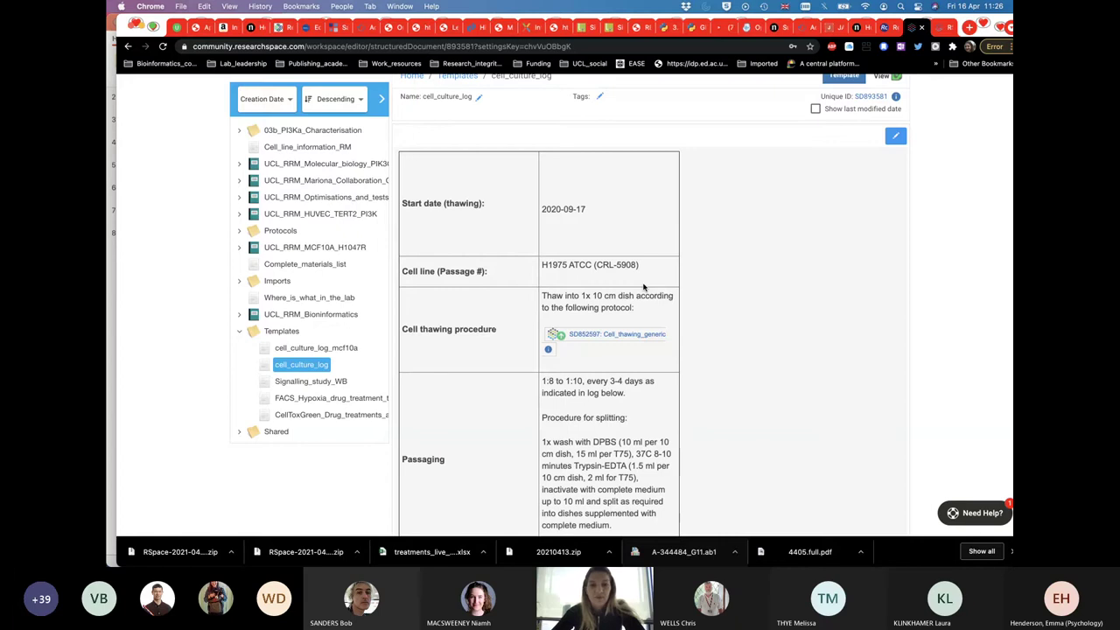
{"action": "scroll", "coordinate": [643, 287], "scroll_direction": "up", "scroll_amount": 1}
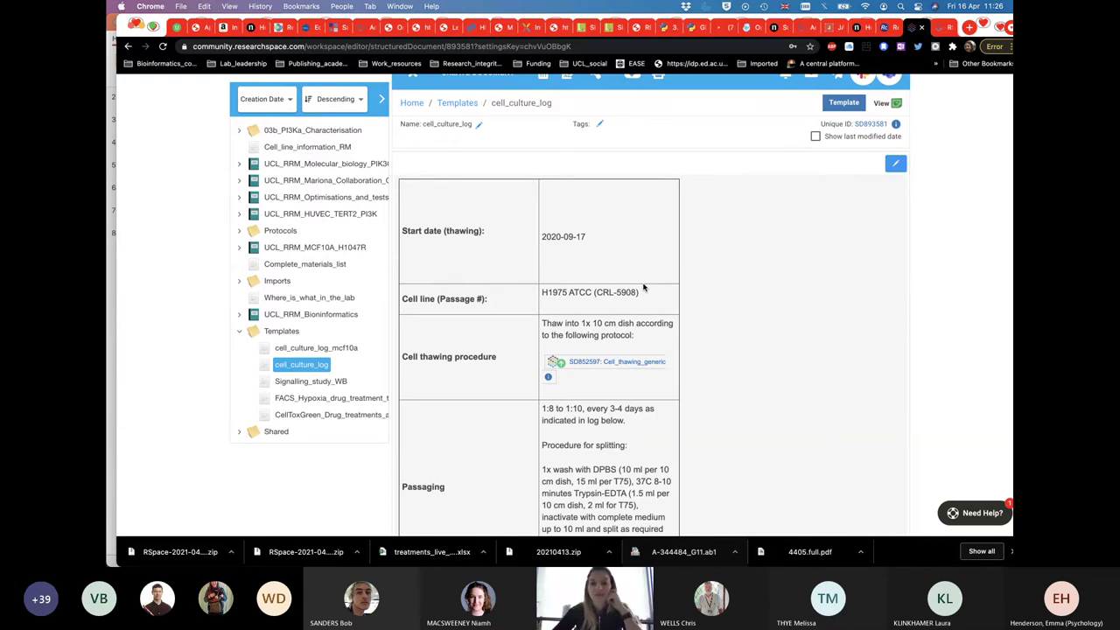
Open the cell_culture_log template in the full-screen editor and highlight the FBS and sodium pyruvate catalogue details under Maintenance conditions
{"action": "left_click", "coordinate": [643, 287]}
{"action": "left_click", "coordinate": [619, 228]}
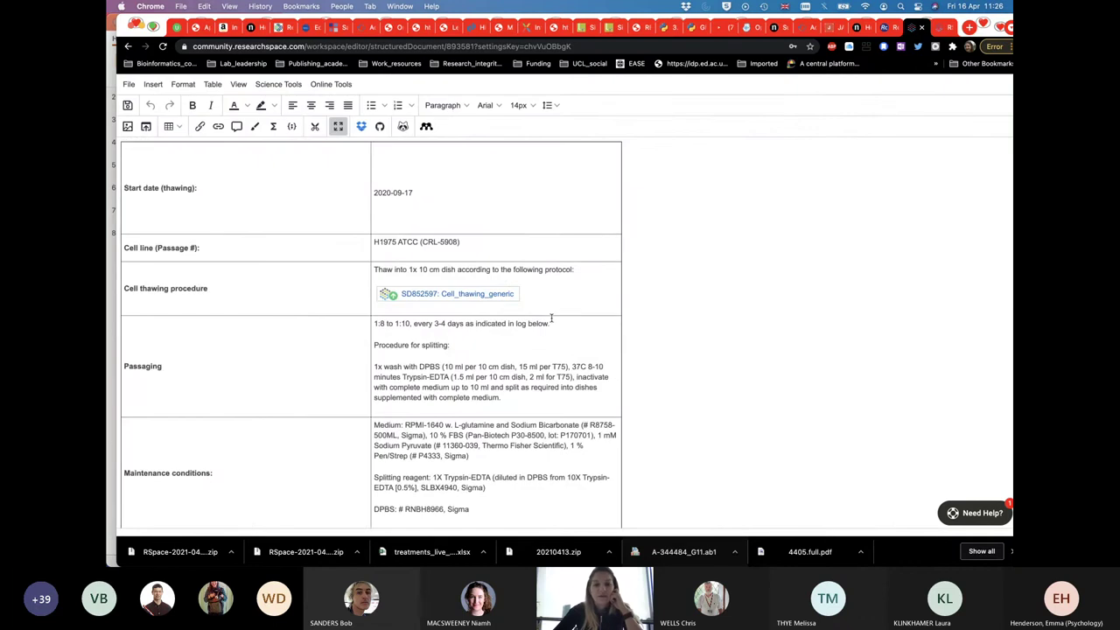
{"action": "scroll", "coordinate": [551, 318], "scroll_direction": "down", "scroll_amount": 3}
{"action": "left_click", "coordinate": [499, 339]}
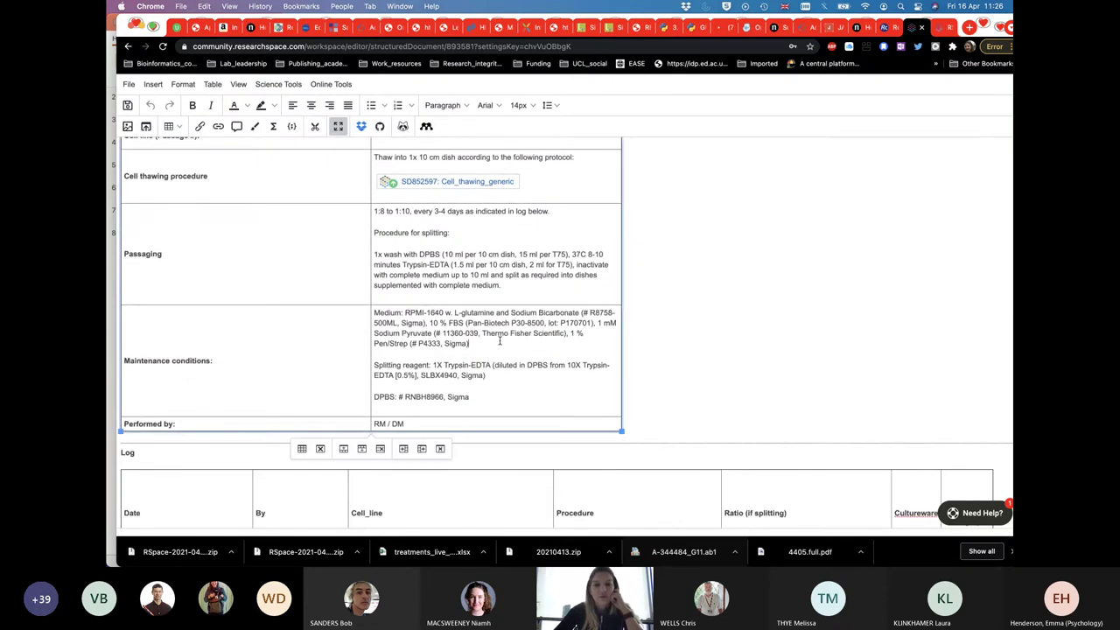
{"action": "left_click_drag", "start_coordinate": [498, 339], "coordinate": [473, 335]}
{"action": "left_click", "coordinate": [469, 324]}
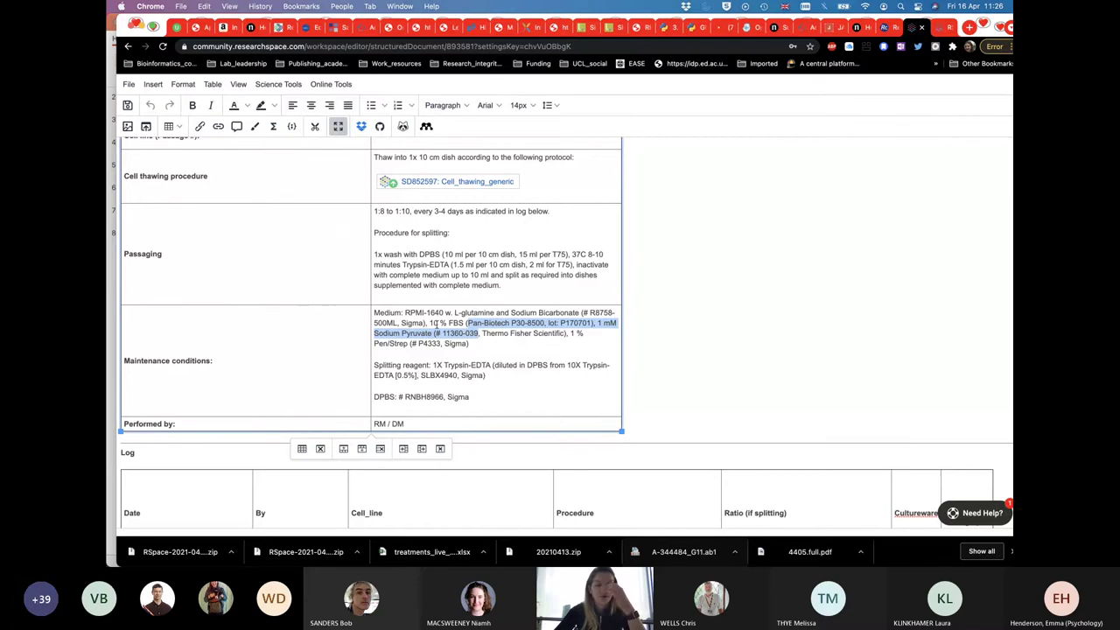
{"action": "scroll", "coordinate": [492, 407], "scroll_direction": "down", "scroll_amount": 1}
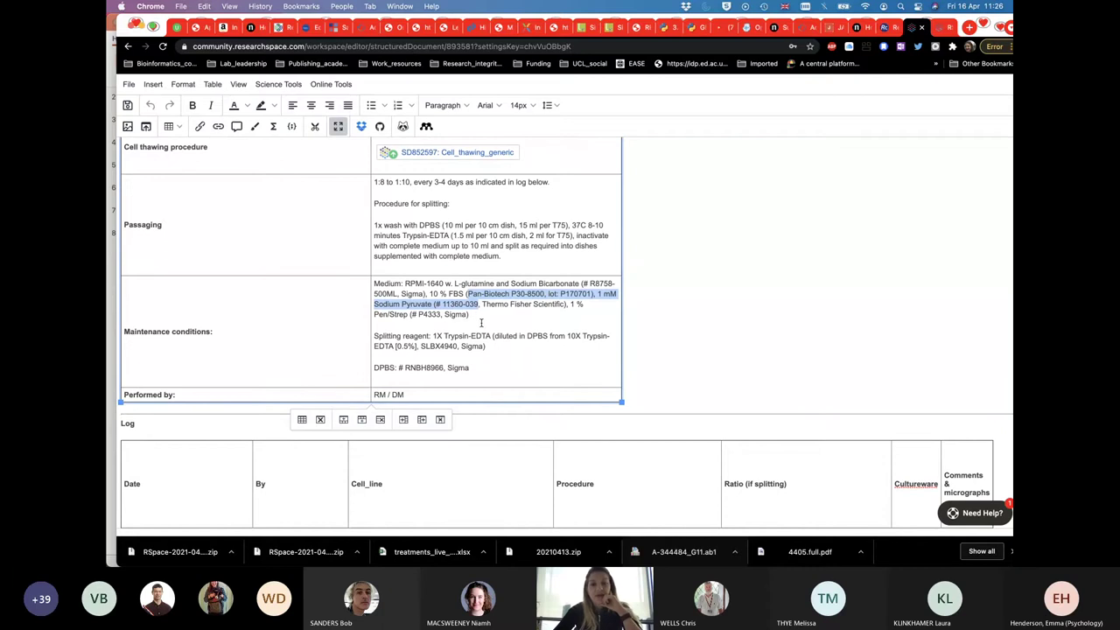
{"action": "left_click", "coordinate": [478, 316]}
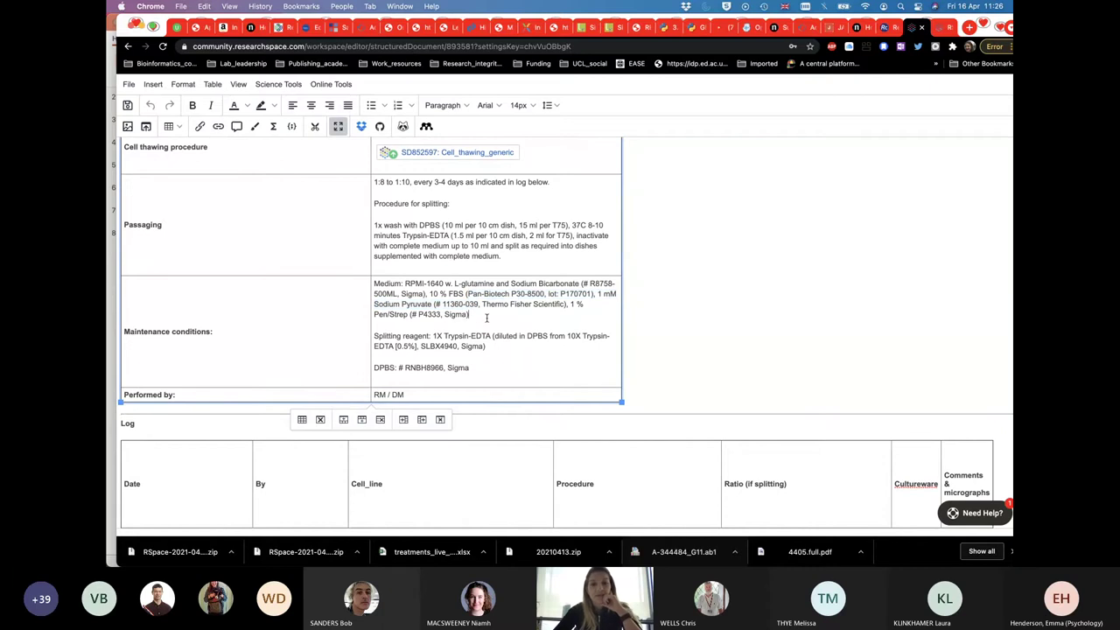
Examine the template's Performed by row and the Log table's columns from Date through Comments & micrographs
{"action": "scroll", "coordinate": [509, 365], "scroll_direction": "down", "scroll_amount": 6}
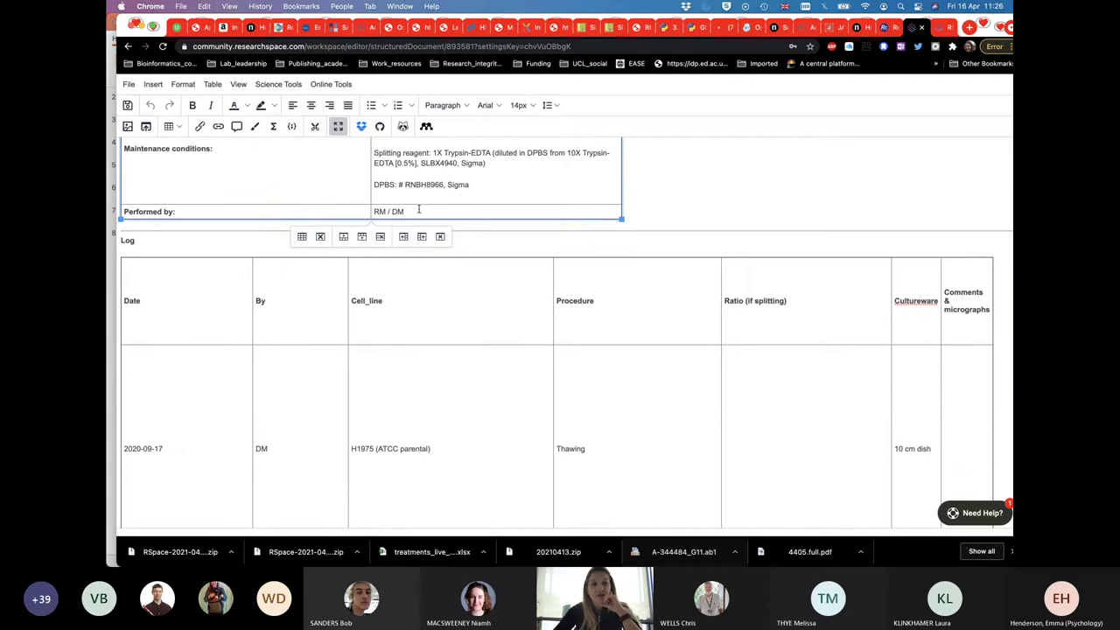
{"action": "left_click_drag", "start_coordinate": [446, 209], "coordinate": [216, 210]}
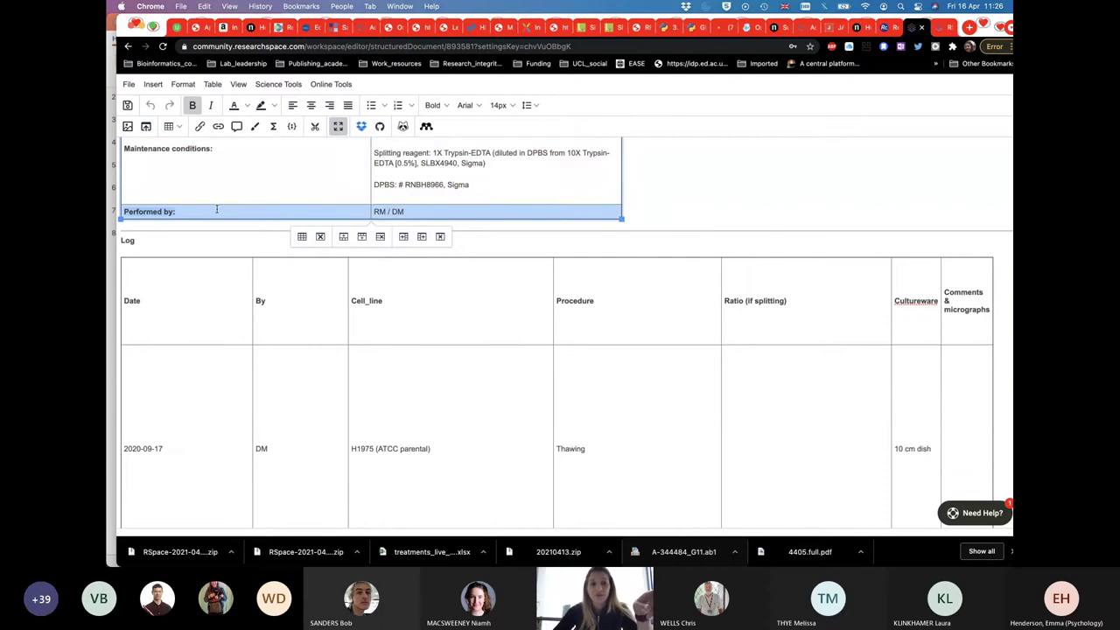
{"action": "left_click", "coordinate": [198, 210]}
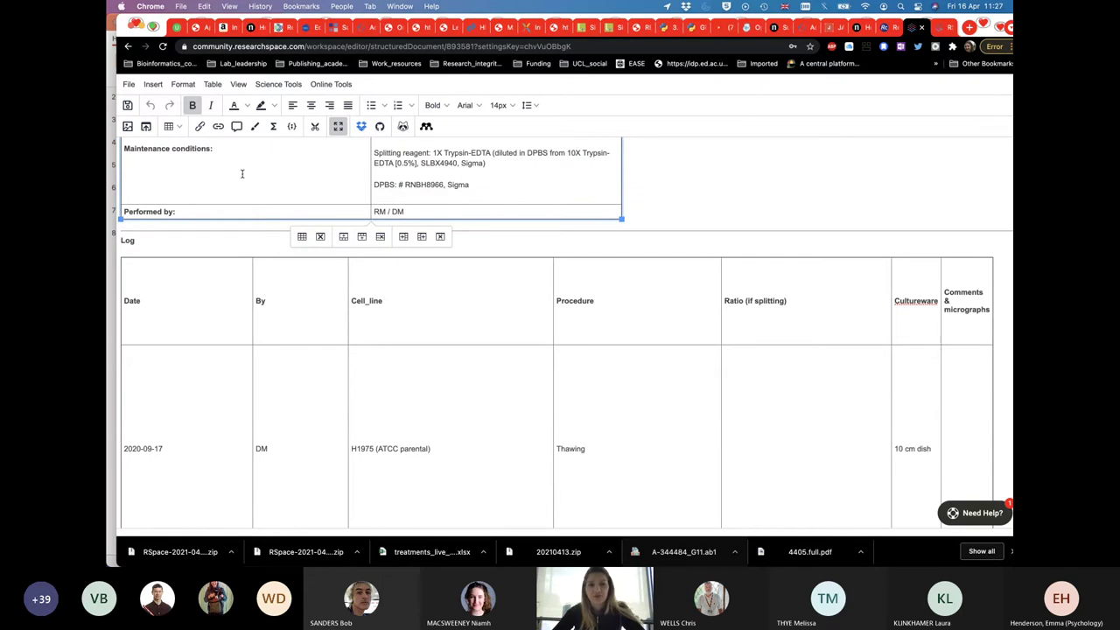
{"action": "scroll", "coordinate": [304, 410], "scroll_direction": "down", "scroll_amount": 4}
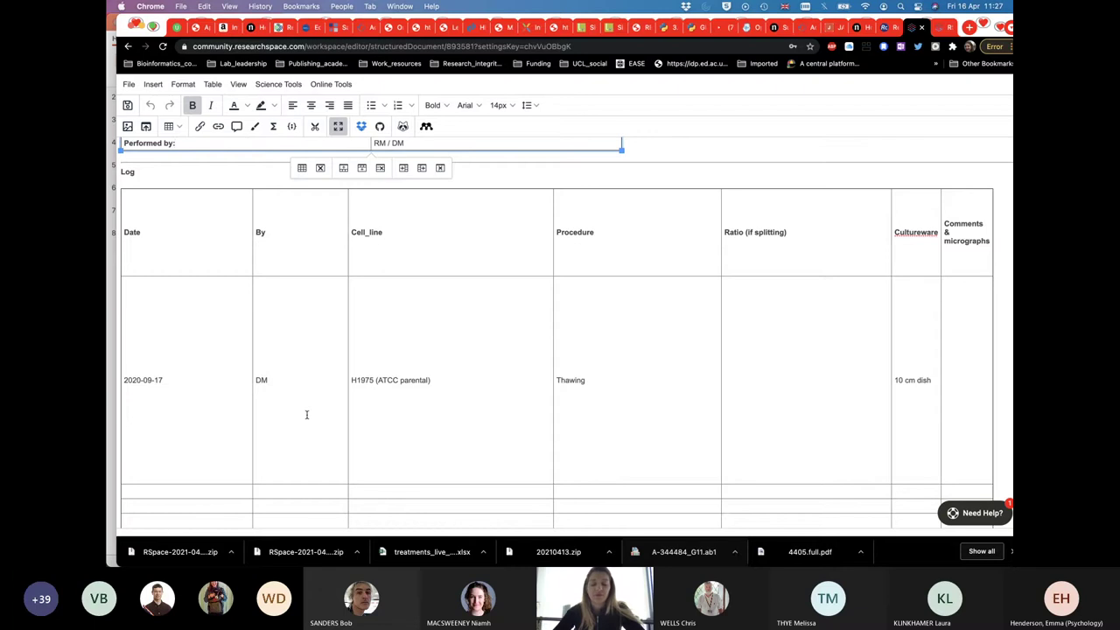
{"action": "scroll", "coordinate": [306, 415], "scroll_direction": "up", "scroll_amount": 1}
{"action": "scroll", "coordinate": [306, 415], "scroll_direction": "up", "scroll_amount": 4}
{"action": "scroll", "coordinate": [306, 414], "scroll_direction": "down", "scroll_amount": 10}
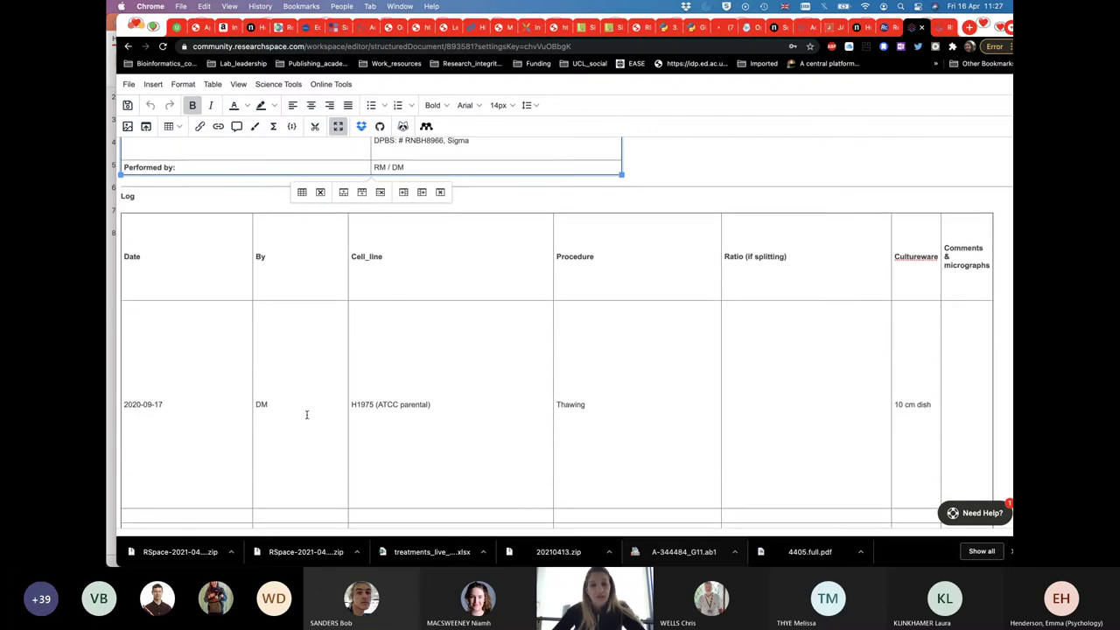
{"action": "scroll", "coordinate": [306, 415], "scroll_direction": "up", "scroll_amount": 8}
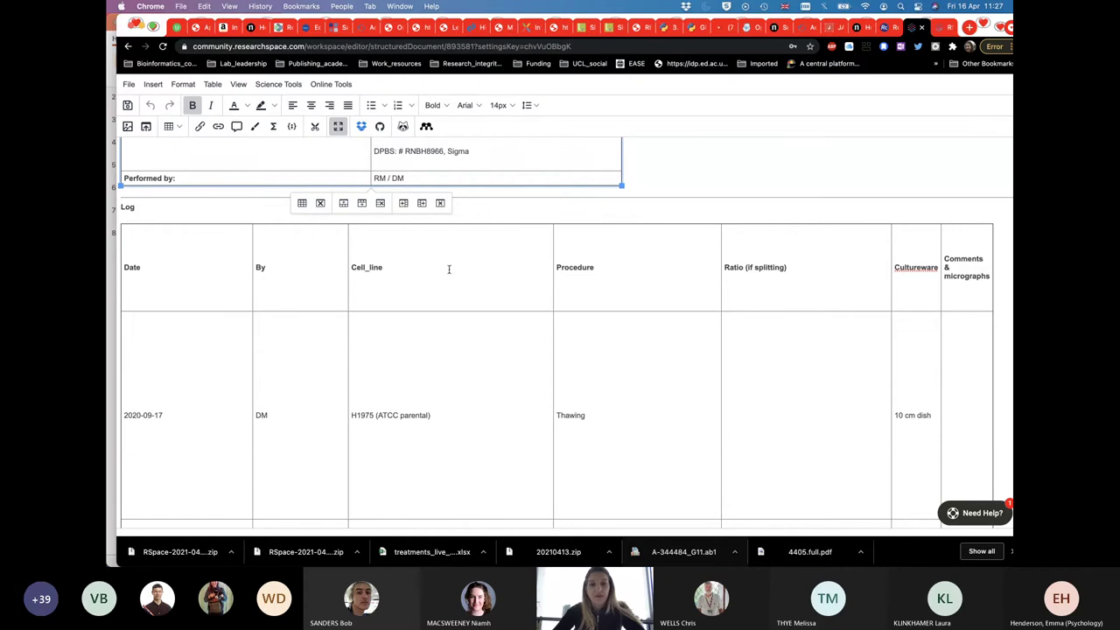
{"action": "scroll", "coordinate": [920, 444], "scroll_direction": "down", "scroll_amount": 2}
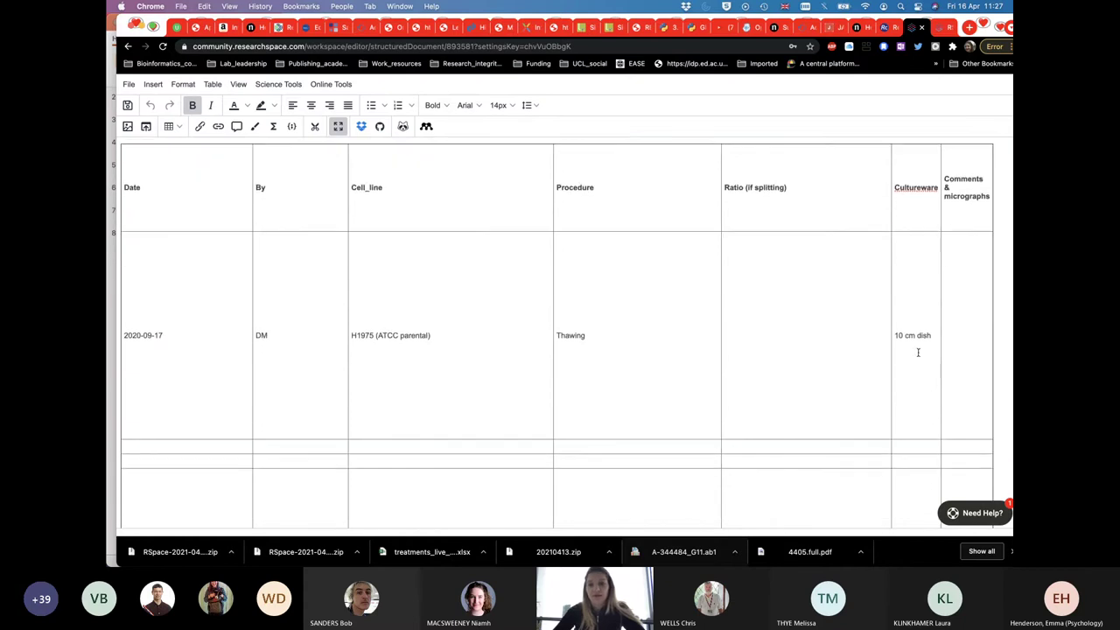
{"action": "scroll", "coordinate": [927, 263], "scroll_direction": "up", "scroll_amount": 10}
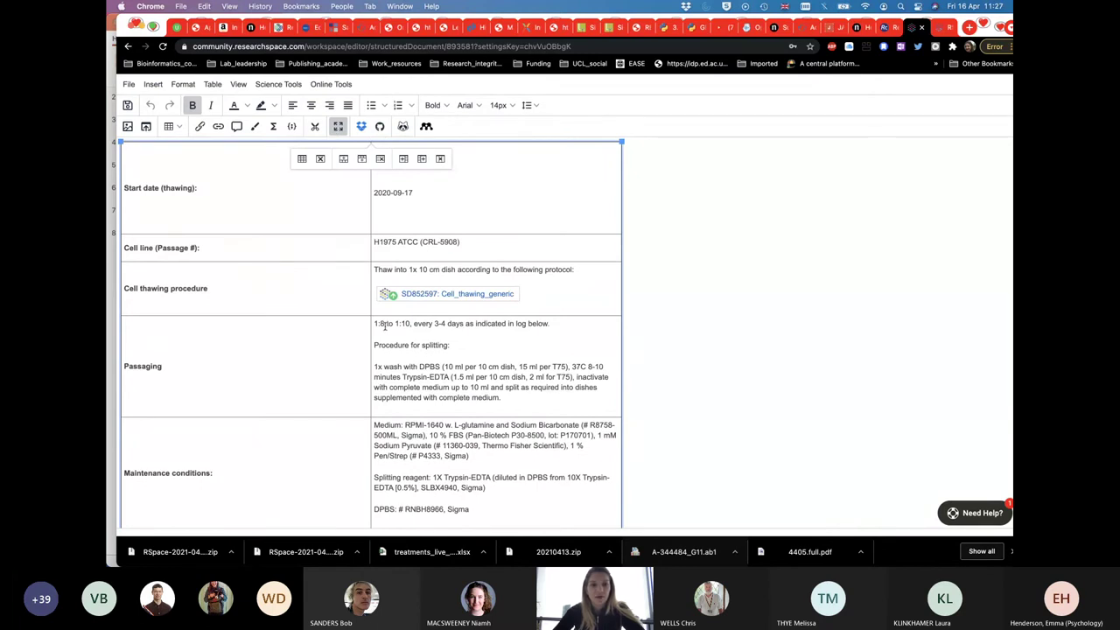
{"action": "scroll", "coordinate": [384, 326], "scroll_direction": "down", "scroll_amount": 8}
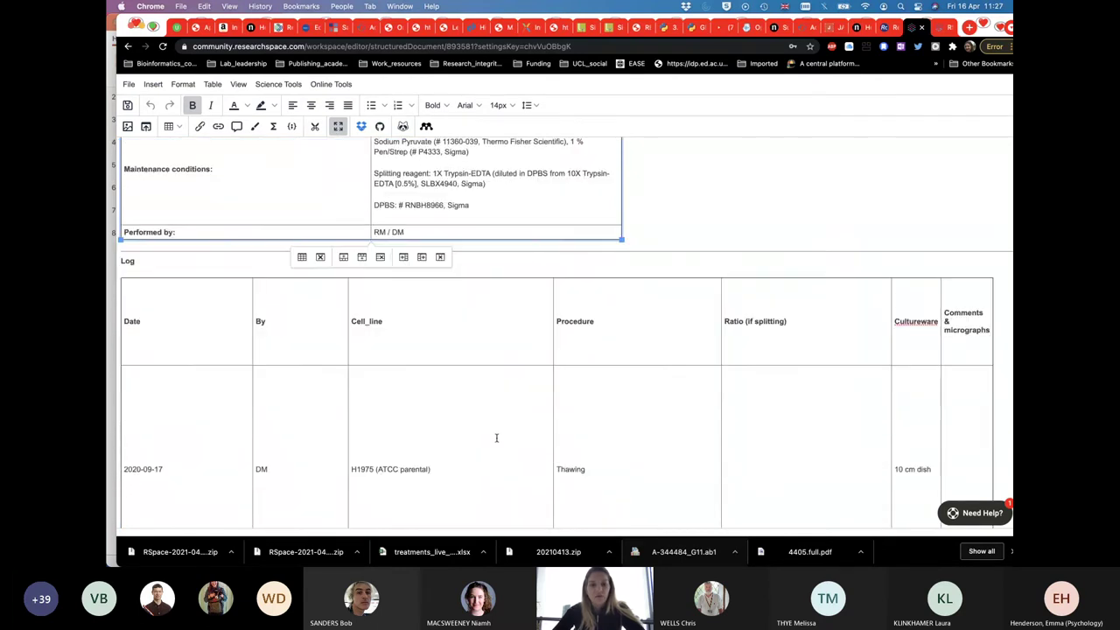
Leave the full-screen editor, expand the UCL_RRM_Molecular_biology_PIK3CA-H1047Ri notebook and open its SD1149310_2021-03-22_MCF10A_culture_for_gene_editing entry
{"action": "left_click", "coordinate": [337, 126]}
{"action": "scroll", "coordinate": [293, 179], "scroll_direction": "up", "scroll_amount": 1}
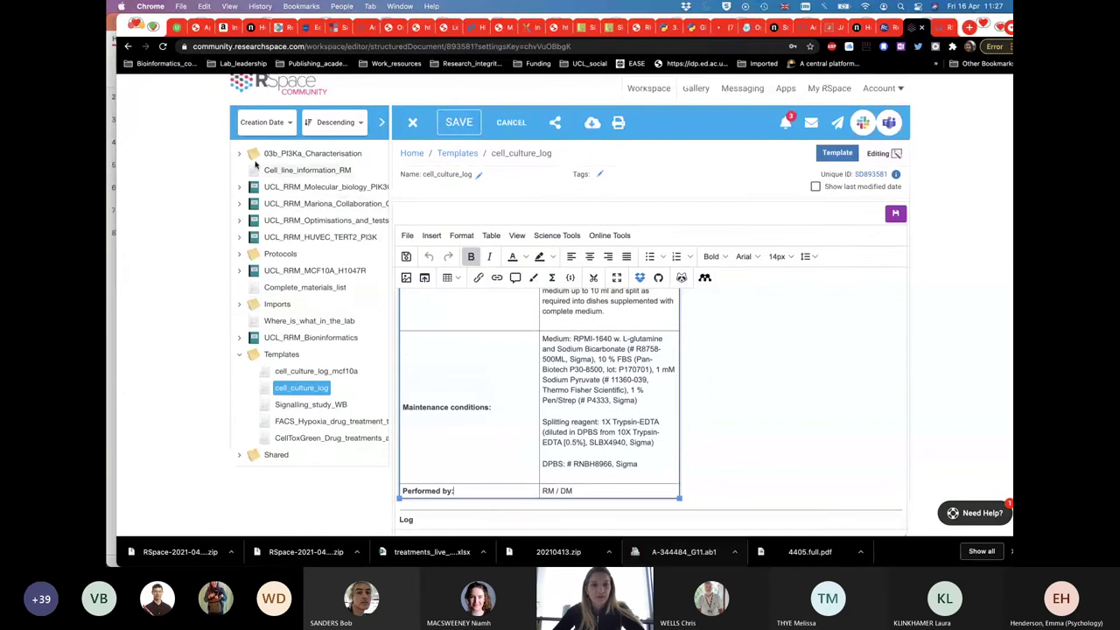
{"action": "left_click", "coordinate": [240, 153]}
{"action": "left_click", "coordinate": [240, 154]}
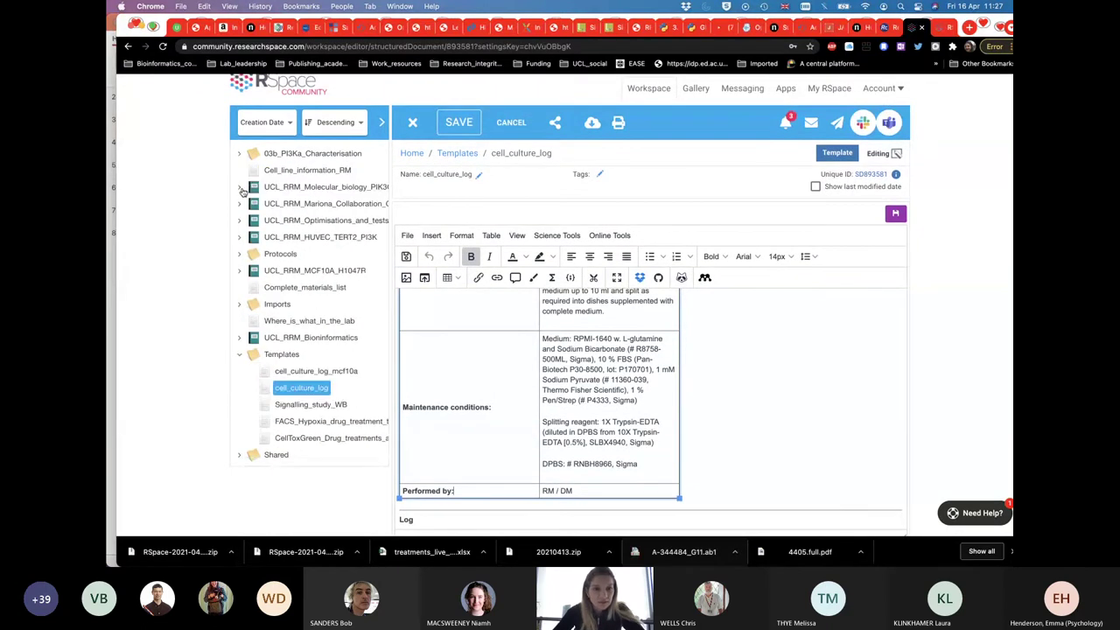
{"action": "left_click", "coordinate": [241, 187]}
{"action": "scroll", "coordinate": [313, 353], "scroll_direction": "right", "scroll_amount": 3}
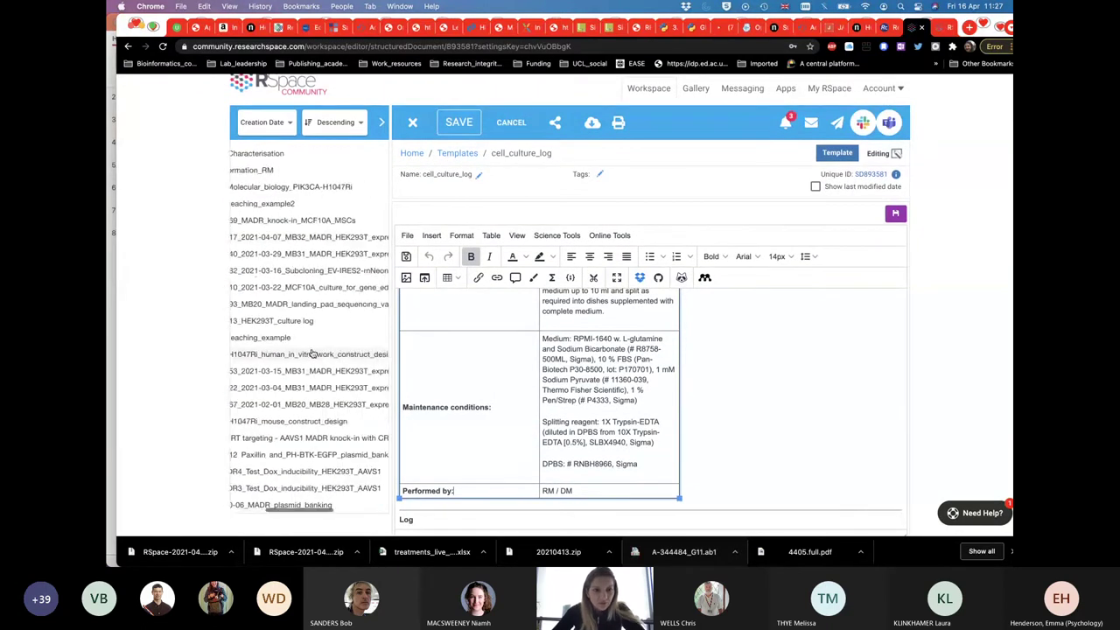
{"action": "scroll", "coordinate": [312, 352], "scroll_direction": "right", "scroll_amount": 3}
{"action": "left_click", "coordinate": [293, 291]}
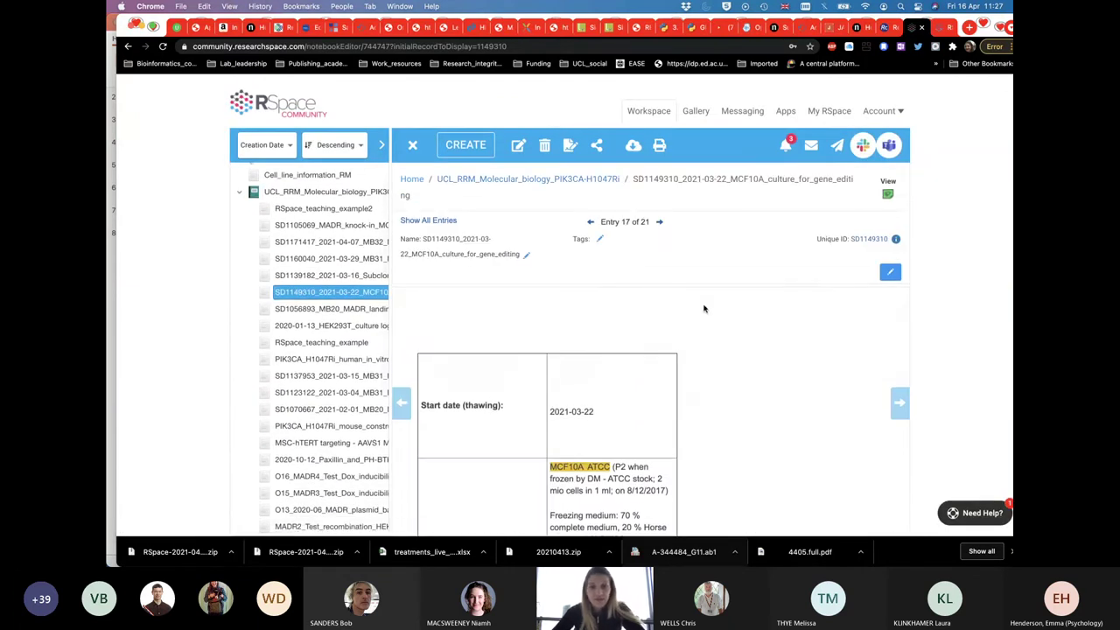
Open the MCF10A culture entry in the full-screen editor and examine its reagent table and dated log rows with micrographs
{"action": "double_click", "coordinate": [715, 309]}
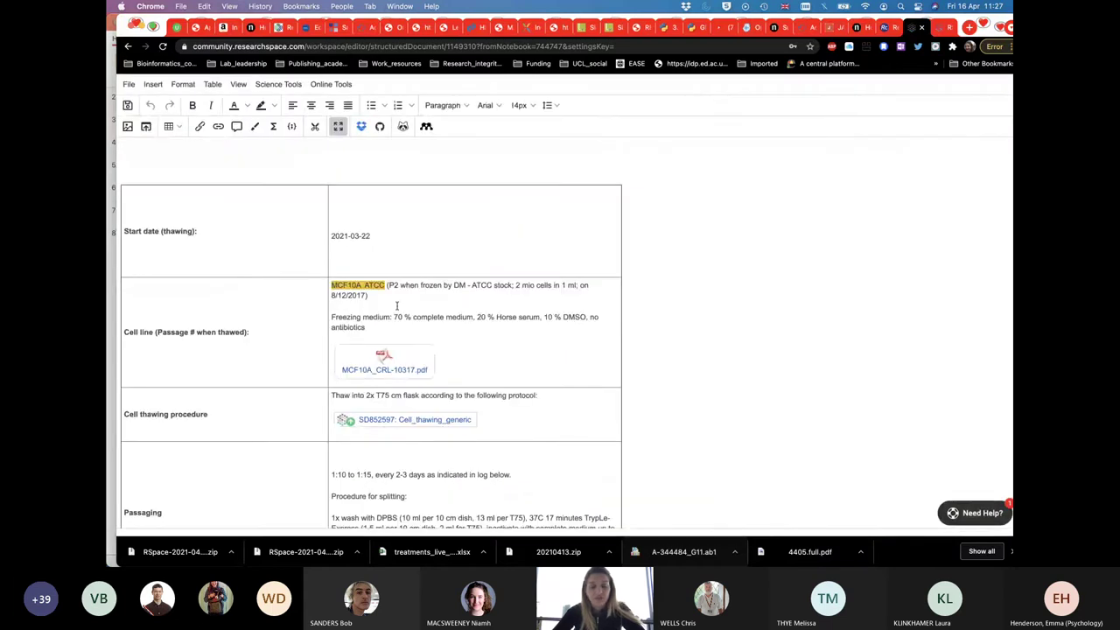
{"action": "scroll", "coordinate": [395, 305], "scroll_direction": "down", "scroll_amount": 5}
{"action": "scroll", "coordinate": [396, 305], "scroll_direction": "down", "scroll_amount": 7}
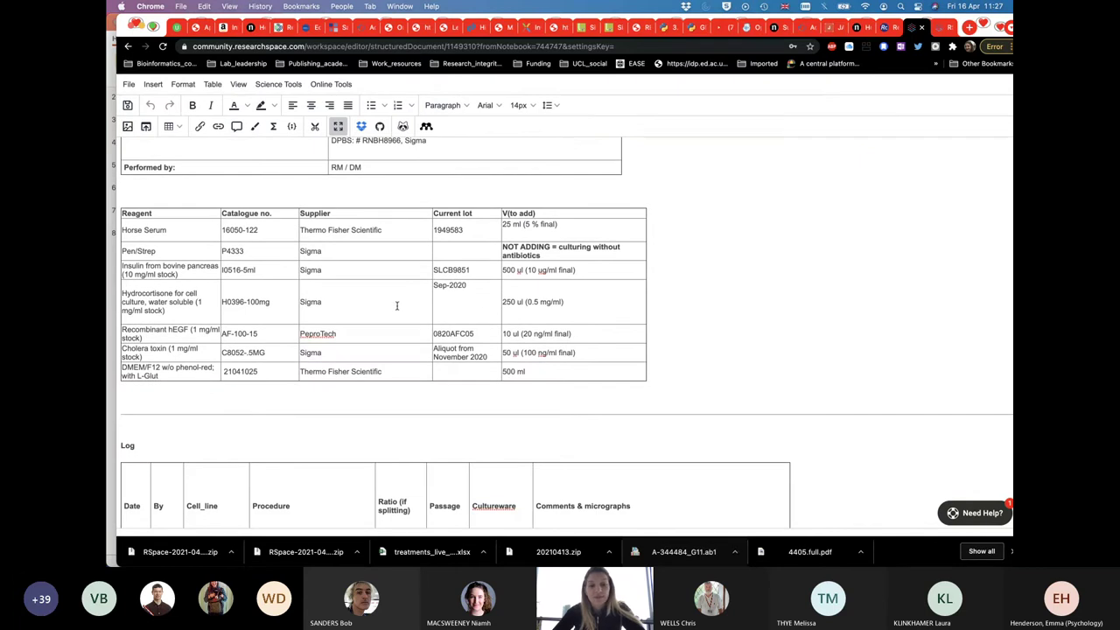
{"action": "scroll", "coordinate": [396, 305], "scroll_direction": "down", "scroll_amount": 3}
{"action": "scroll", "coordinate": [397, 305], "scroll_direction": "down", "scroll_amount": 10}
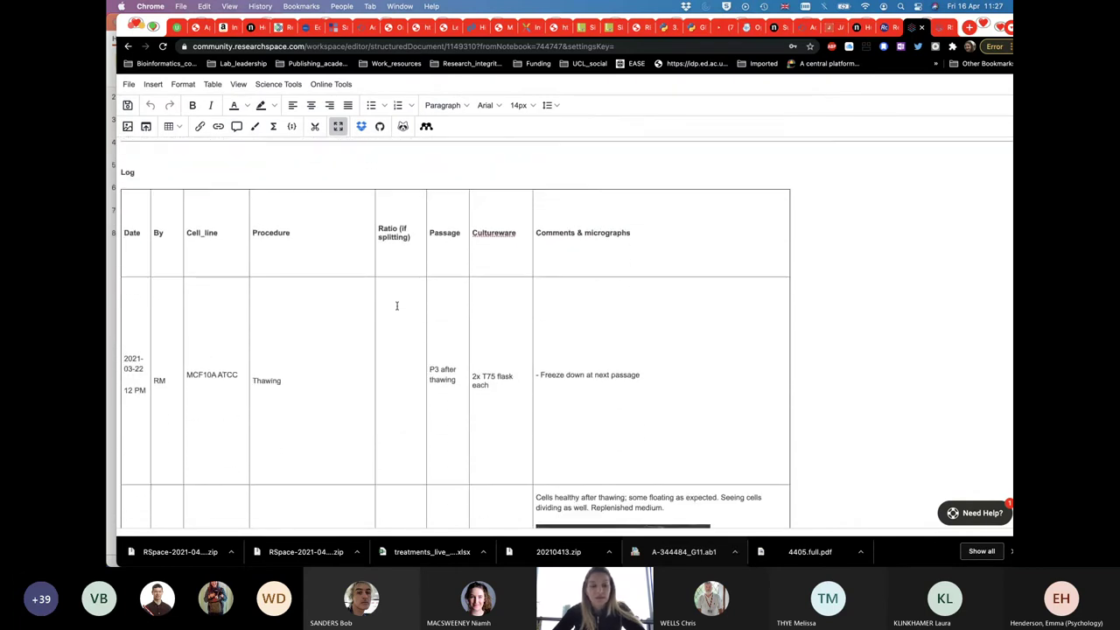
{"action": "scroll", "coordinate": [396, 305], "scroll_direction": "down", "scroll_amount": 20}
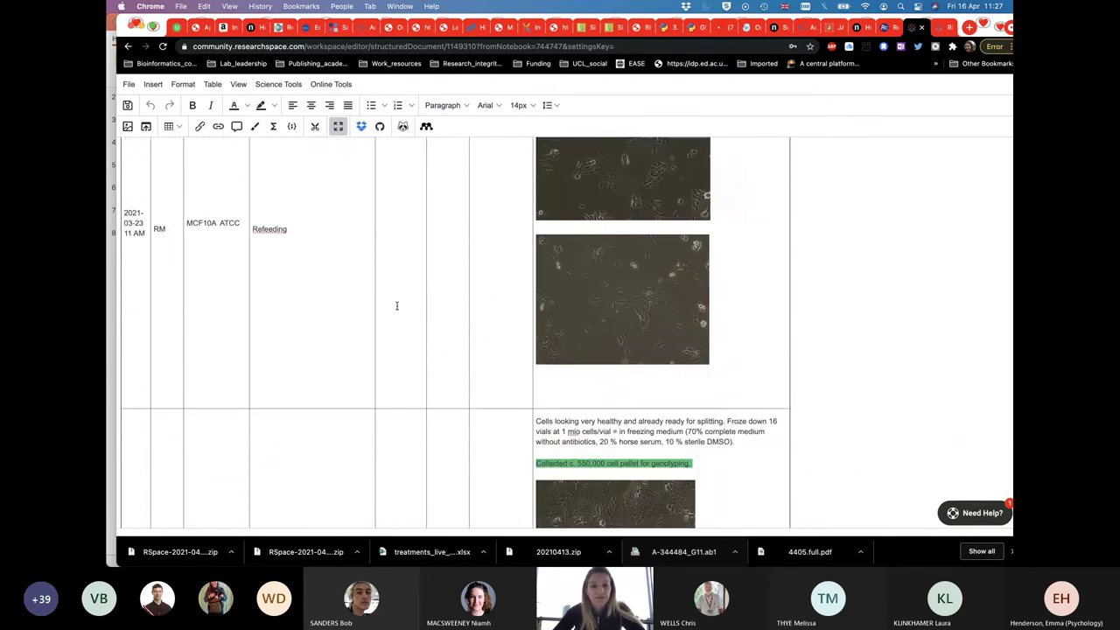
{"action": "scroll", "coordinate": [397, 306], "scroll_direction": "down", "scroll_amount": 15}
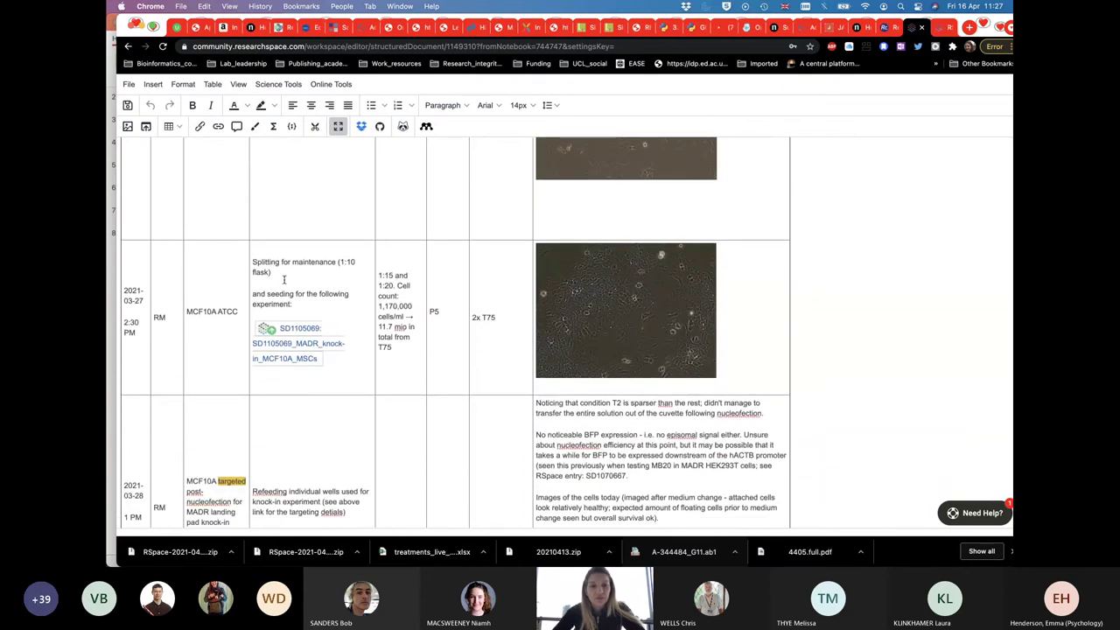
Inspect the seeding note and linked SD1105069_MADR_knock-in_MCF10A_MSCs experiment in the 2021-03-27 log row, and locate that experiment in the notebook's entry list
{"action": "left_click_drag", "start_coordinate": [253, 294], "coordinate": [304, 303]}
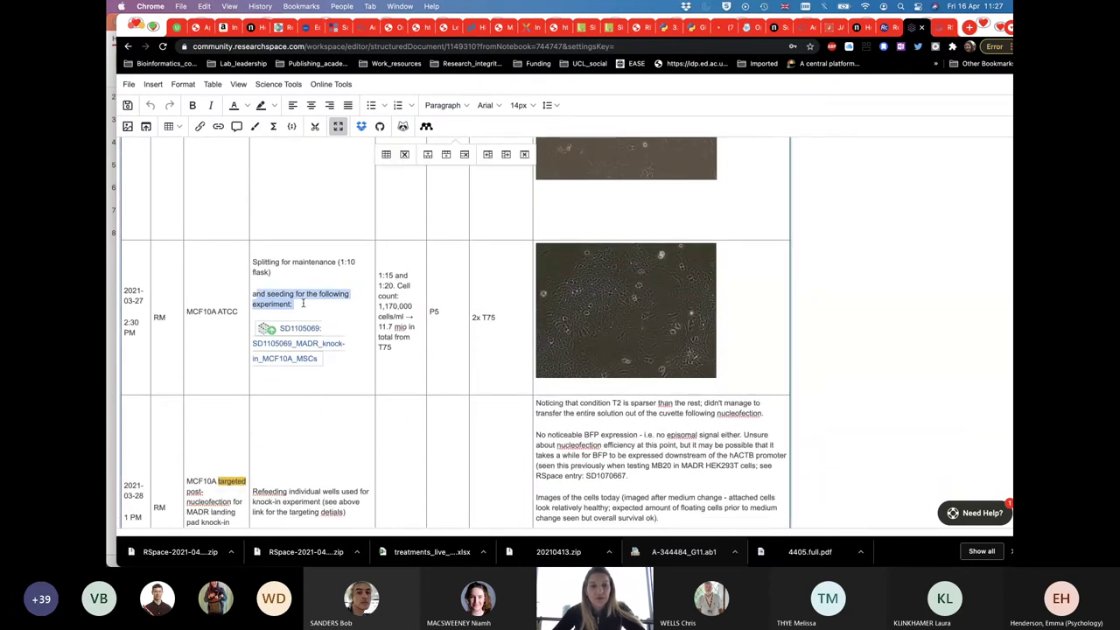
{"action": "left_click", "coordinate": [279, 347]}
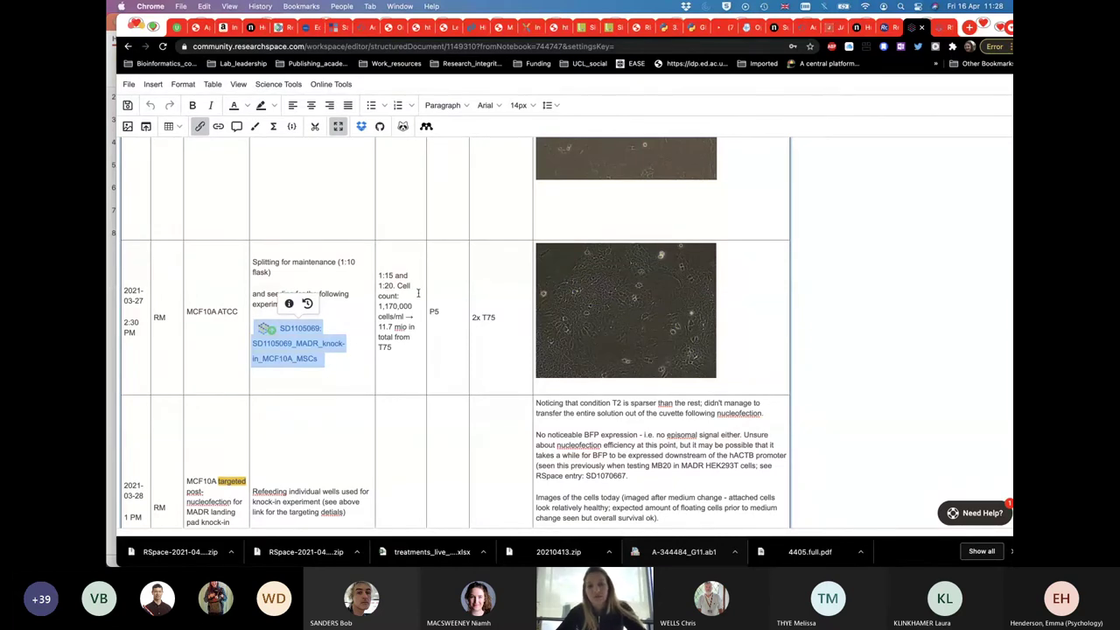
{"action": "left_click", "coordinate": [339, 126]}
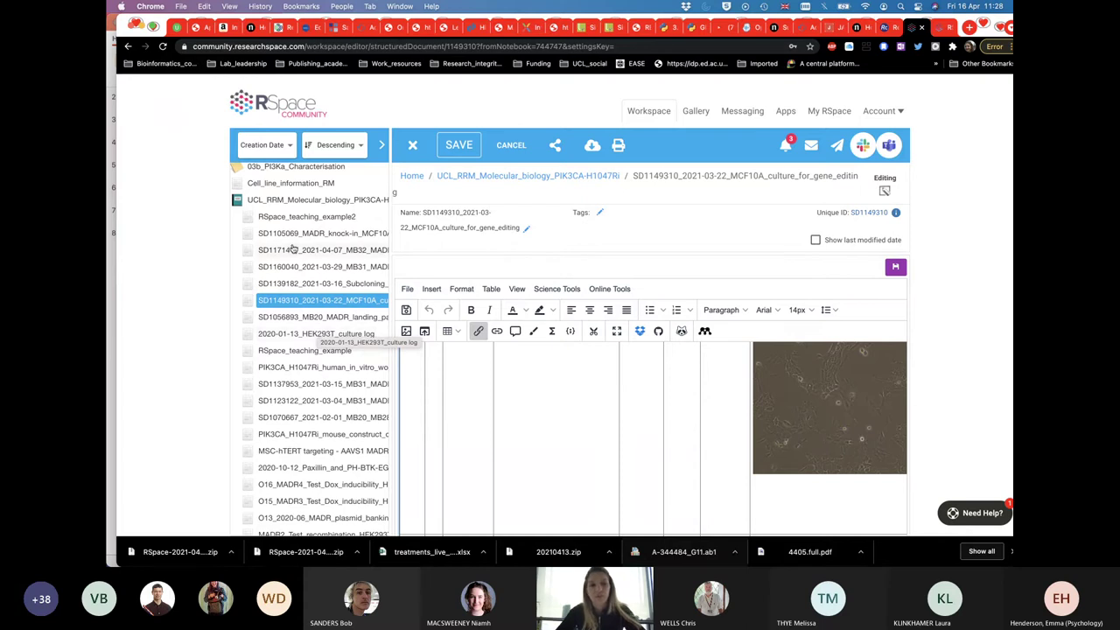
{"action": "scroll", "coordinate": [292, 252], "scroll_direction": "right", "scroll_amount": 2}
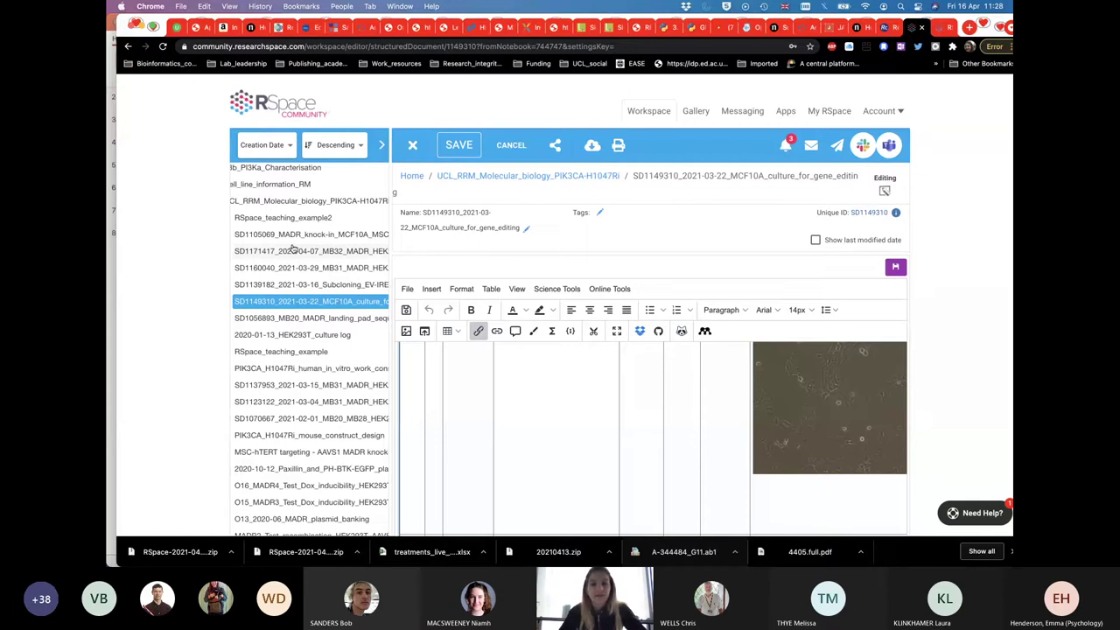
Try adding the sample text "; abs c c" after the conditioned medium preparation in the 2021-03-26 log row
{"action": "left_click", "coordinate": [586, 432]}
{"action": "type", "text": ";"}
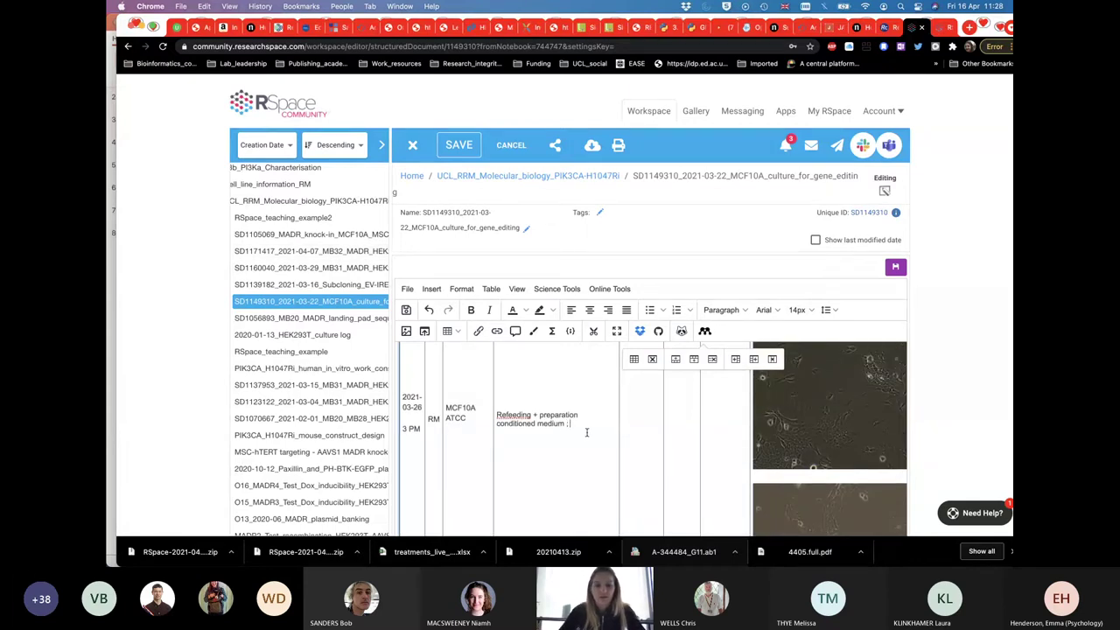
{"action": "type", "text": " abs c c"}
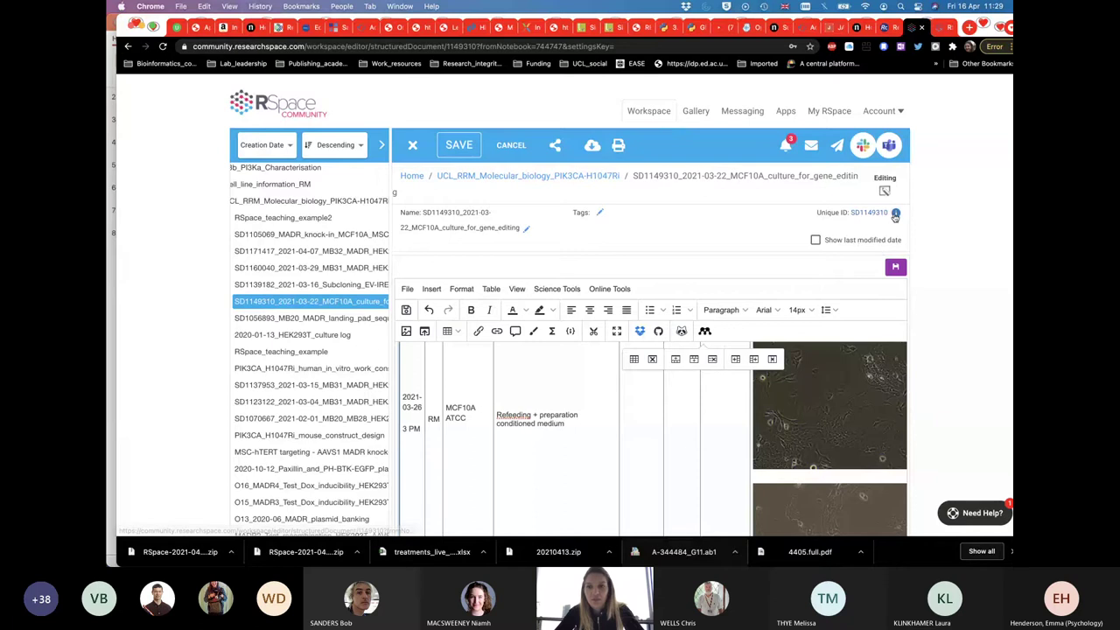
View the MCF10A culture entry's document information and highlight its version number
{"action": "left_click", "coordinate": [894, 214]}
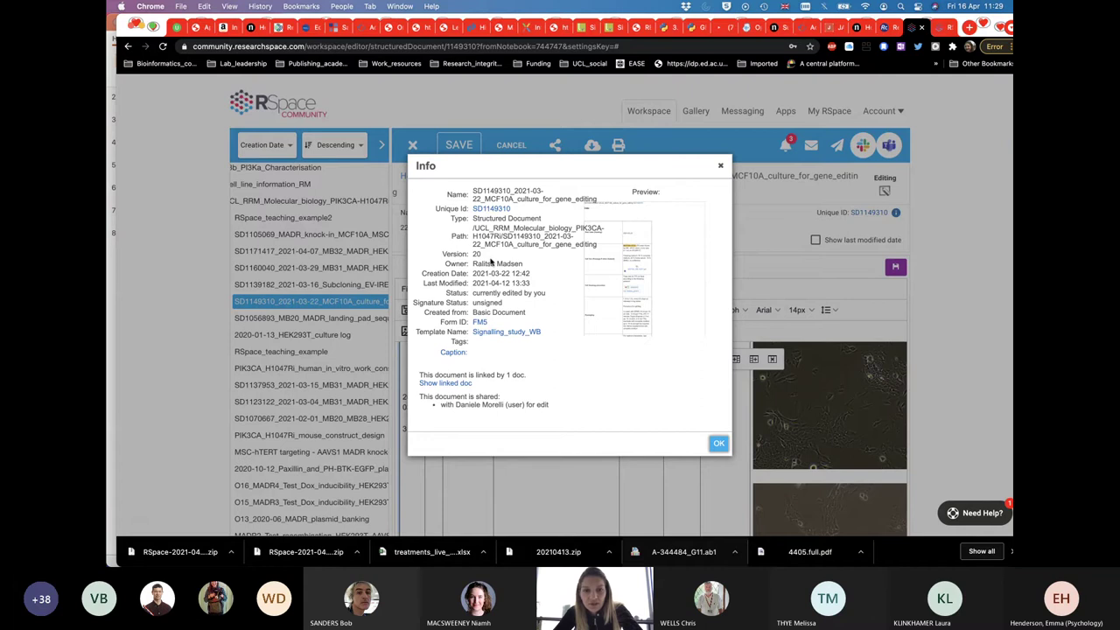
{"action": "left_click_drag", "start_coordinate": [492, 259], "coordinate": [443, 254]}
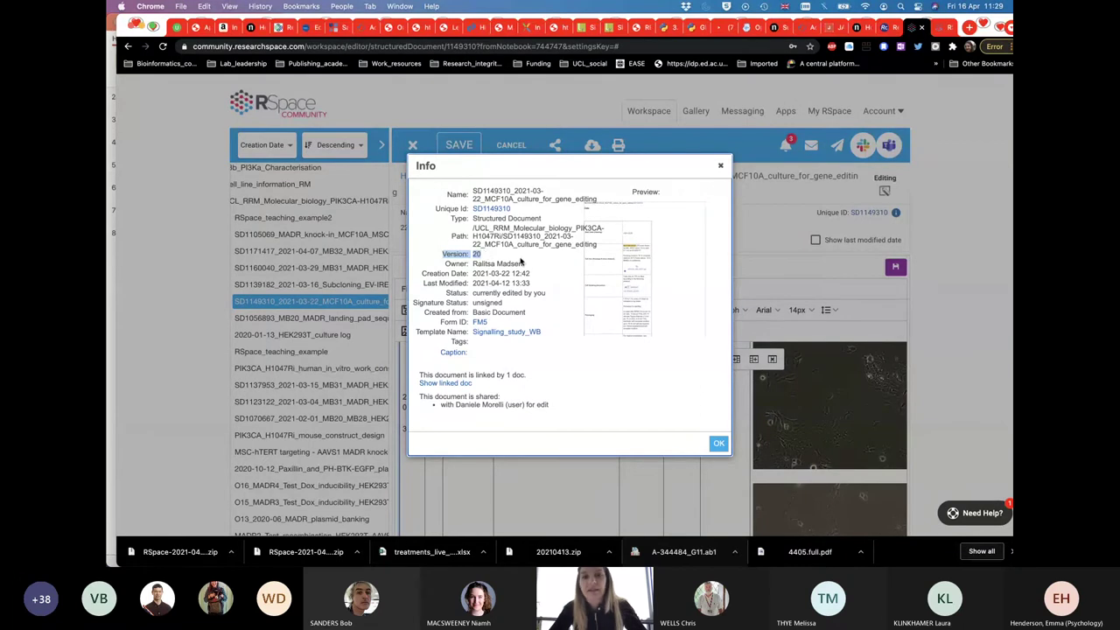
{"action": "left_click", "coordinate": [719, 167]}
Switch the full-screen editor on and off, return to the start of the entry and view its save options, including Save & Clone
{"action": "left_click", "coordinate": [614, 330]}
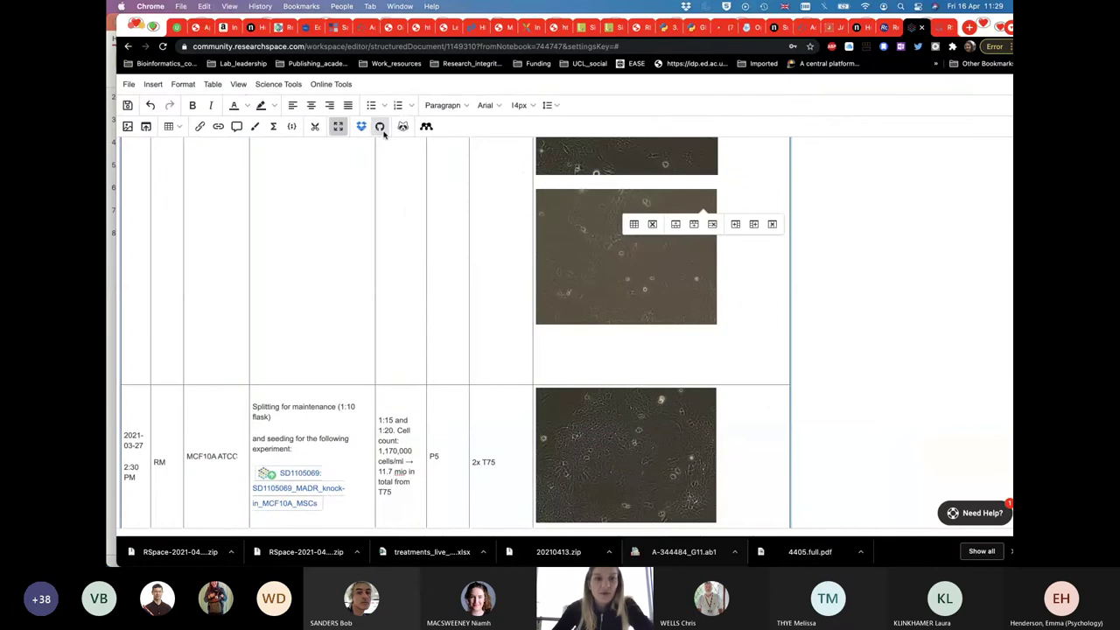
{"action": "left_click", "coordinate": [338, 126]}
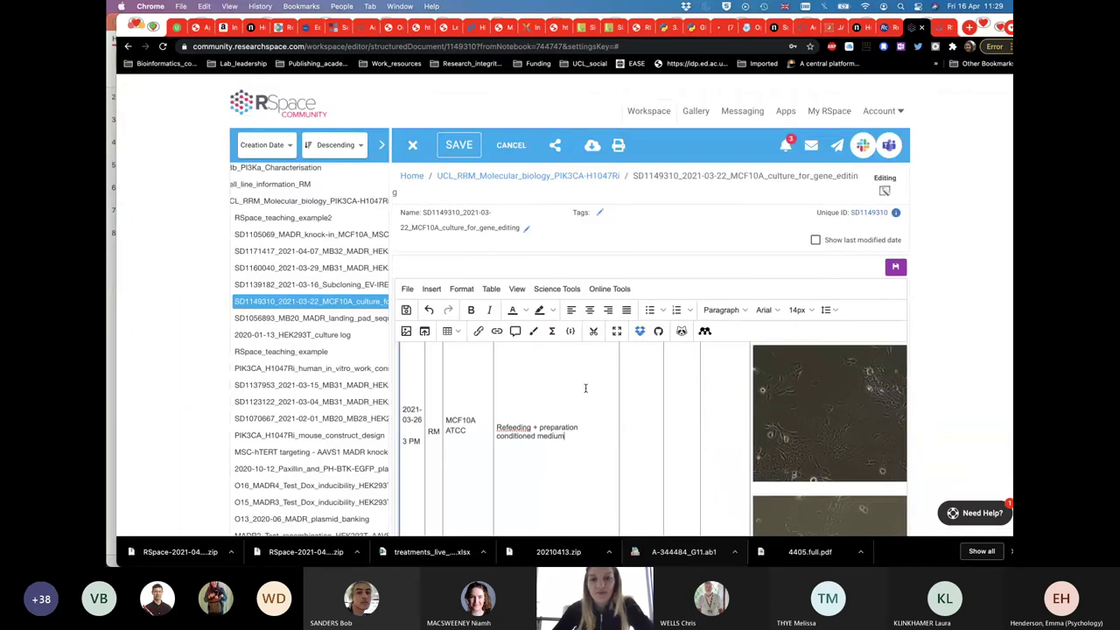
{"action": "scroll", "coordinate": [585, 388], "scroll_direction": "up", "scroll_amount": 15}
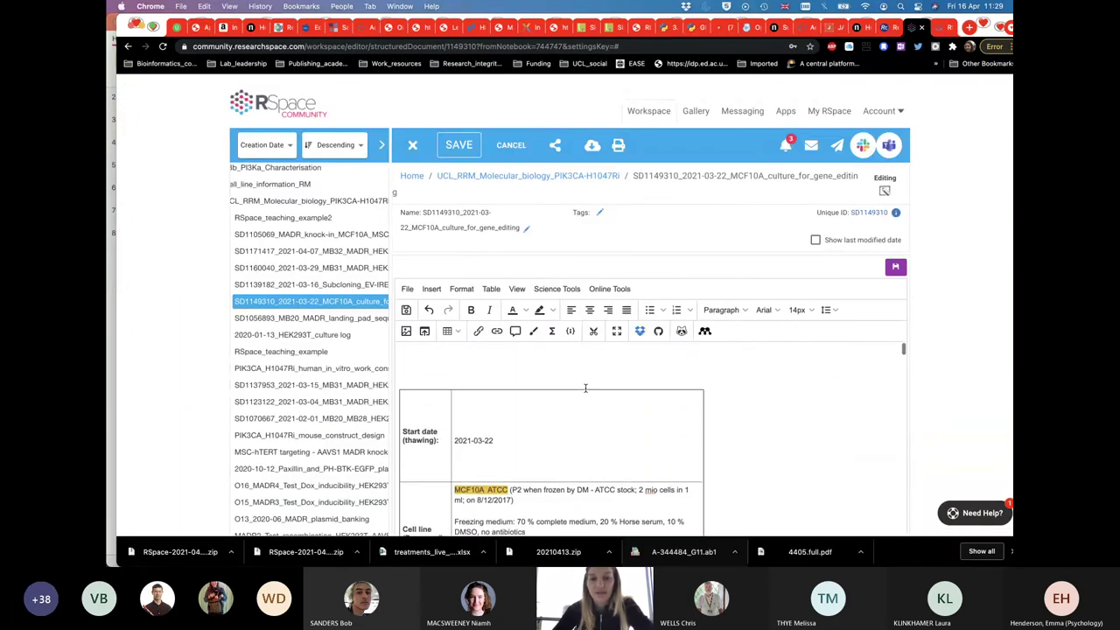
{"action": "left_click", "coordinate": [465, 142]}
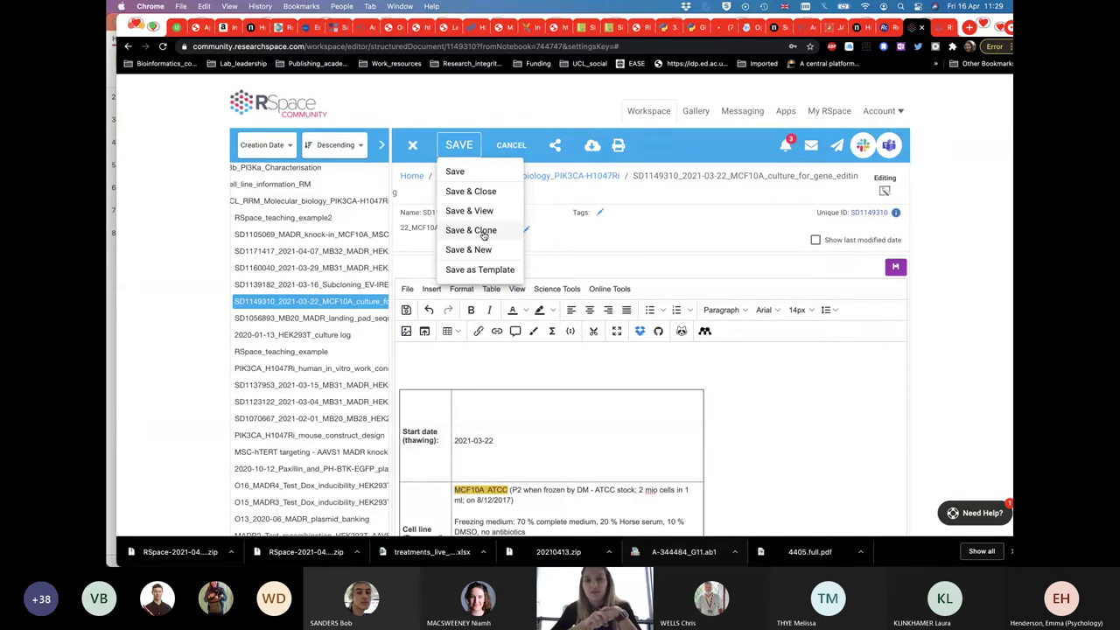
Leave the MCF10A culture entry for the workspace without saving its changes
{"action": "left_click", "coordinate": [655, 112]}
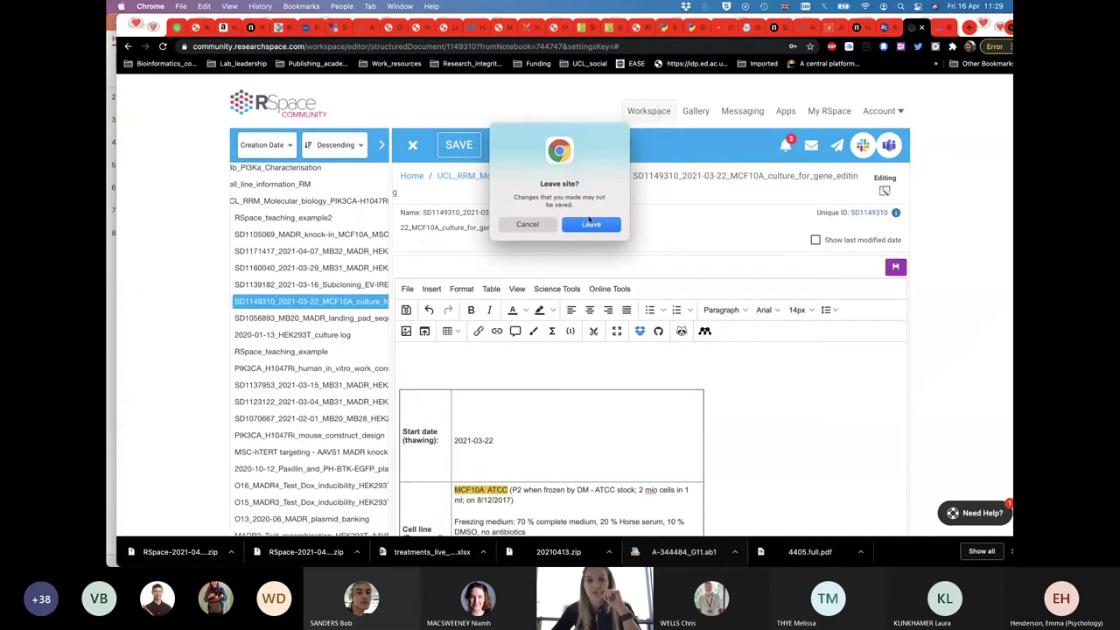
{"action": "left_click", "coordinate": [590, 225]}
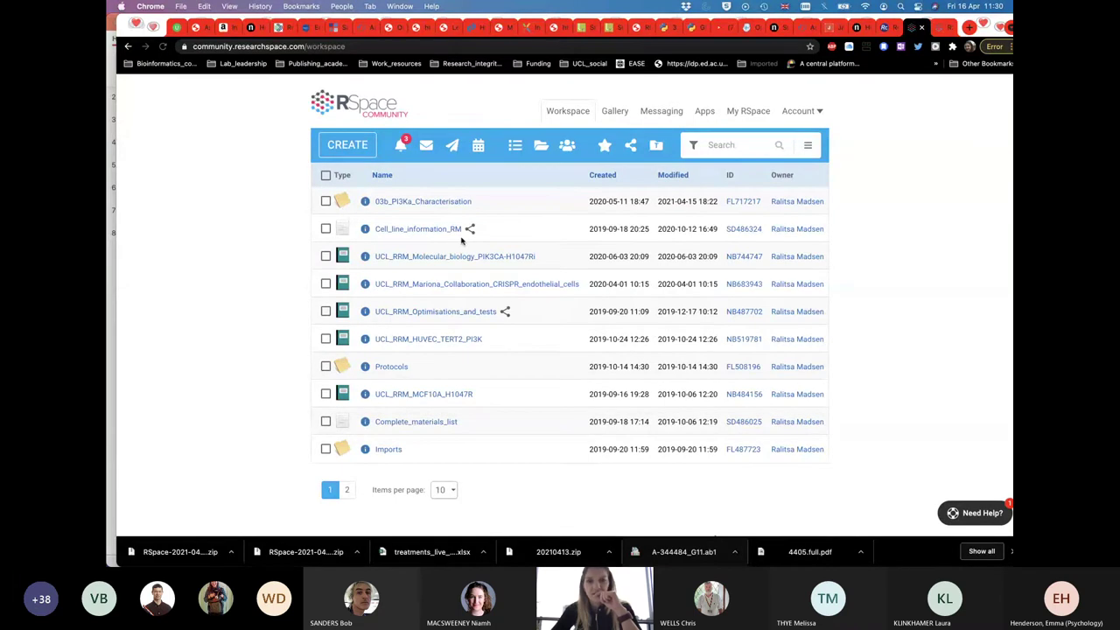
View the My RSpace profile page and look through its options up to Auditing and Export - Import
{"action": "left_click", "coordinate": [738, 115]}
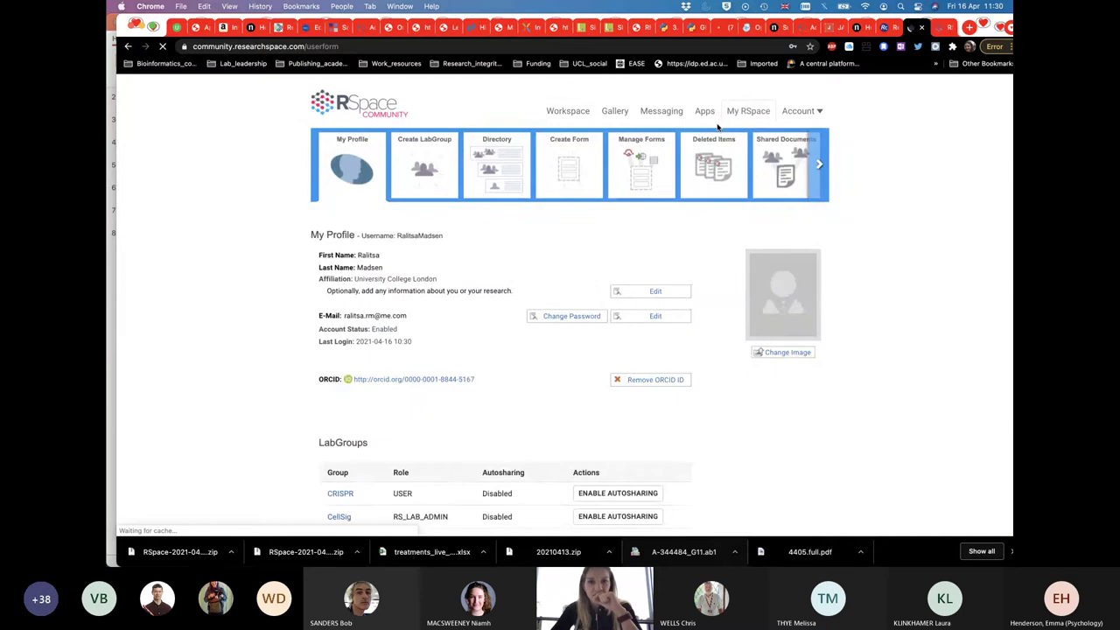
{"action": "left_click", "coordinate": [819, 169]}
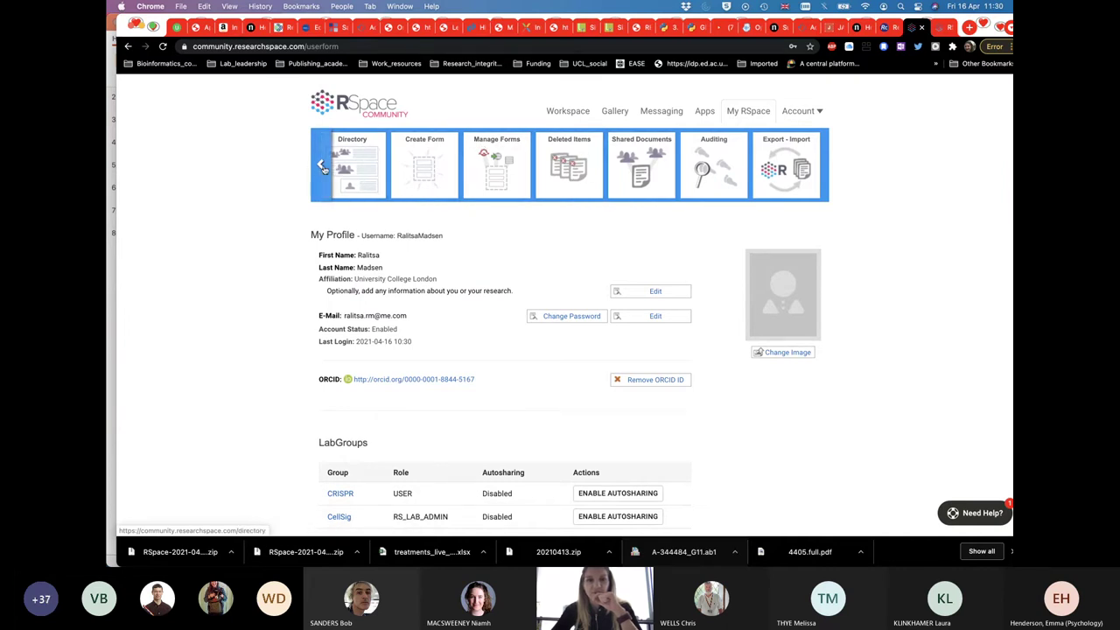
{"action": "left_click", "coordinate": [322, 167]}
{"action": "left_click", "coordinate": [337, 165]}
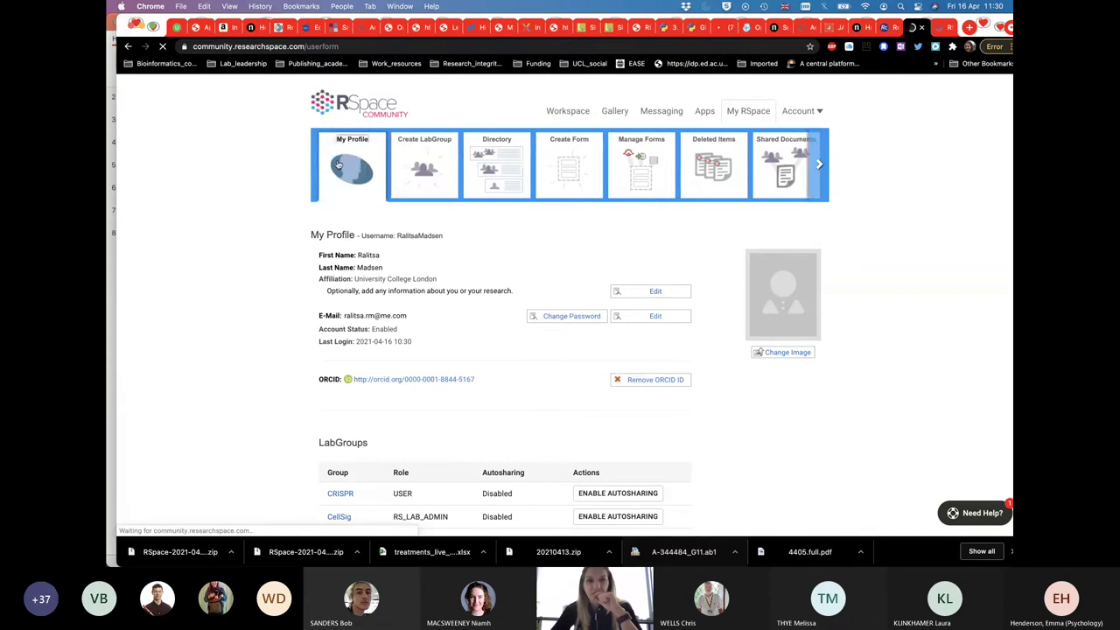
Return to the UCL_RRM_Molecular_biology_PIK3CA-H1047Ri notebook in the workspace and view the document information of RSpace_teaching_example2
{"action": "left_click", "coordinate": [557, 112]}
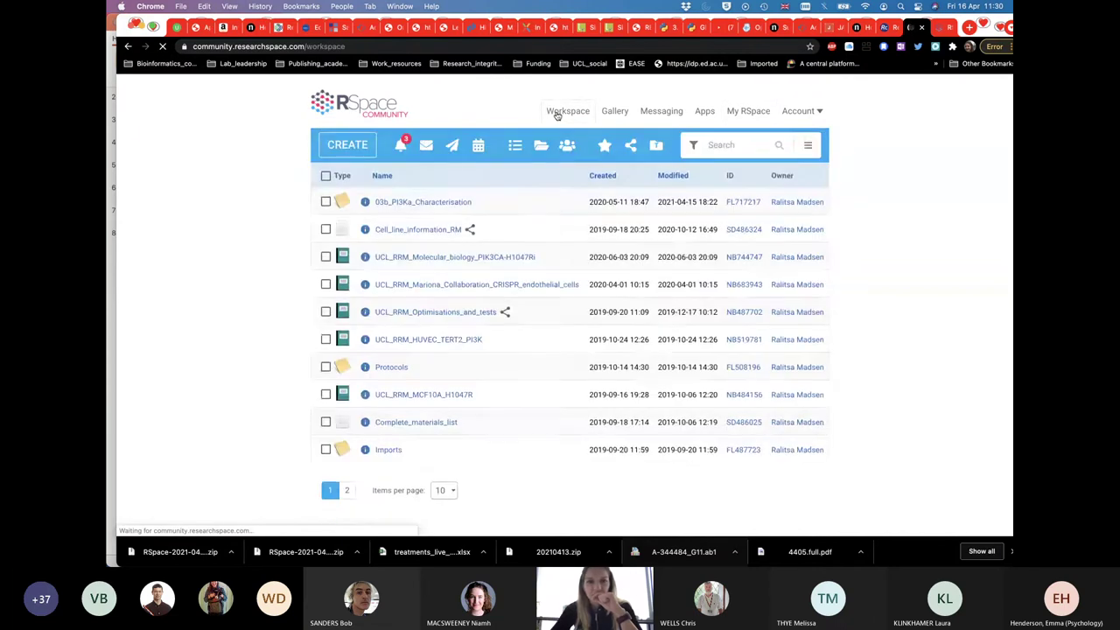
{"action": "left_click", "coordinate": [401, 257]}
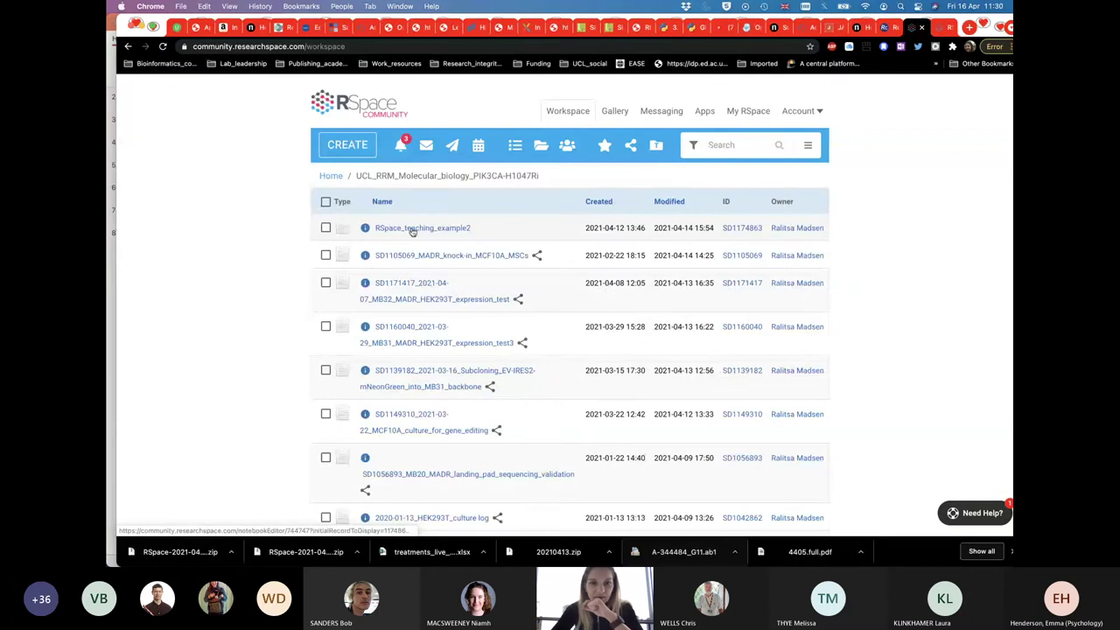
{"action": "left_click", "coordinate": [365, 228]}
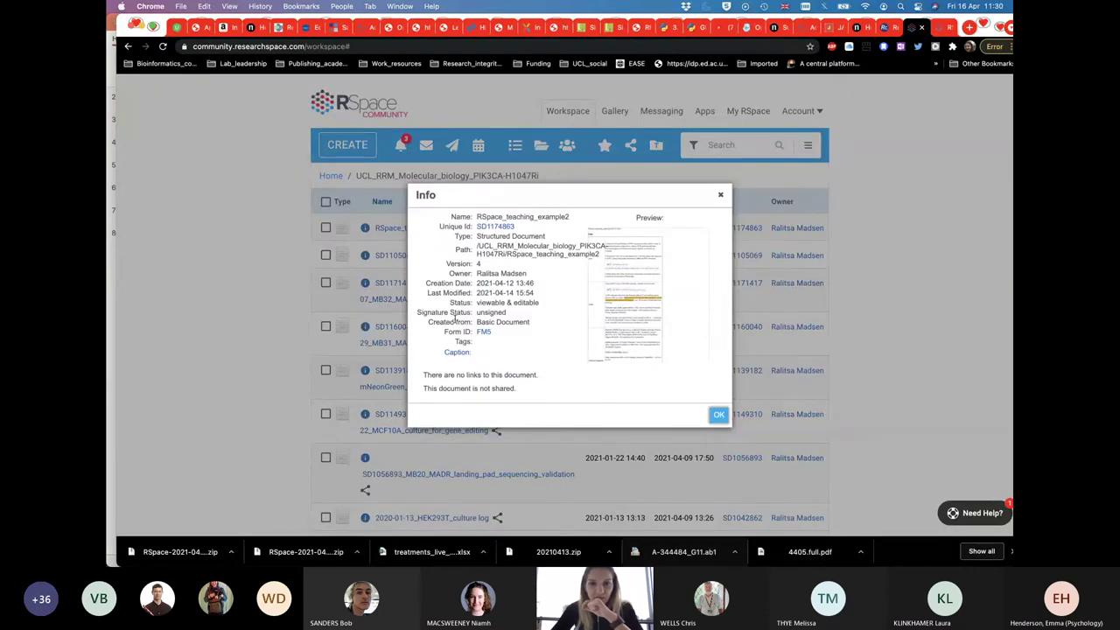
{"action": "left_click", "coordinate": [721, 196]}
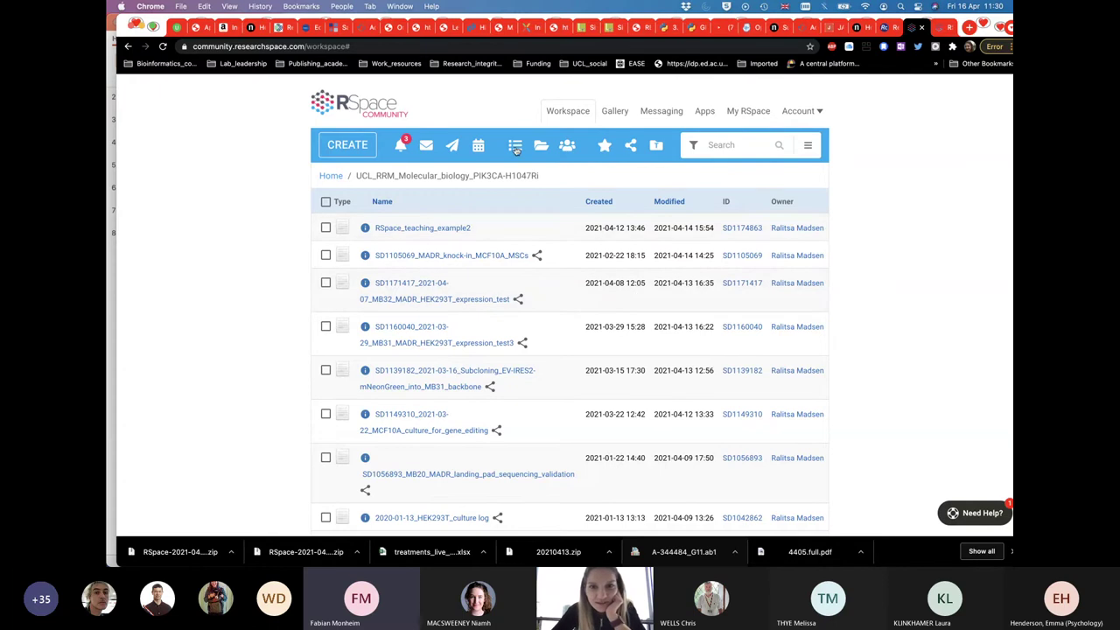
View the revision history of RSpace_teaching_example2 and go back to the workspace
{"action": "left_click", "coordinate": [326, 227]}
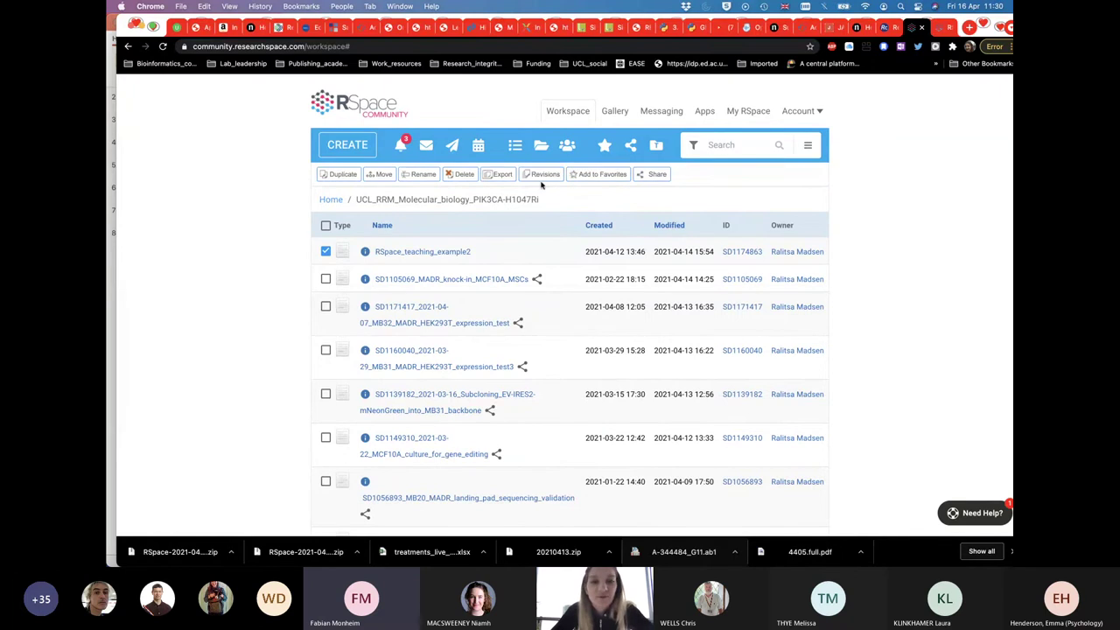
{"action": "left_click", "coordinate": [531, 177]}
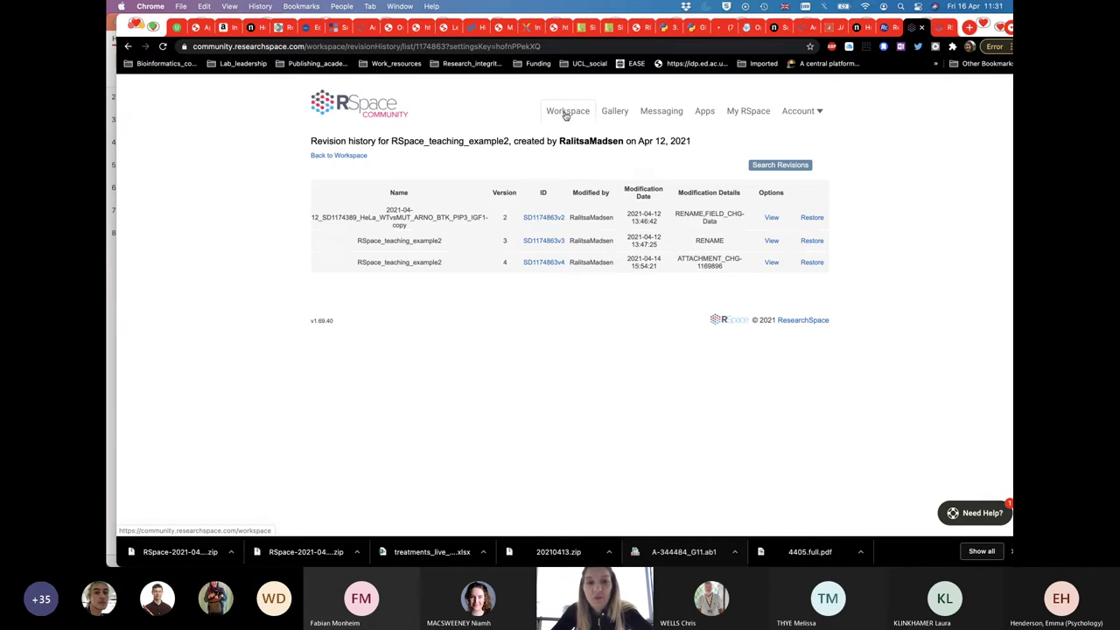
{"action": "left_click", "coordinate": [551, 112]}
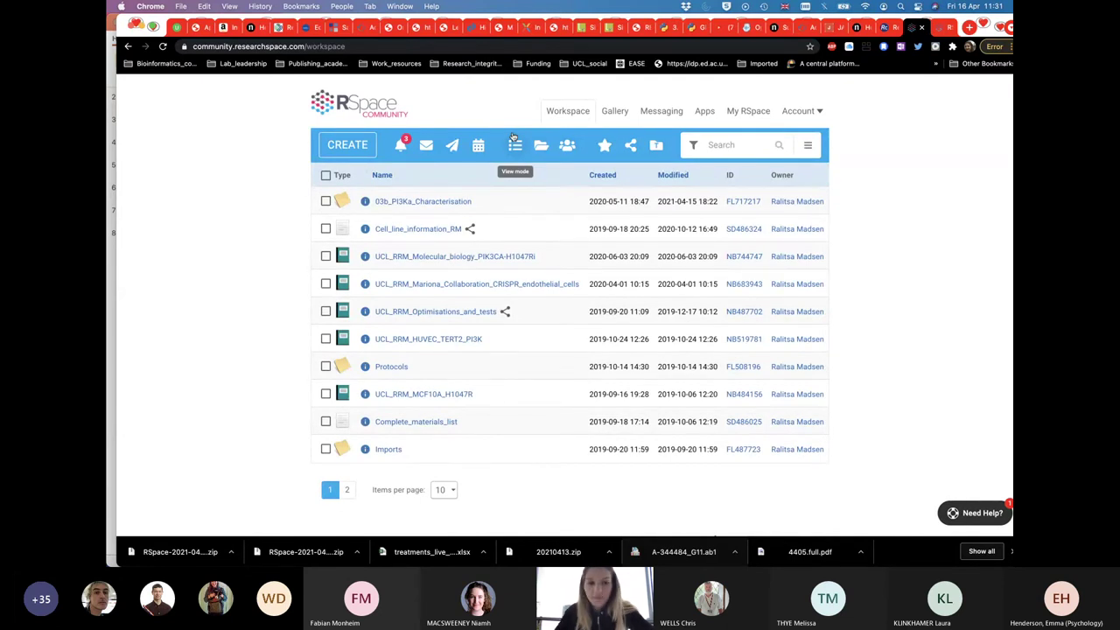
Open RSpace_teaching_example2 from the UCL_RRM_Molecular_biology_PIK3CA-H1047Ri notebook for editing and switch its editor to full screen
{"action": "left_click", "coordinate": [424, 256]}
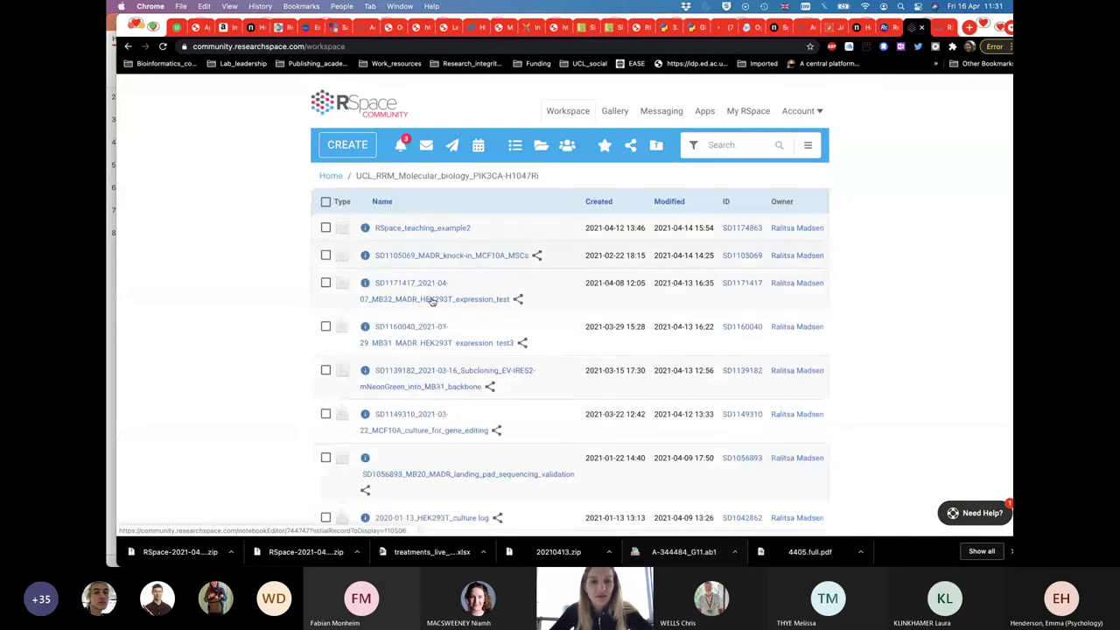
{"action": "left_click", "coordinate": [386, 229]}
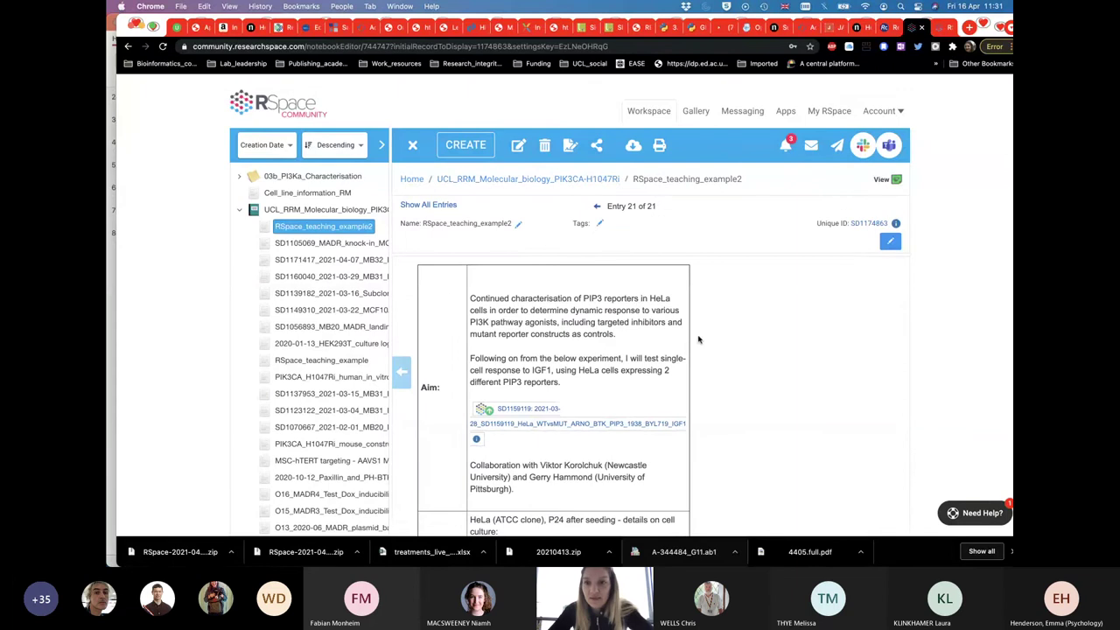
{"action": "left_click", "coordinate": [698, 339]}
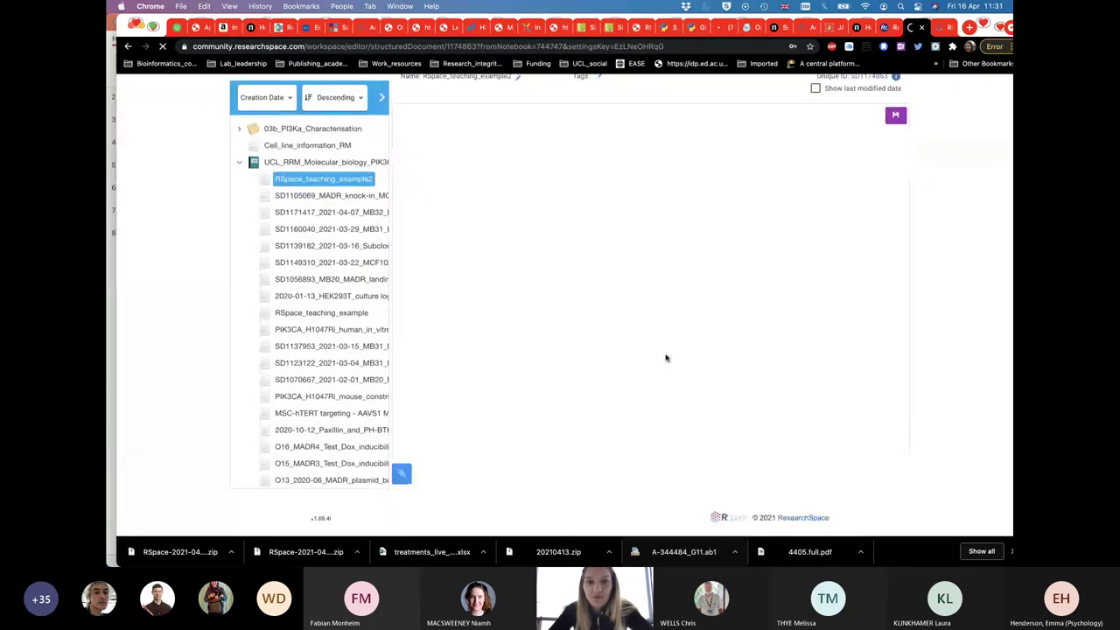
{"action": "scroll", "coordinate": [665, 353], "scroll_direction": "down", "scroll_amount": 10}
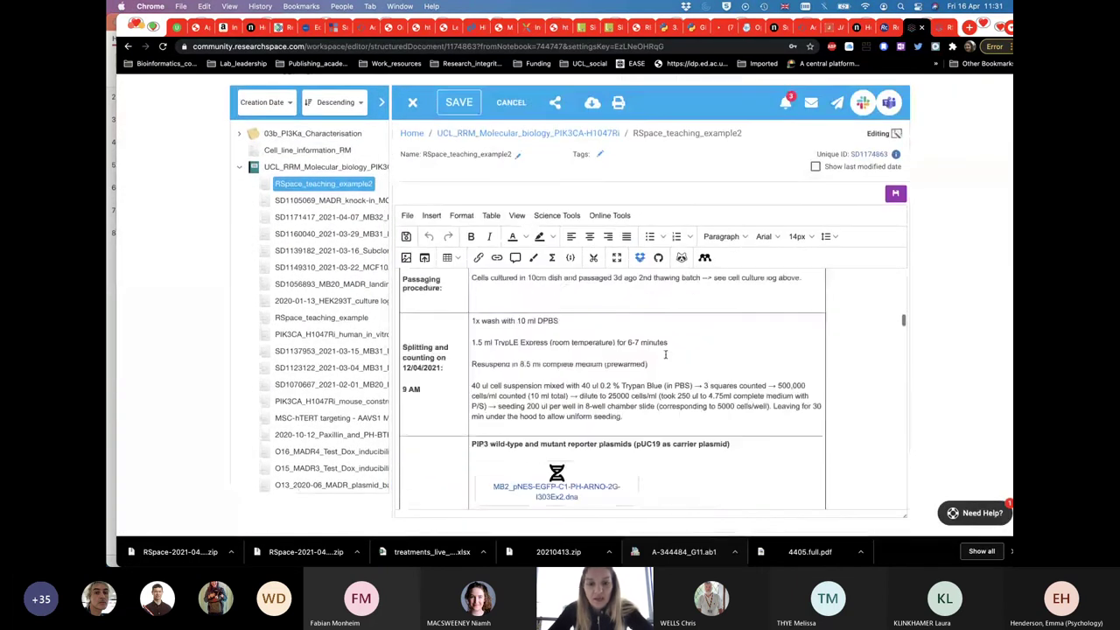
{"action": "scroll", "coordinate": [665, 353], "scroll_direction": "down", "scroll_amount": 15}
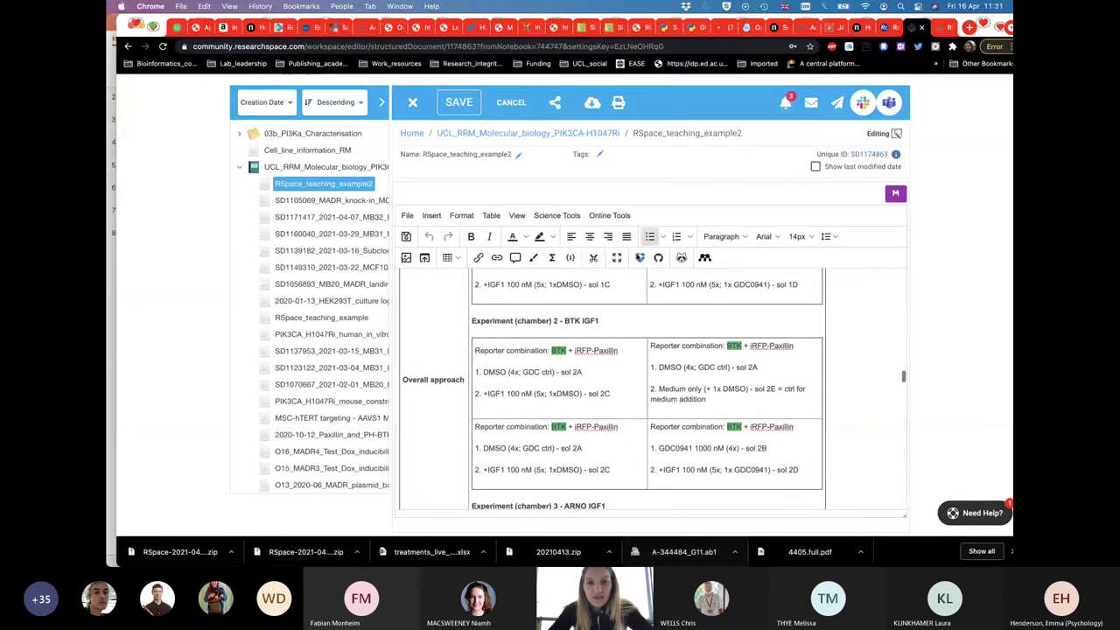
{"action": "left_click", "coordinate": [617, 257]}
Examine the entry's aim, cells, culture reagents, reporter plasmids and treatment layout tables, and leave the full-screen editor
{"action": "scroll", "coordinate": [480, 306], "scroll_direction": "up", "scroll_amount": 5}
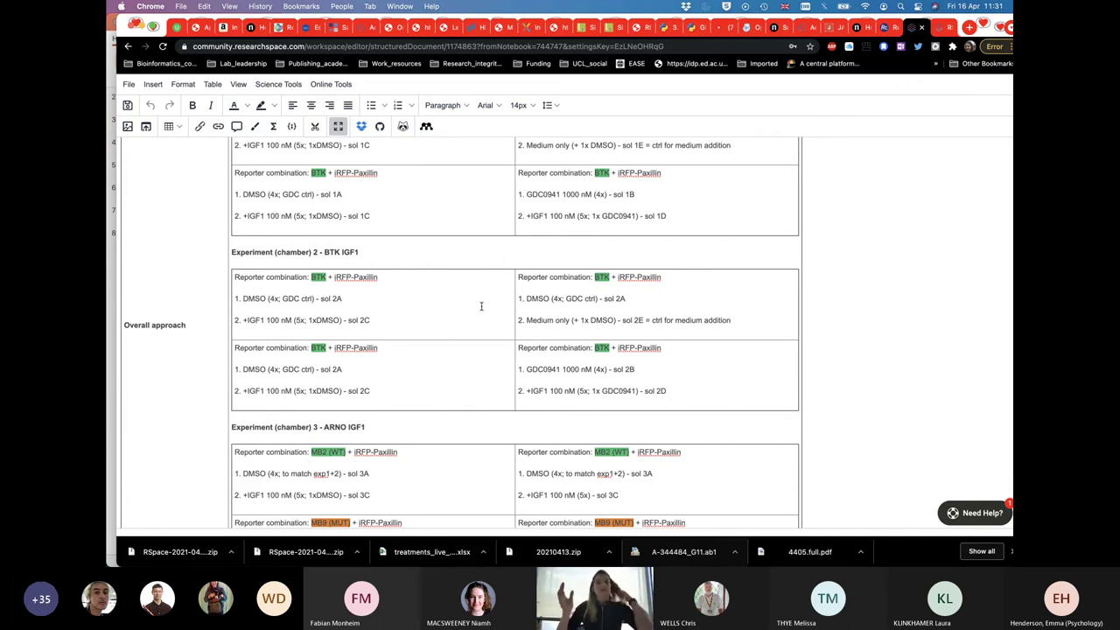
{"action": "scroll", "coordinate": [480, 306], "scroll_direction": "up", "scroll_amount": 20}
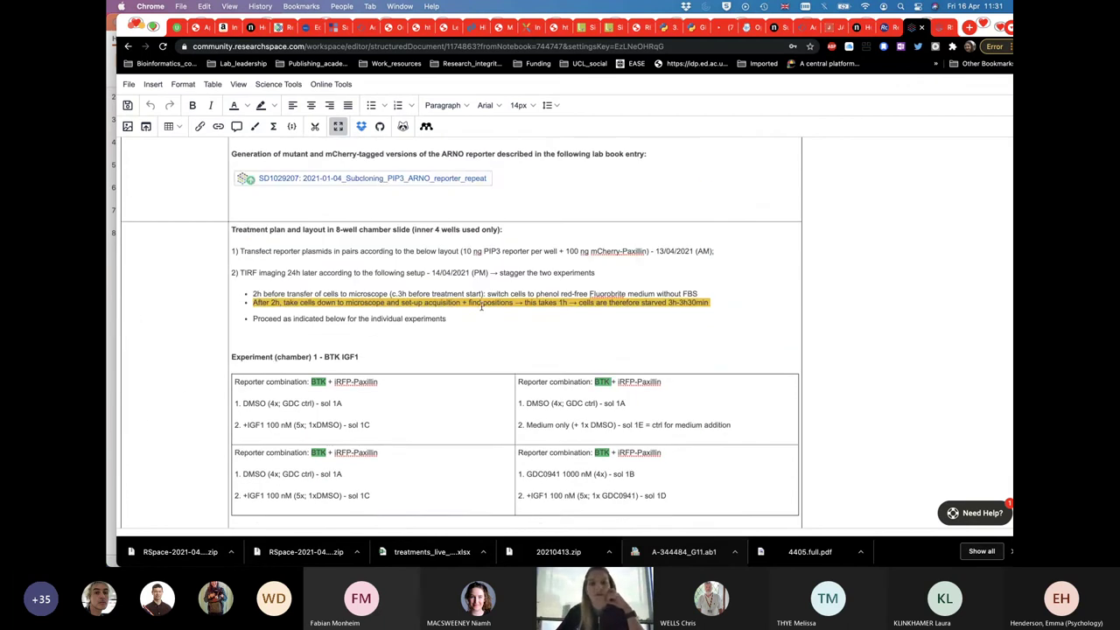
{"action": "scroll", "coordinate": [481, 306], "scroll_direction": "up", "scroll_amount": 2}
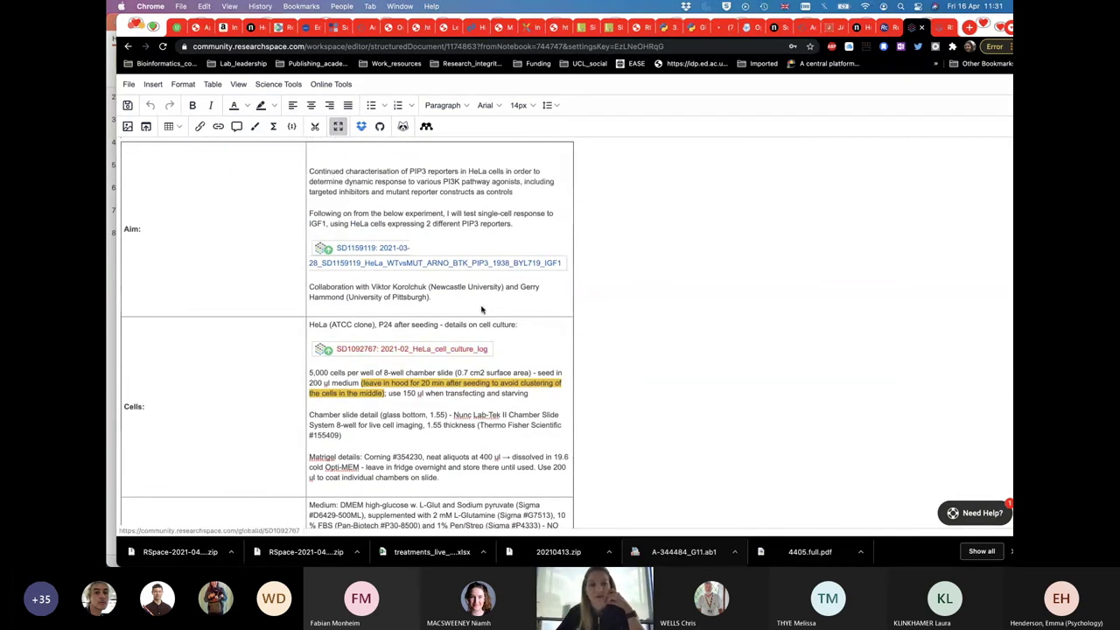
{"action": "scroll", "coordinate": [228, 409], "scroll_direction": "down", "scroll_amount": 15}
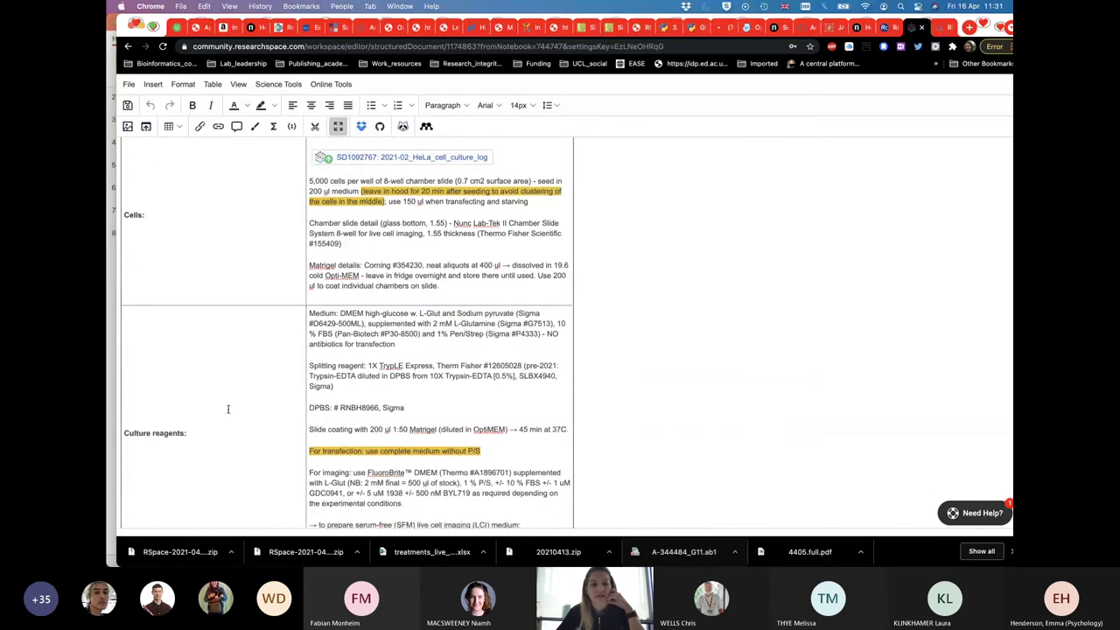
{"action": "scroll", "coordinate": [227, 409], "scroll_direction": "down", "scroll_amount": 6}
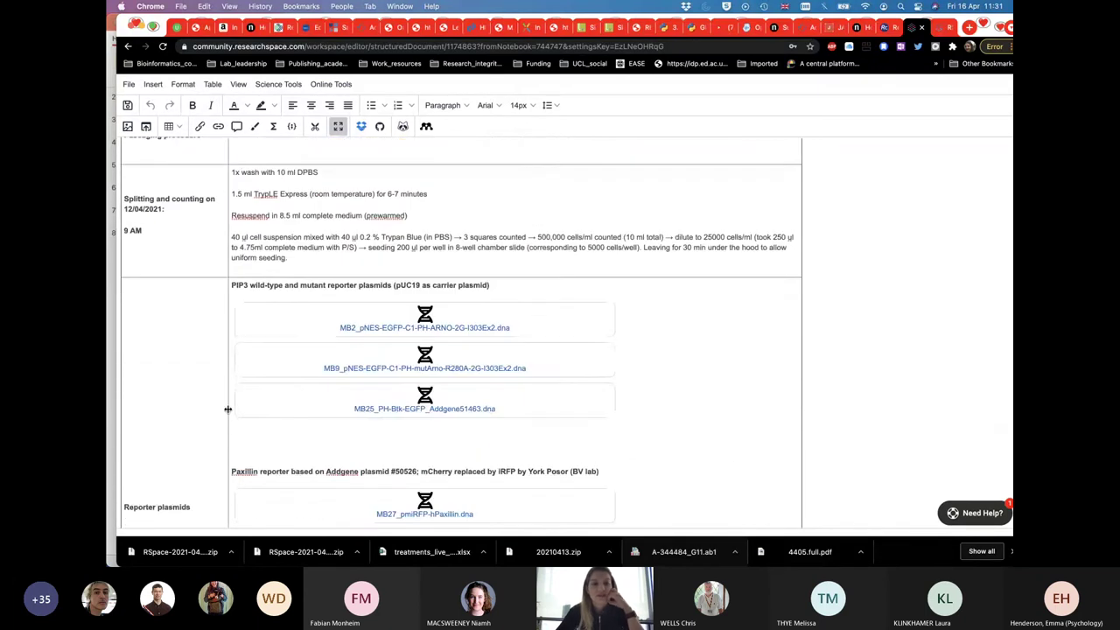
{"action": "scroll", "coordinate": [326, 366], "scroll_direction": "up", "scroll_amount": 5}
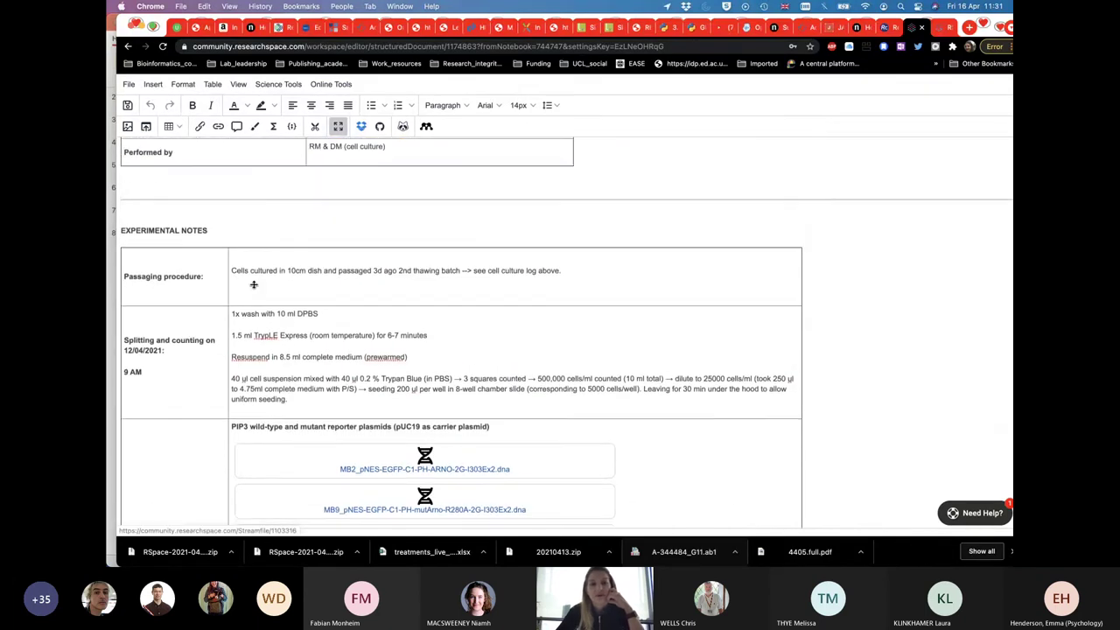
{"action": "scroll", "coordinate": [249, 429], "scroll_direction": "down", "scroll_amount": 7}
{"action": "scroll", "coordinate": [248, 430], "scroll_direction": "down", "scroll_amount": 5}
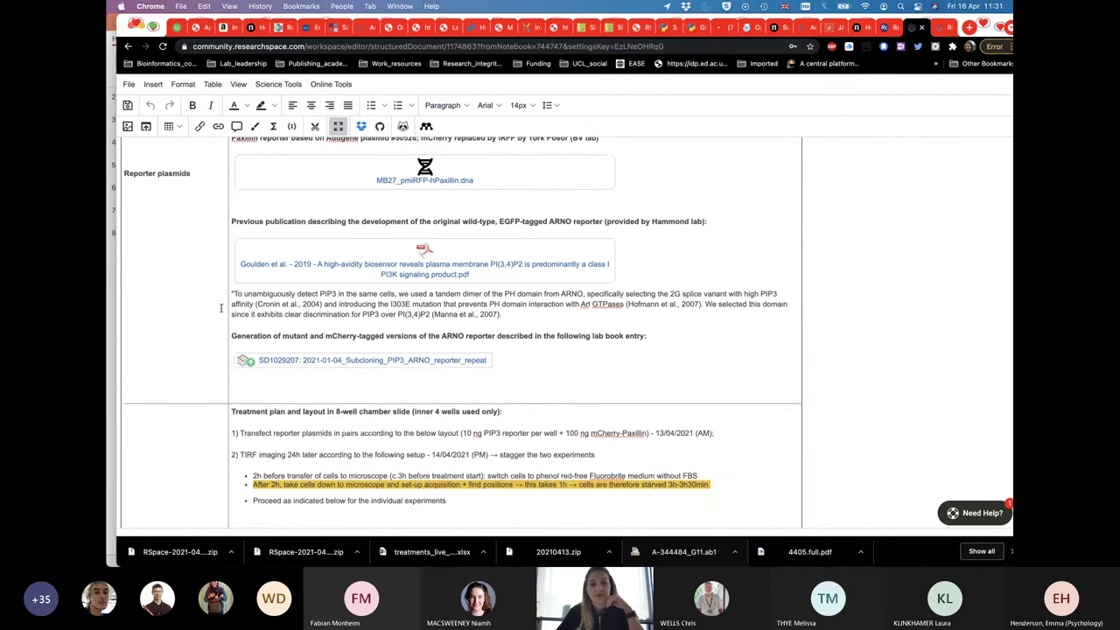
{"action": "scroll", "coordinate": [262, 420], "scroll_direction": "down", "scroll_amount": 5}
{"action": "scroll", "coordinate": [307, 399], "scroll_direction": "down", "scroll_amount": 5}
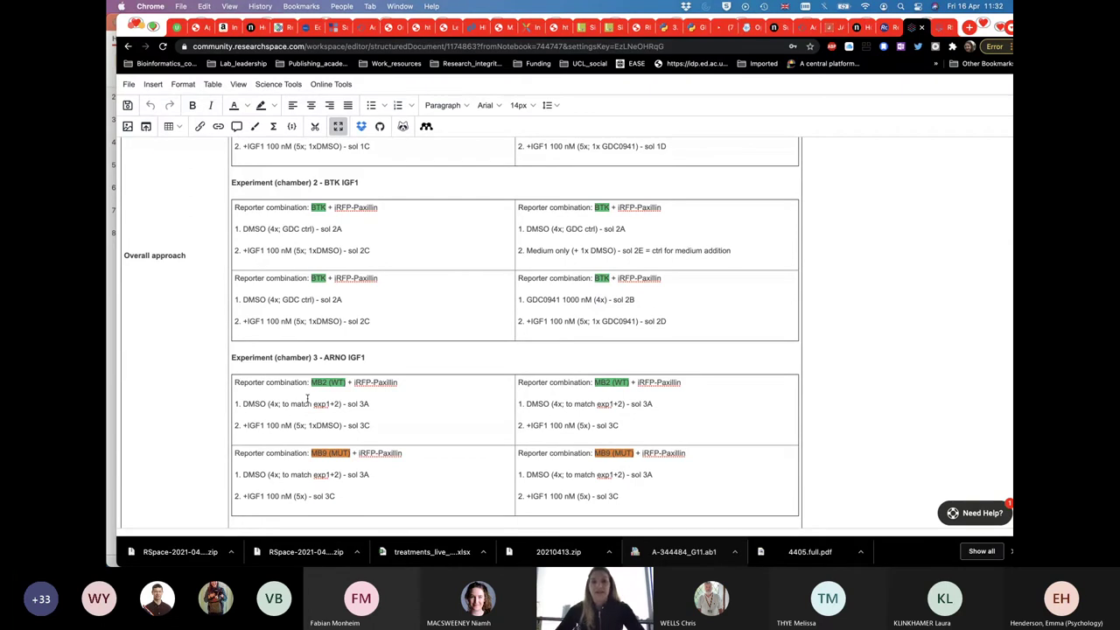
{"action": "scroll", "coordinate": [332, 328], "scroll_direction": "up", "scroll_amount": 5}
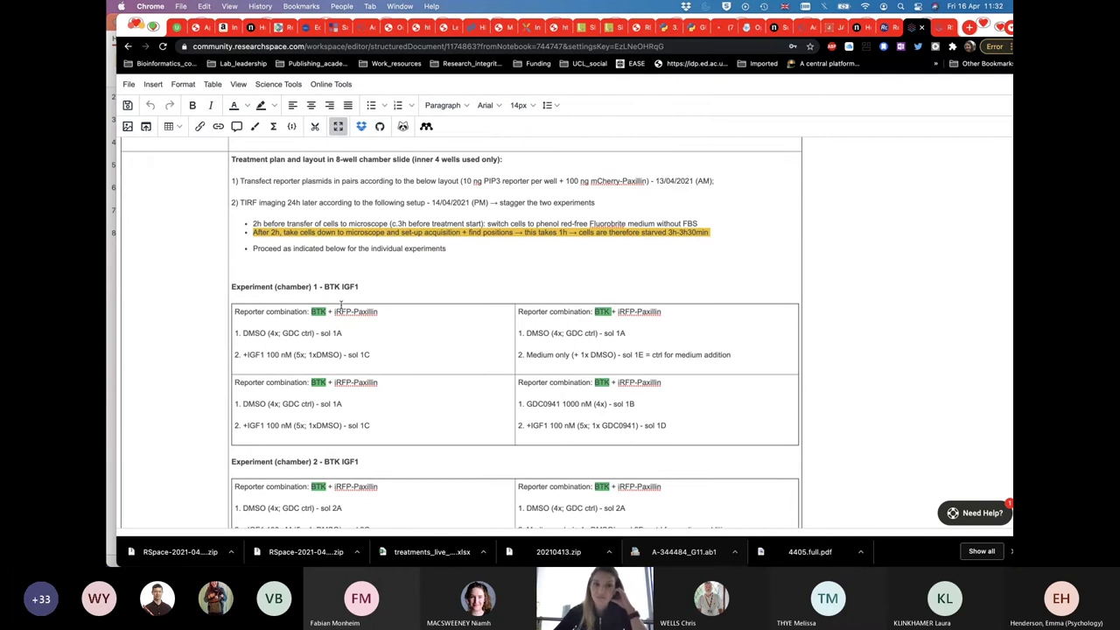
{"action": "left_click", "coordinate": [338, 126]}
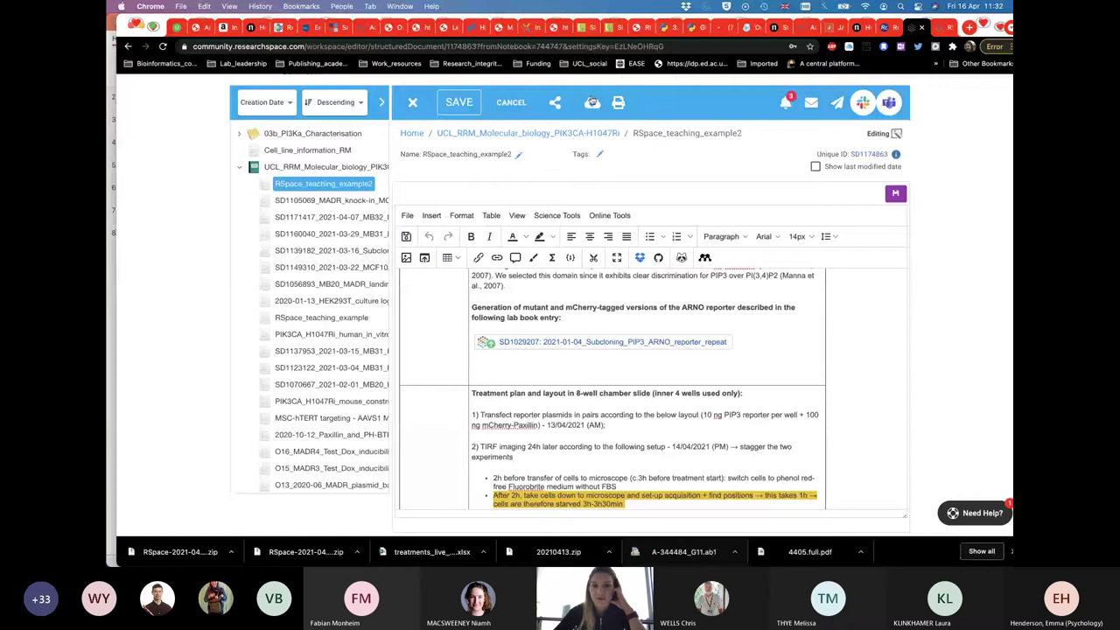
View the entry's export options, selecting the .ZIP bundle containing .HTML files and linked documents to depth infinity, and close the dialog without exporting
{"action": "left_click", "coordinate": [592, 104]}
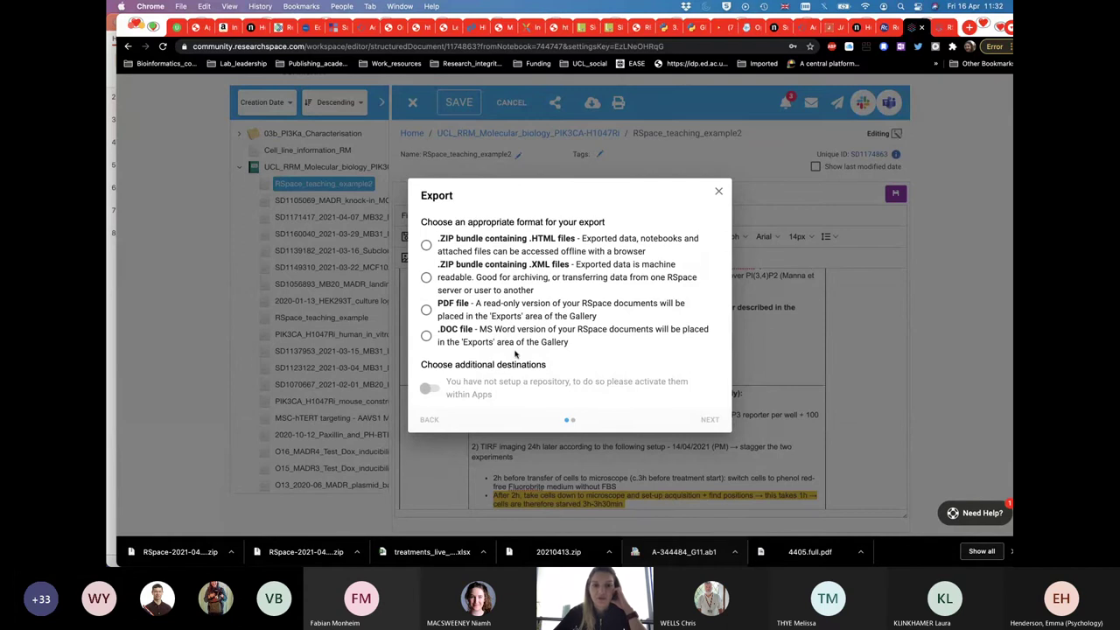
{"action": "left_click", "coordinate": [426, 247]}
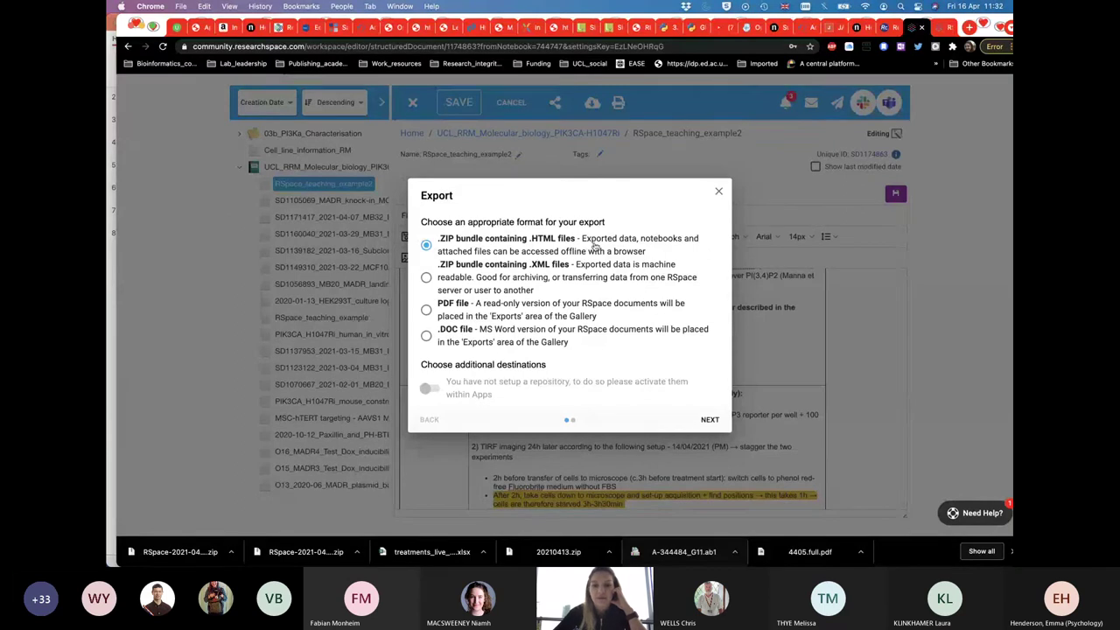
{"action": "left_click", "coordinate": [709, 419]}
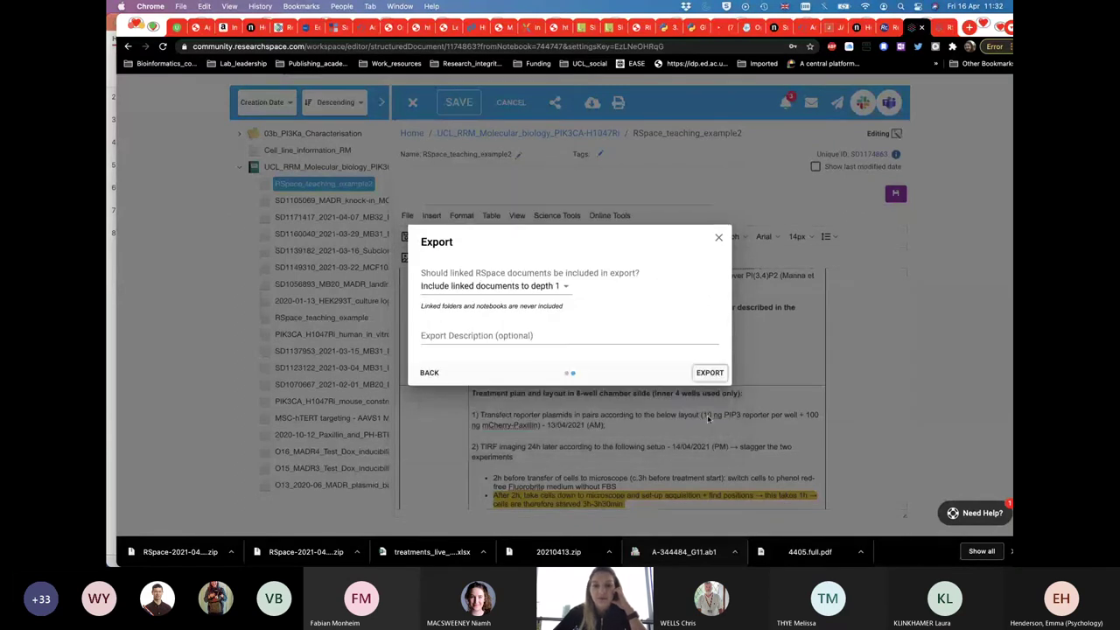
{"action": "left_click", "coordinate": [562, 289]}
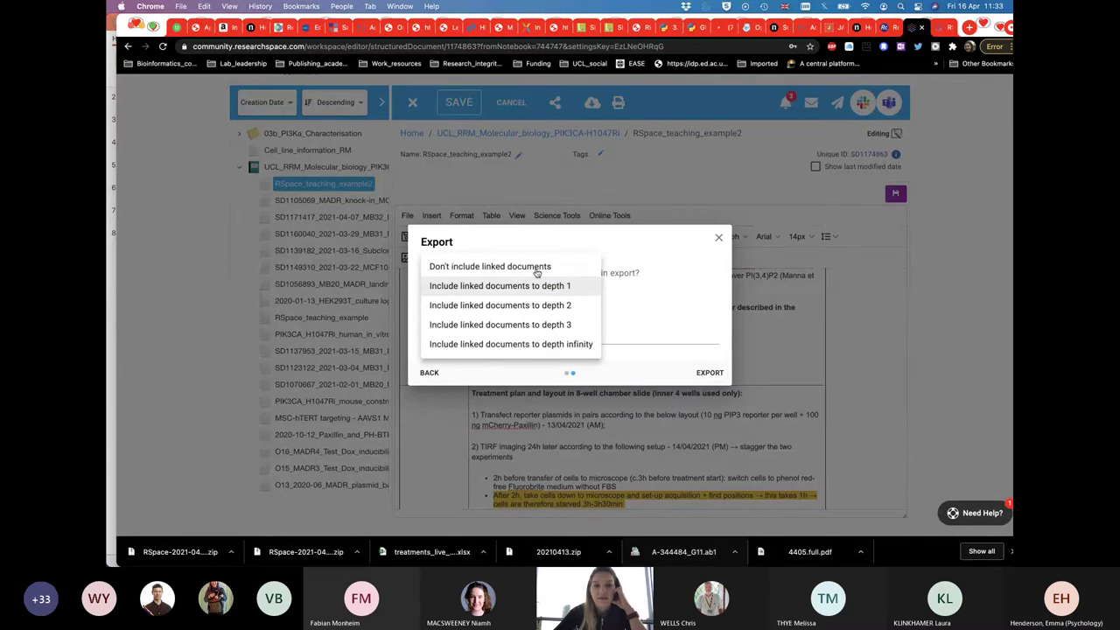
{"action": "left_click", "coordinate": [638, 300]}
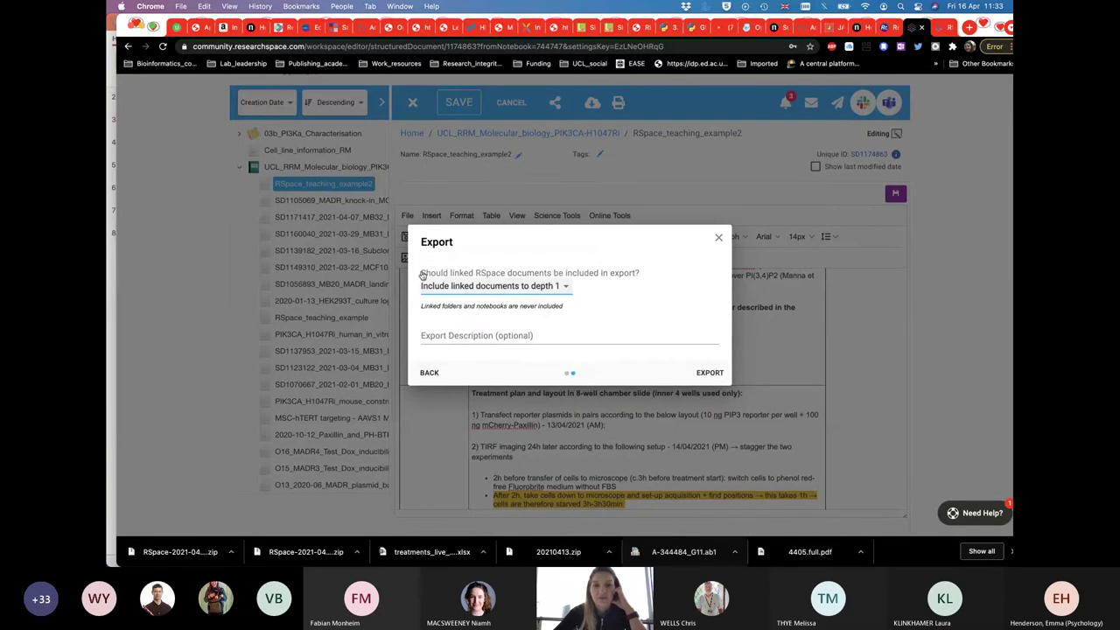
{"action": "left_click", "coordinate": [567, 289]}
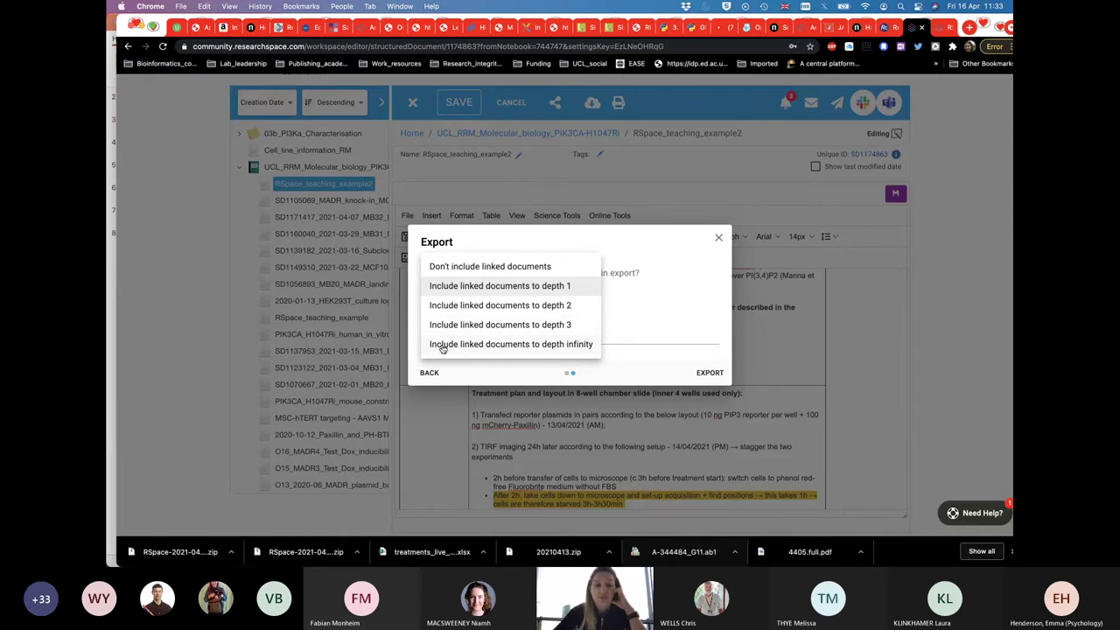
{"action": "left_click", "coordinate": [536, 344]}
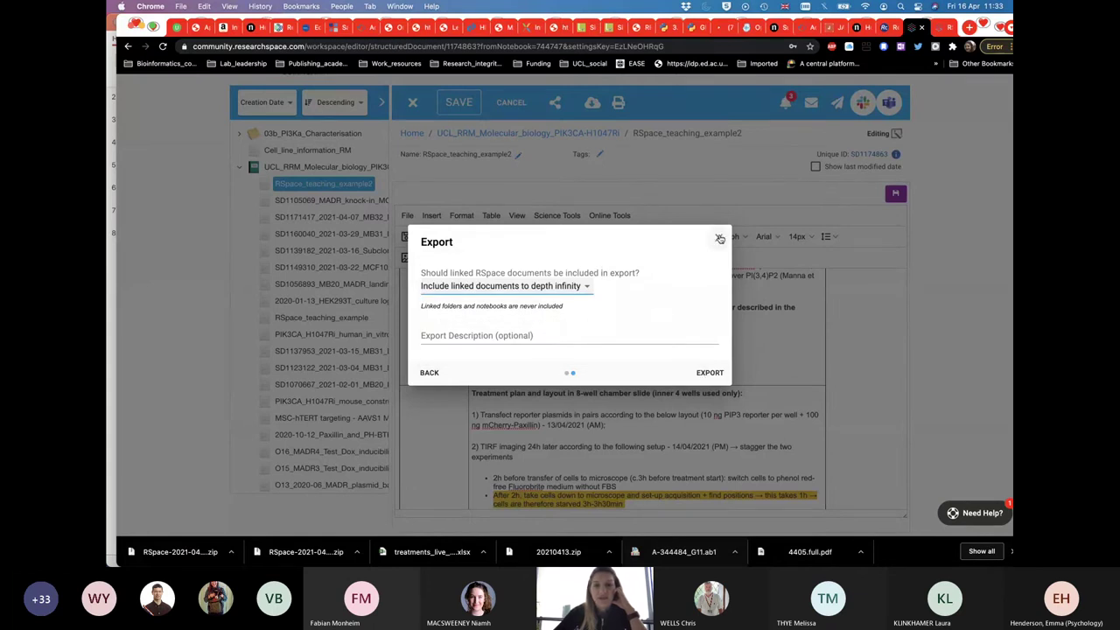
{"action": "left_click", "coordinate": [719, 238]}
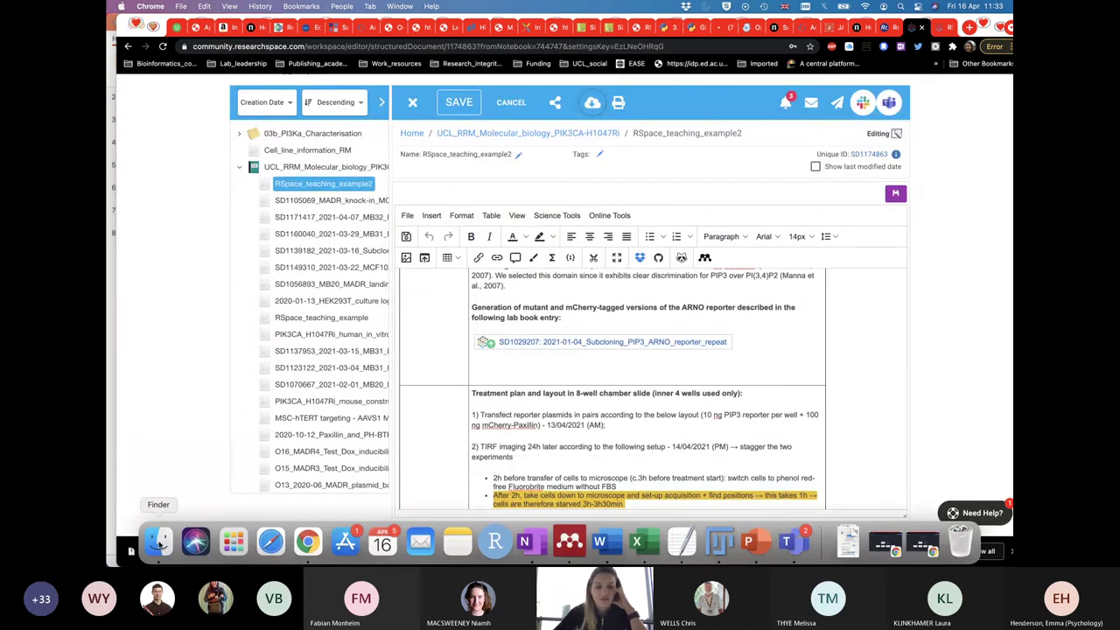
{"action": "left_click", "coordinate": [160, 544]}
{"action": "left_click", "coordinate": [831, 75]}
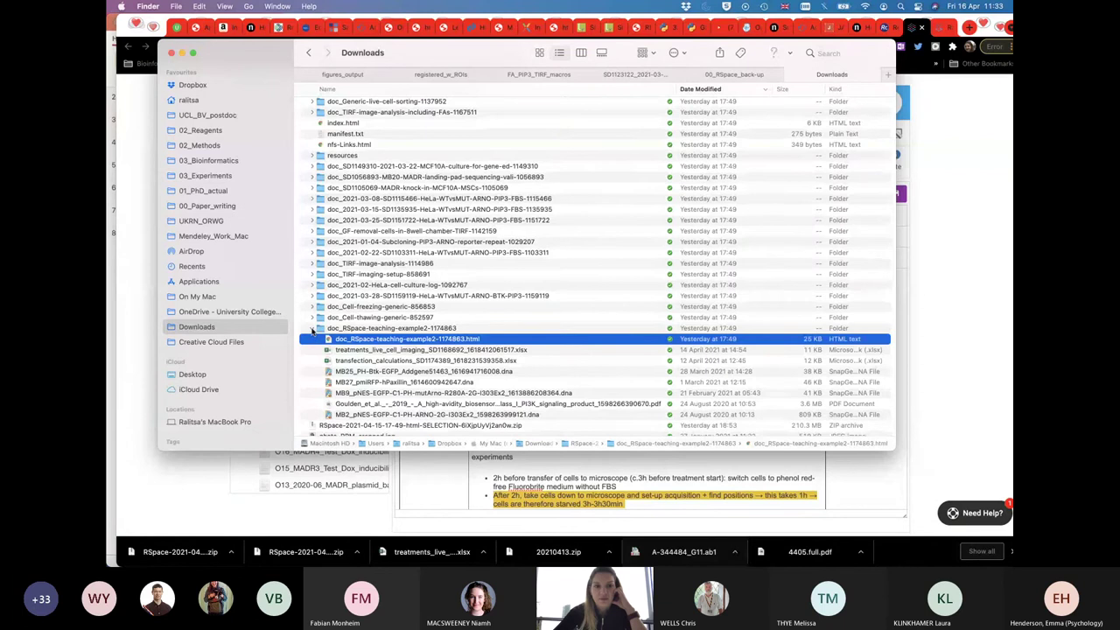
{"action": "scroll", "coordinate": [438, 262], "scroll_direction": "up", "scroll_amount": 5}
{"action": "left_click", "coordinate": [305, 115]}
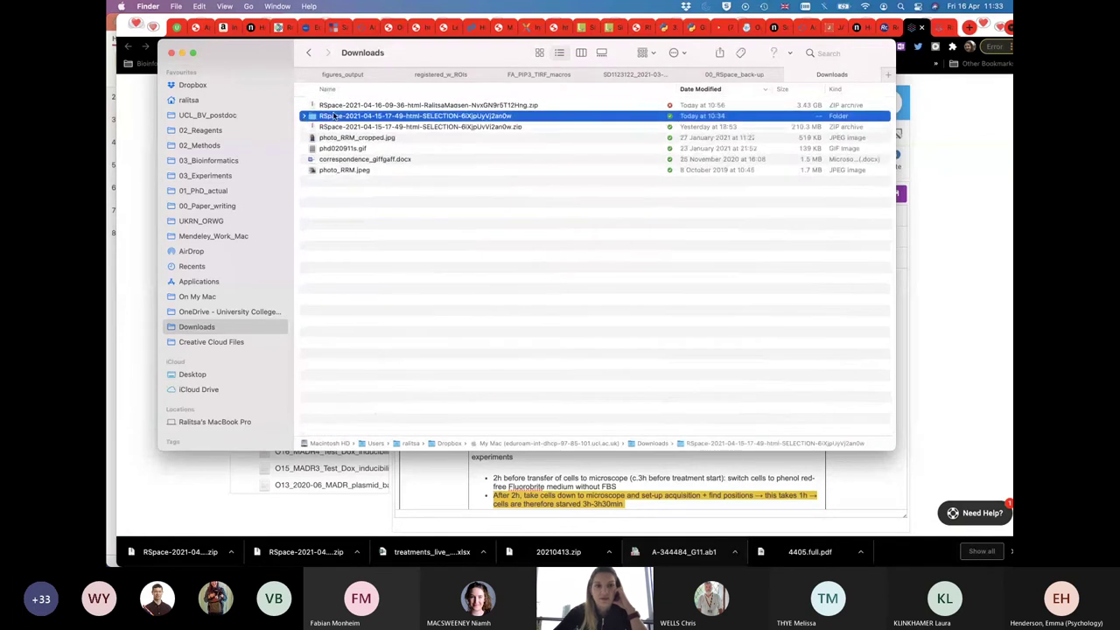
{"action": "key", "text": "super+BackSpace"}
{"action": "left_click", "coordinate": [336, 105]}
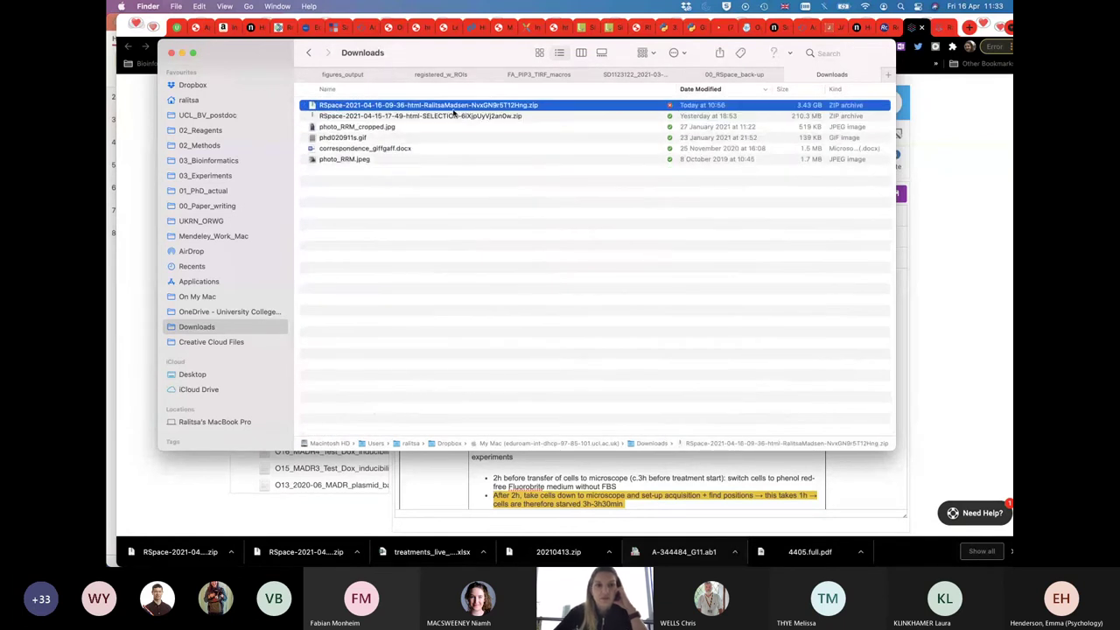
{"action": "left_click", "coordinate": [376, 118]}
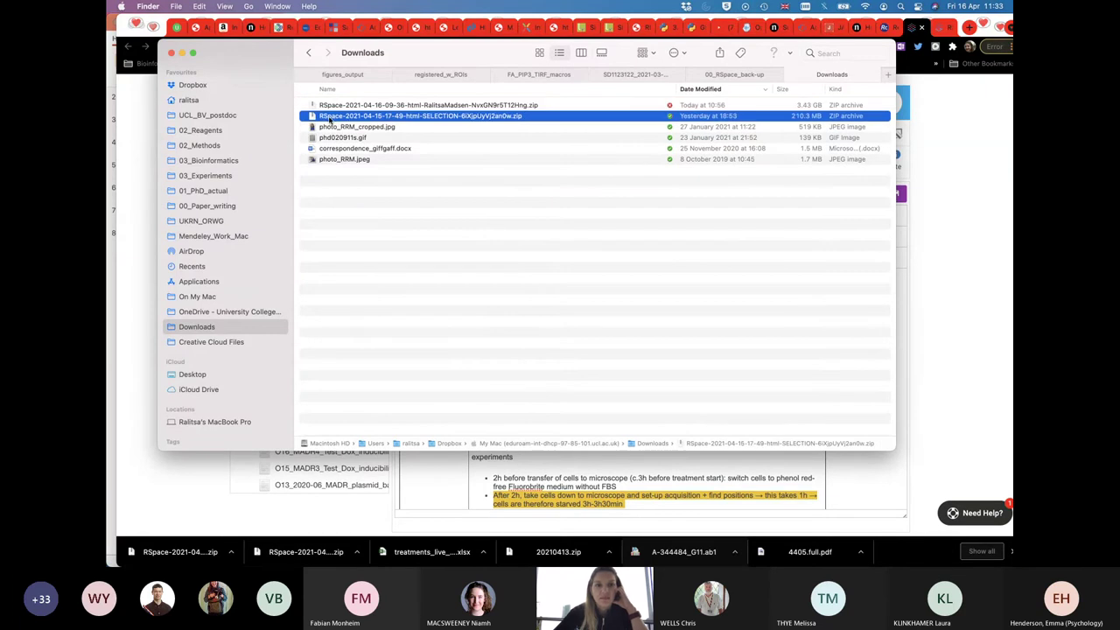
{"action": "double_click", "coordinate": [335, 120]}
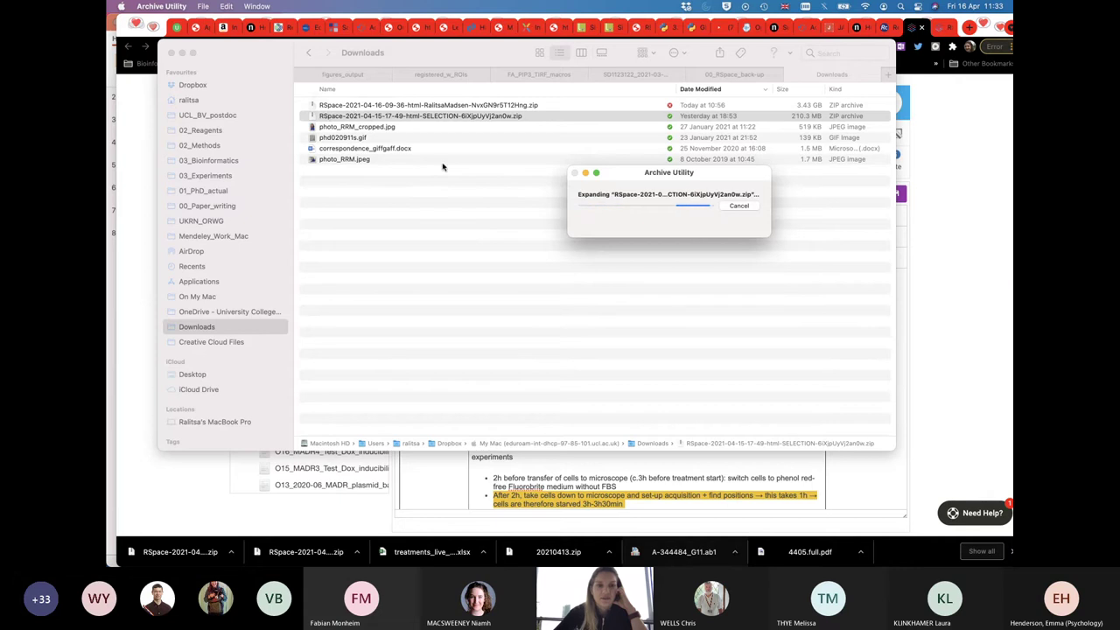
{"action": "left_click", "coordinate": [304, 127]}
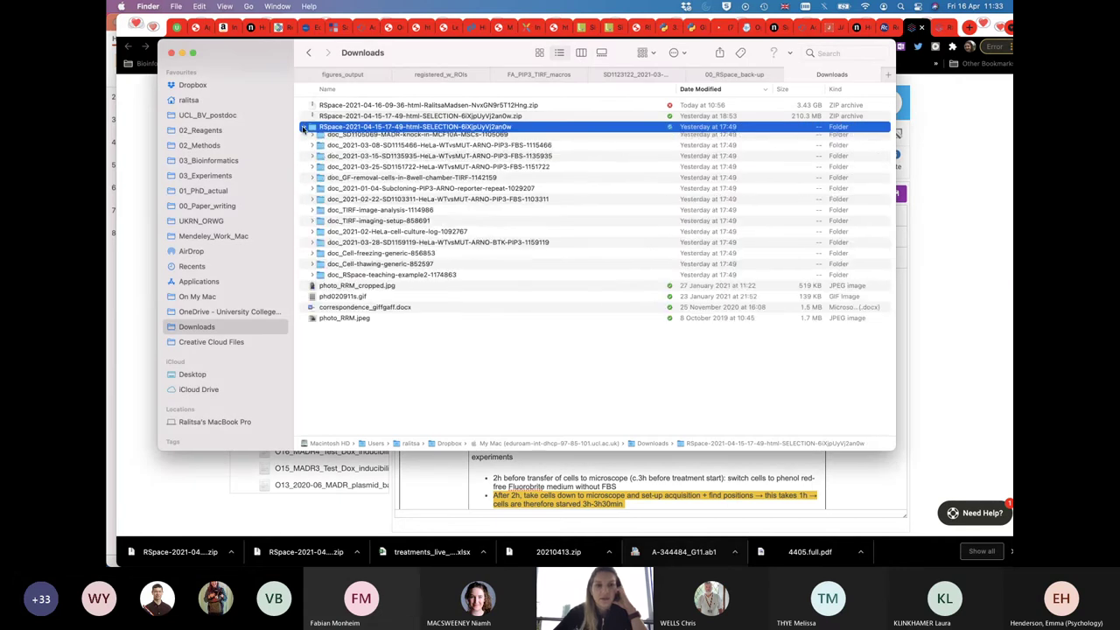
{"action": "scroll", "coordinate": [449, 271], "scroll_direction": "up", "scroll_amount": 1}
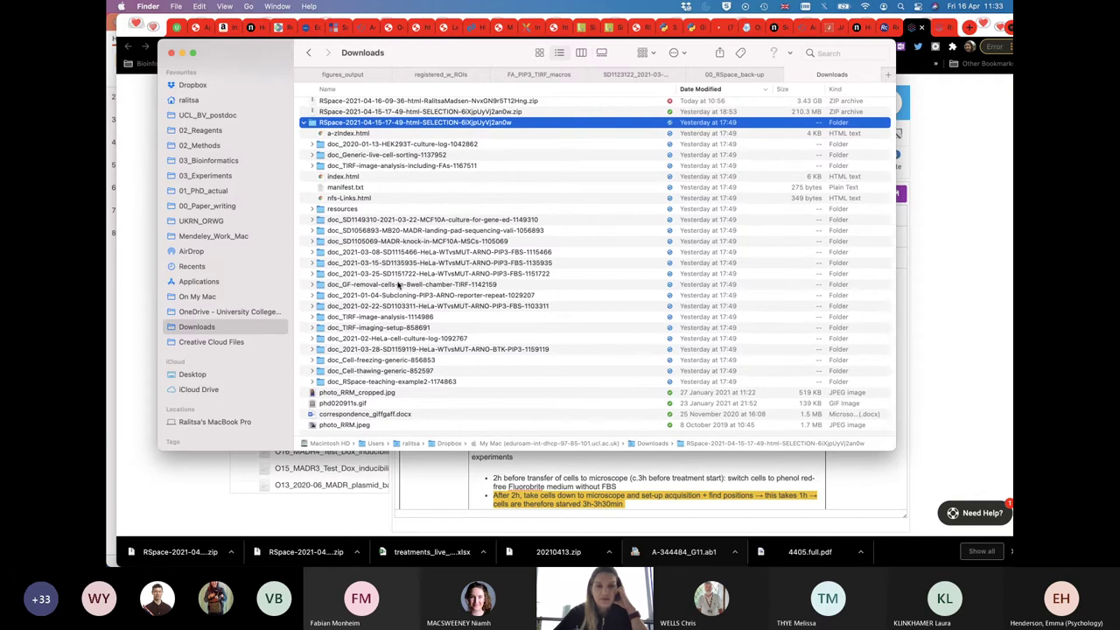
Look through the exported documents and the files inside the doc_RSpace-teaching-example2-1174863 folder
{"action": "left_click", "coordinate": [313, 381]}
{"action": "scroll", "coordinate": [393, 385], "scroll_direction": "down", "scroll_amount": 3}
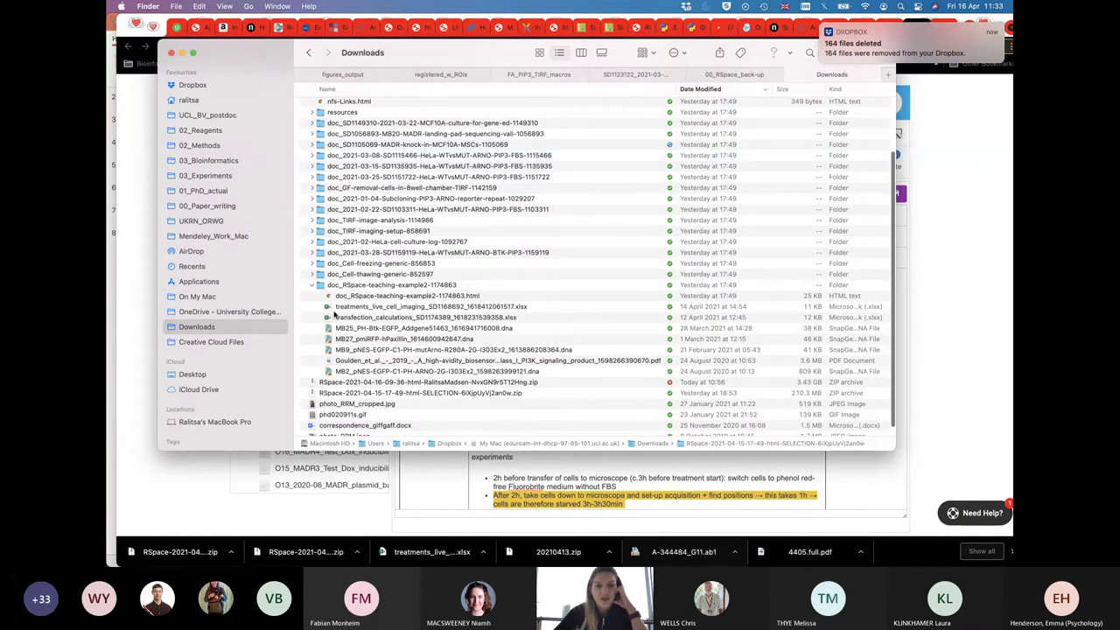
{"action": "left_click", "coordinate": [312, 285]}
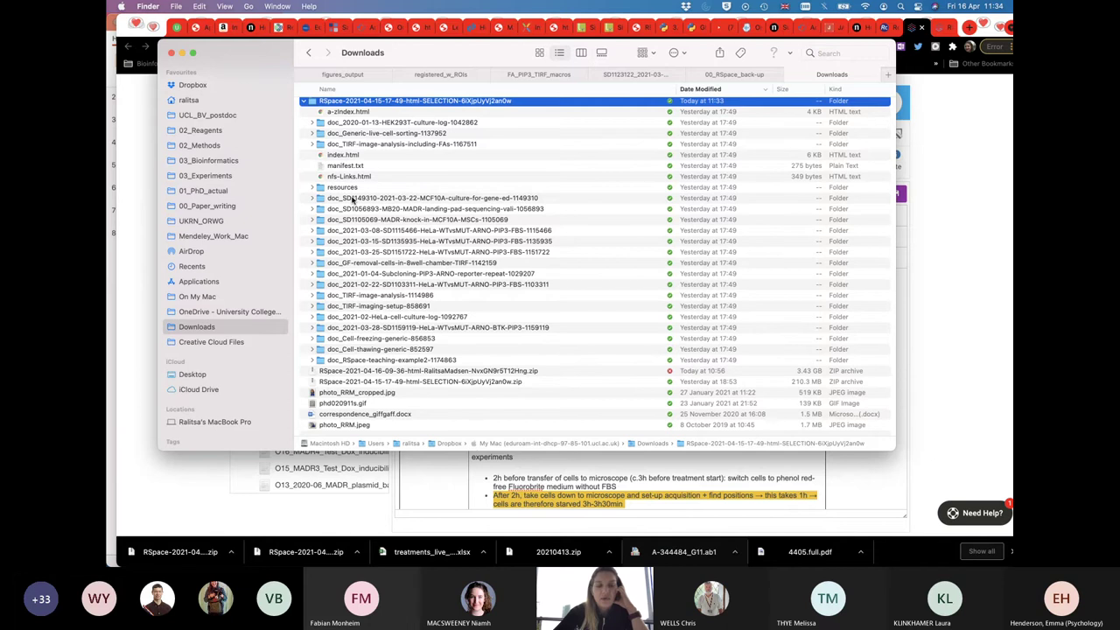
{"action": "left_click", "coordinate": [313, 360]}
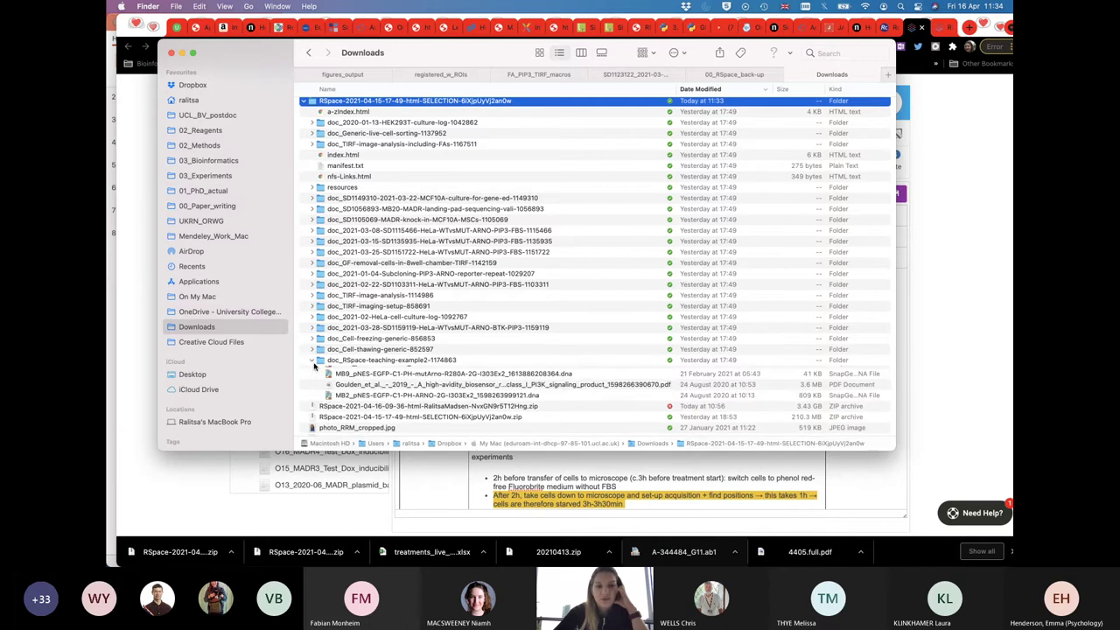
{"action": "scroll", "coordinate": [358, 376], "scroll_direction": "down", "scroll_amount": 2}
Open doc_RSpace-teaching-example2-1174863.html in the browser and examine the exported entry from its aim to the transfection section
{"action": "double_click", "coordinate": [350, 320]}
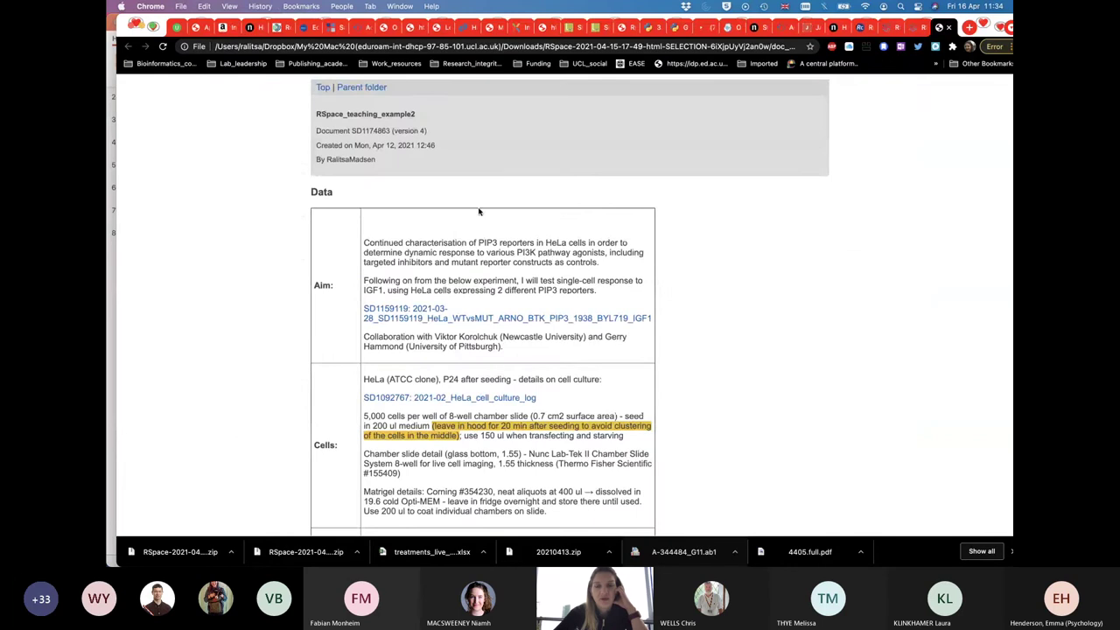
{"action": "scroll", "coordinate": [480, 212], "scroll_direction": "down", "scroll_amount": 10}
{"action": "scroll", "coordinate": [478, 213], "scroll_direction": "down", "scroll_amount": 15}
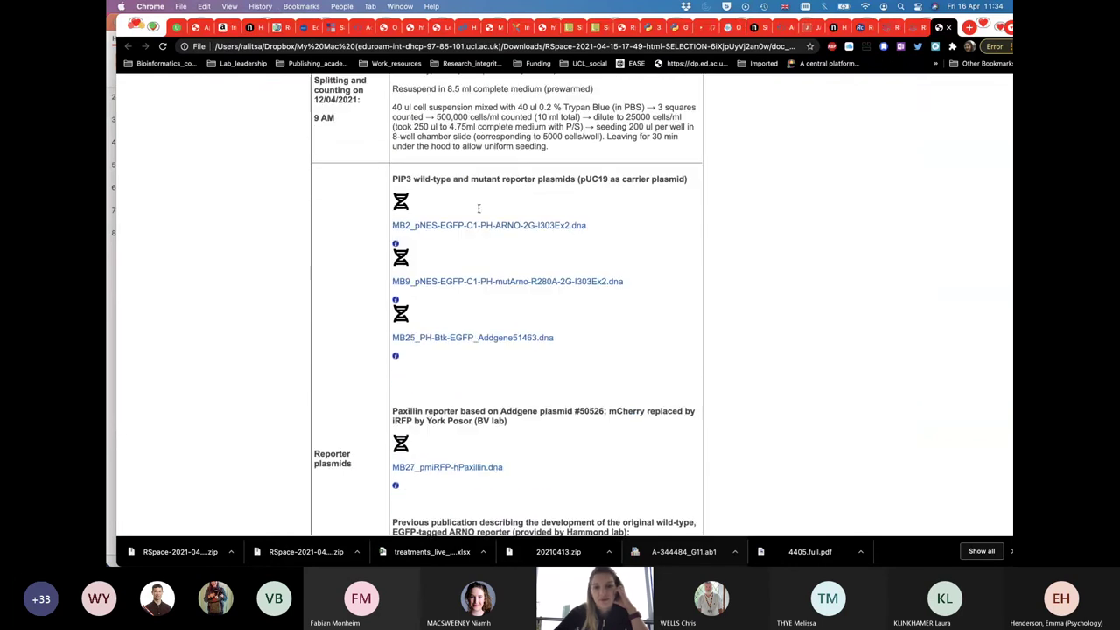
{"action": "scroll", "coordinate": [478, 213], "scroll_direction": "down", "scroll_amount": 10}
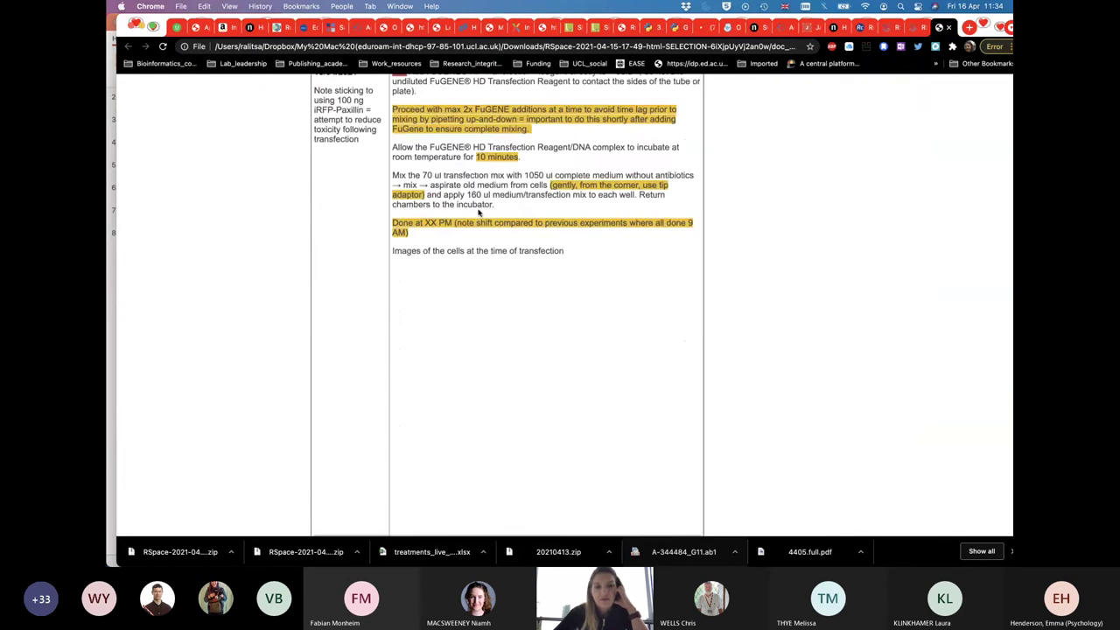
{"action": "scroll", "coordinate": [478, 212], "scroll_direction": "up", "scroll_amount": 20}
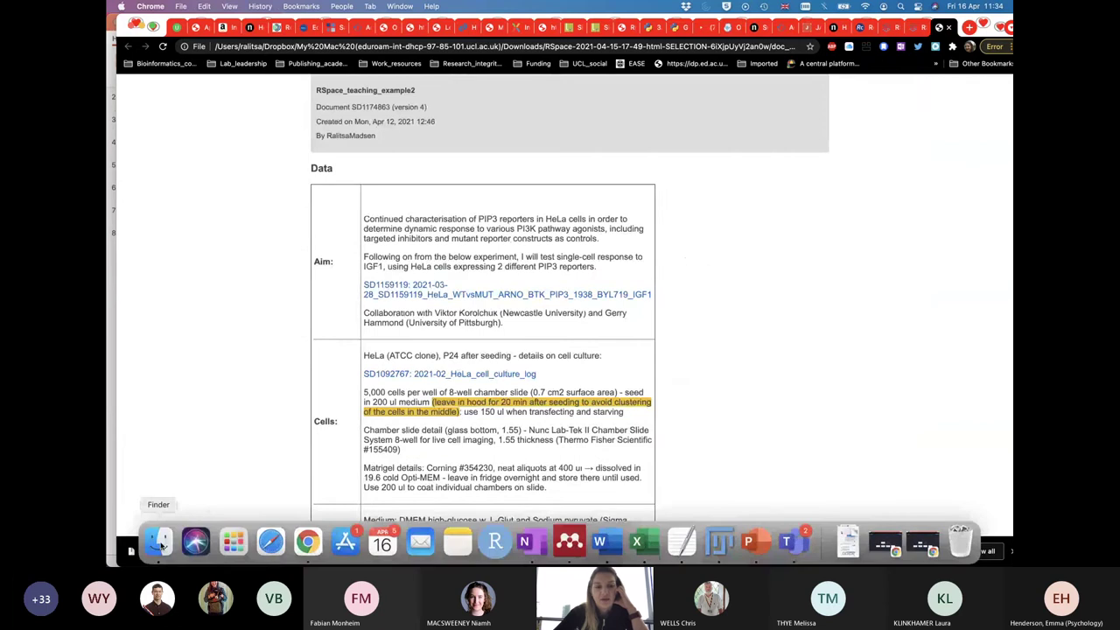
{"action": "left_click", "coordinate": [159, 541]}
{"action": "left_click", "coordinate": [311, 308]}
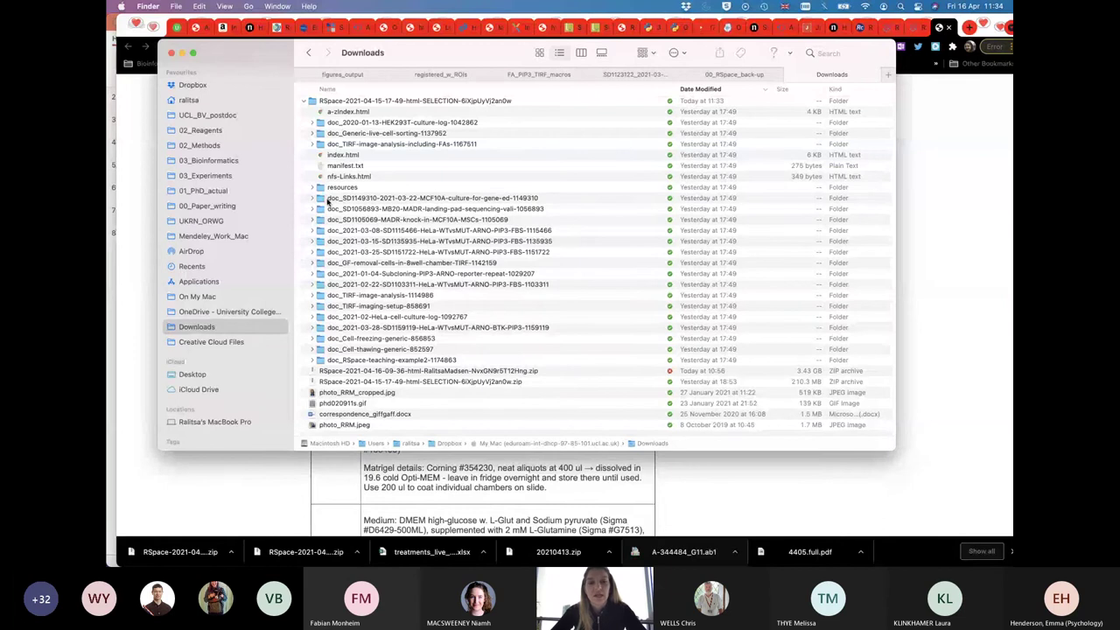
{"action": "left_click", "coordinate": [305, 101]}
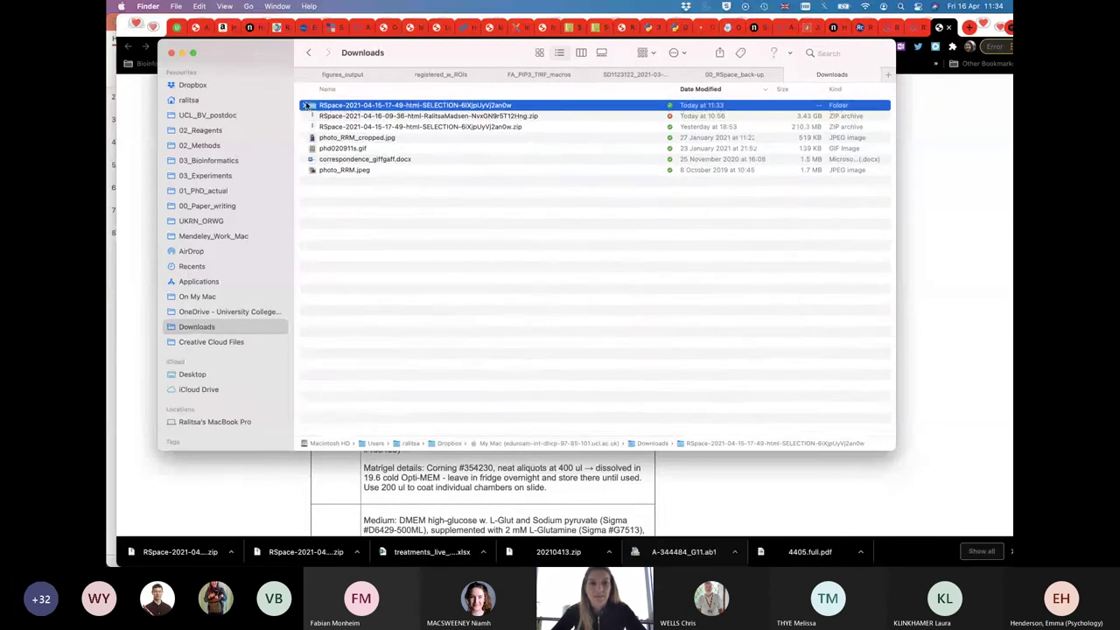
{"action": "key", "text": "super+BackSpace"}
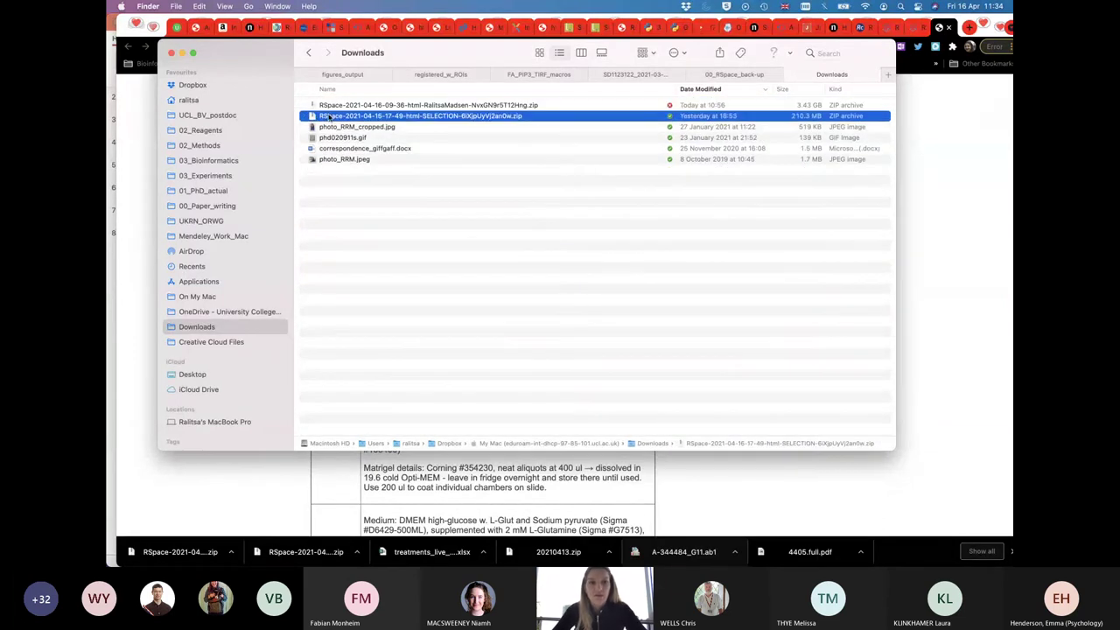
Switch to Chrome and leave the RSpace_teaching_example2 entry for the RSpace workspace
{"action": "key", "text": "super+Tab"}
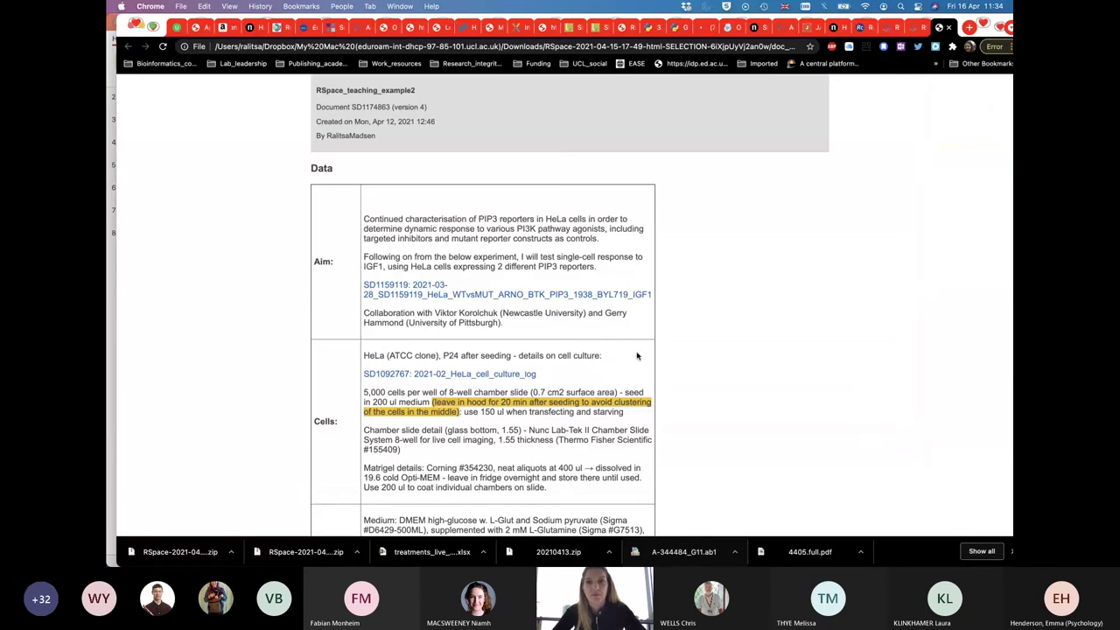
{"action": "left_click", "coordinate": [916, 27]}
{"action": "left_click", "coordinate": [891, 26]}
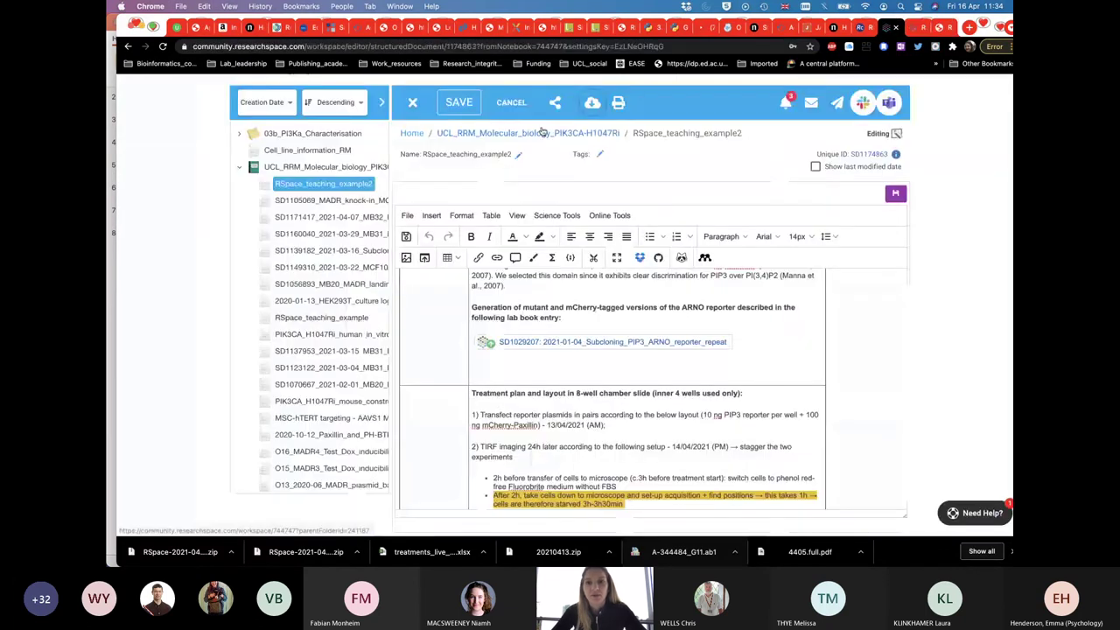
{"action": "left_click", "coordinate": [651, 112]}
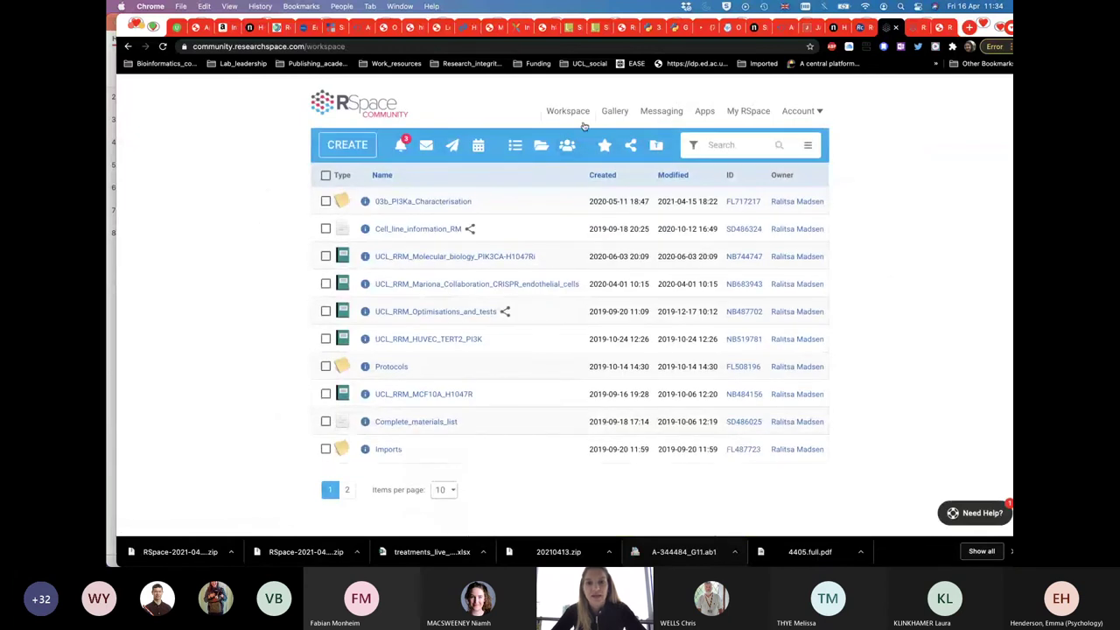
Open the Export - Import page of My RSpace and highlight the Export All heading
{"action": "left_click", "coordinate": [748, 112]}
{"action": "mouse_move", "coordinate": [817, 164]}
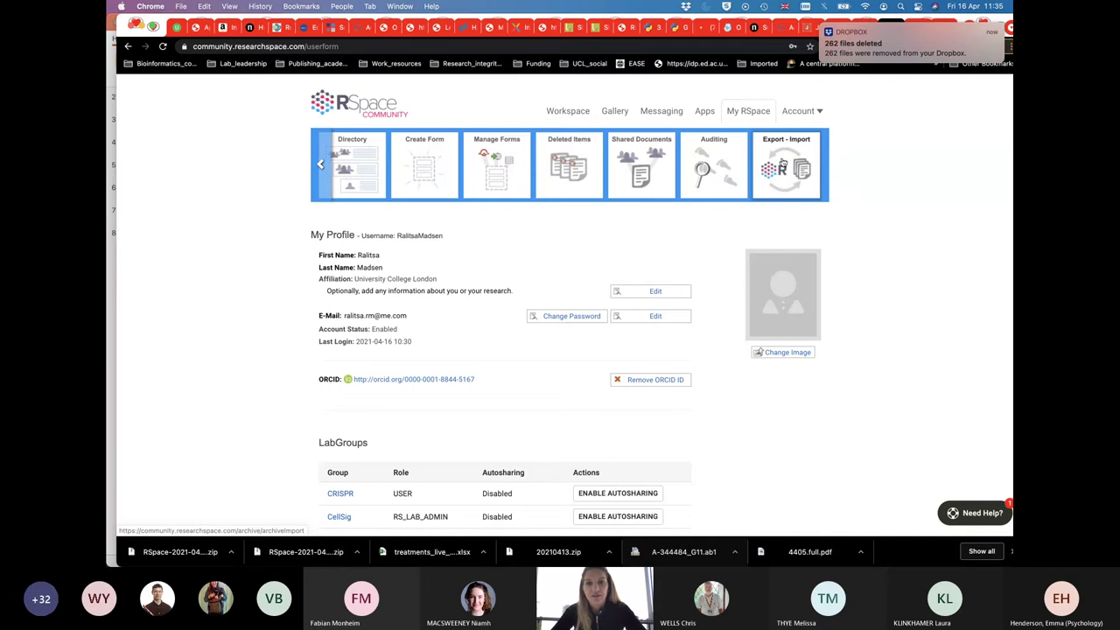
{"action": "left_click", "coordinate": [782, 166]}
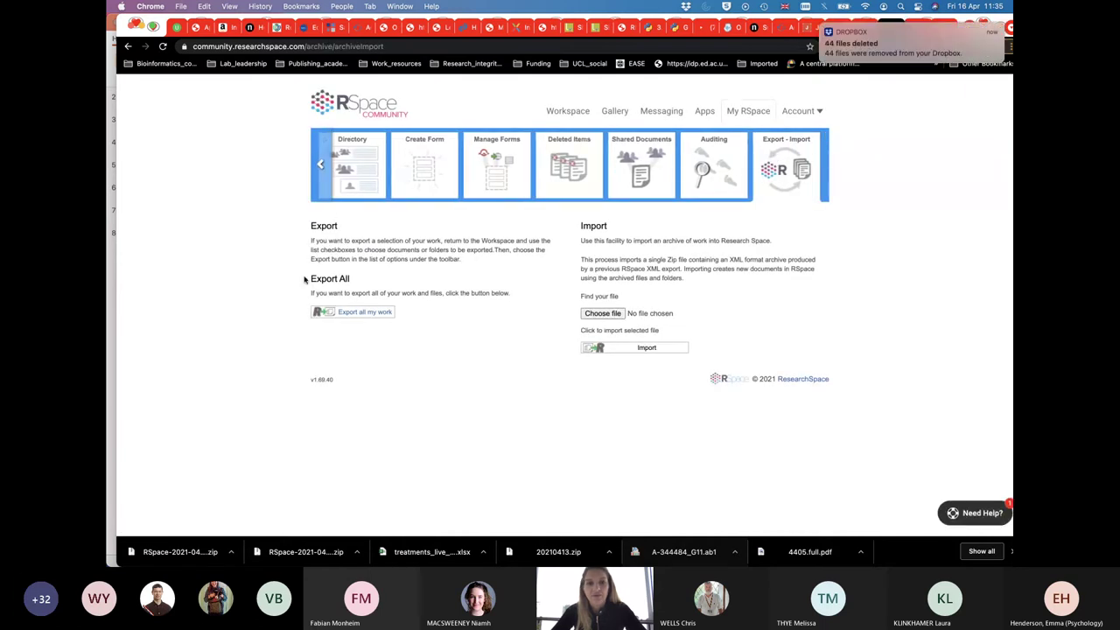
{"action": "left_click_drag", "start_coordinate": [305, 278], "coordinate": [362, 283]}
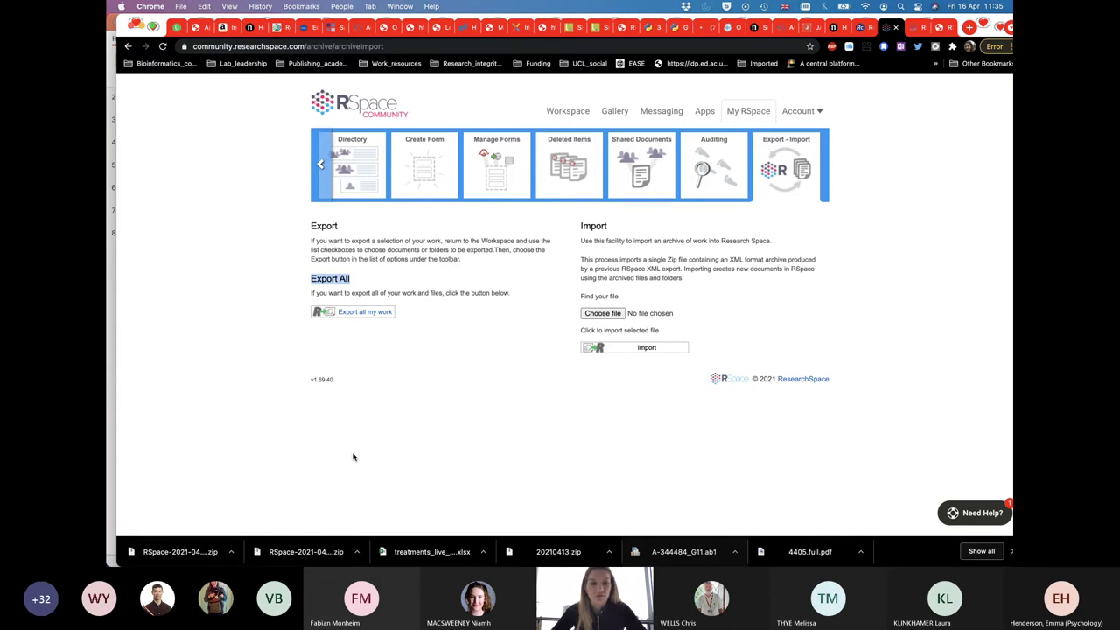
Switch to Finder, find the RSpace-2021-04-16 full export in Downloads, and open 00_RSpace_back-up within UCL_BV_postdoc with a widened folder column
{"action": "left_click", "coordinate": [158, 542]}
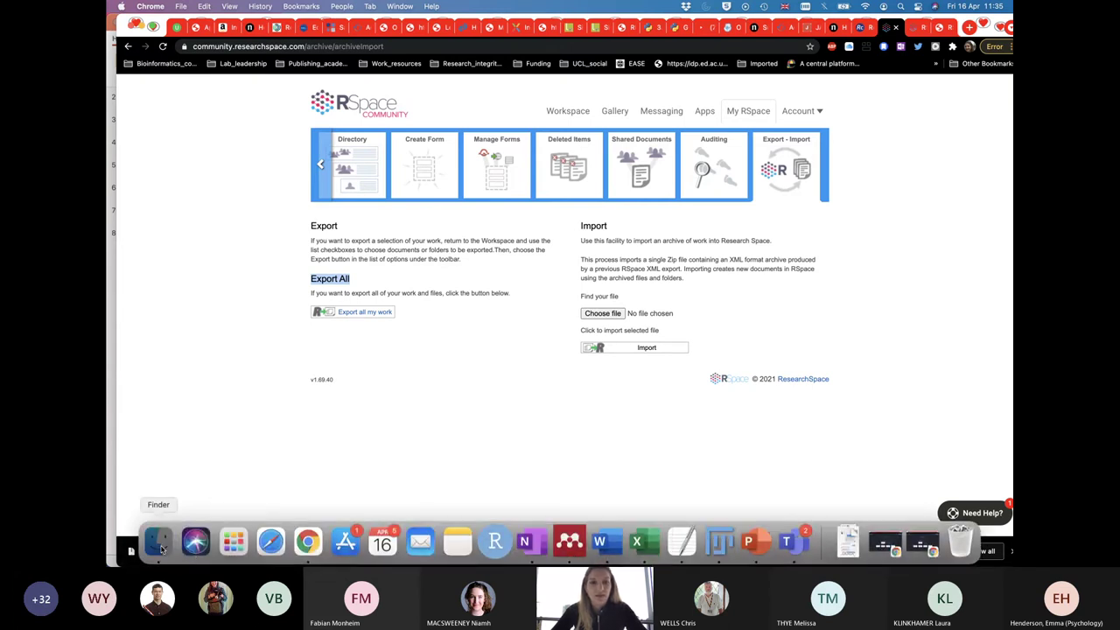
{"action": "left_click", "coordinate": [426, 105]}
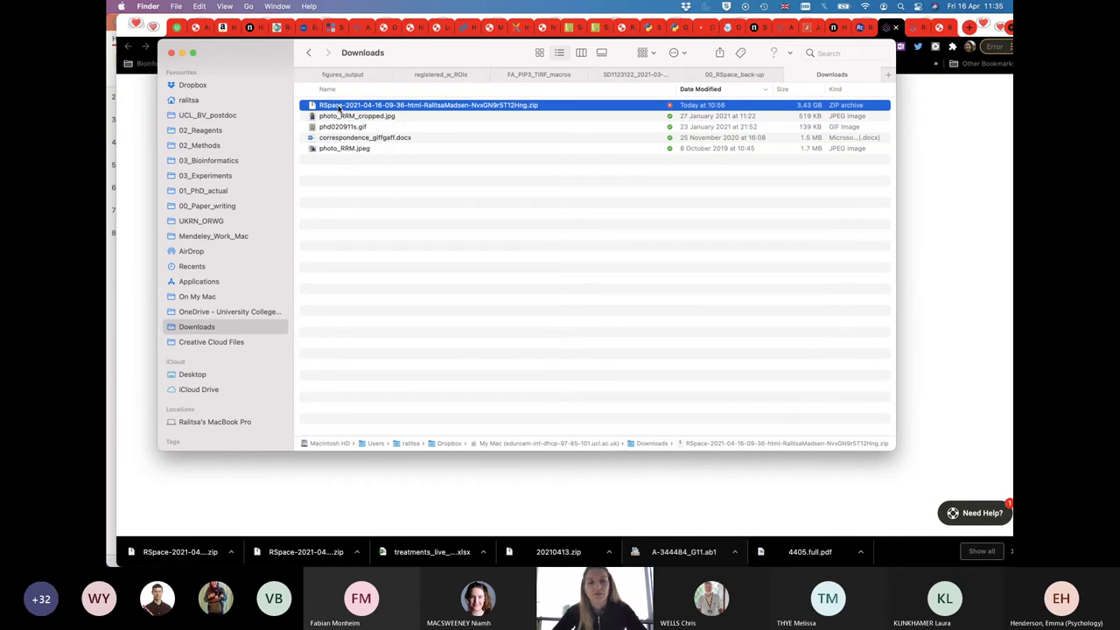
{"action": "left_click", "coordinate": [206, 115]}
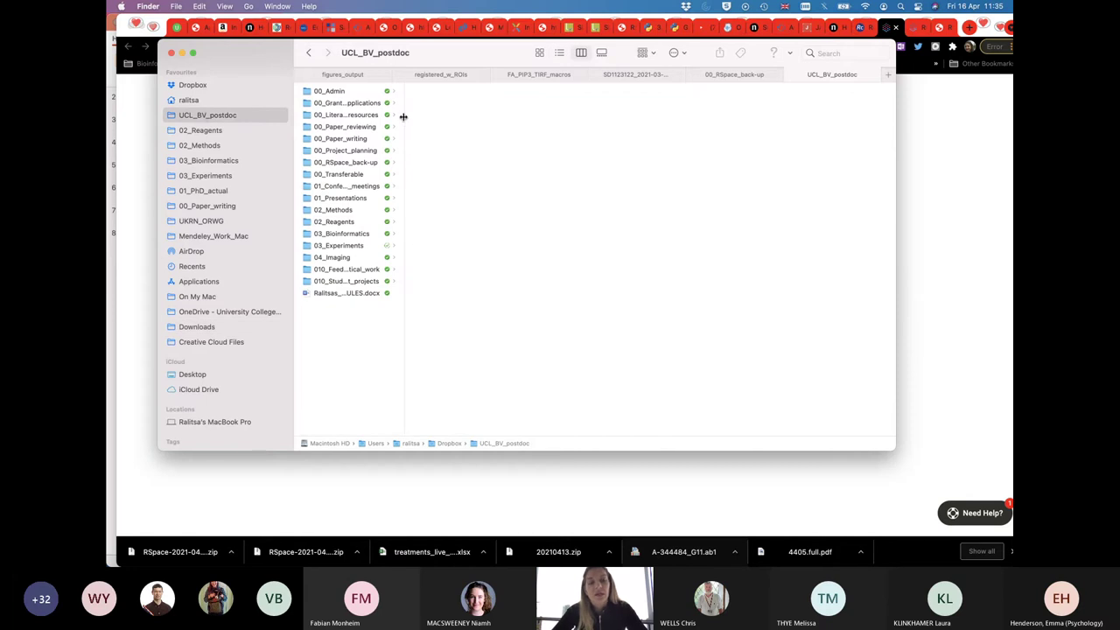
{"action": "left_click_drag", "start_coordinate": [402, 119], "coordinate": [471, 116]}
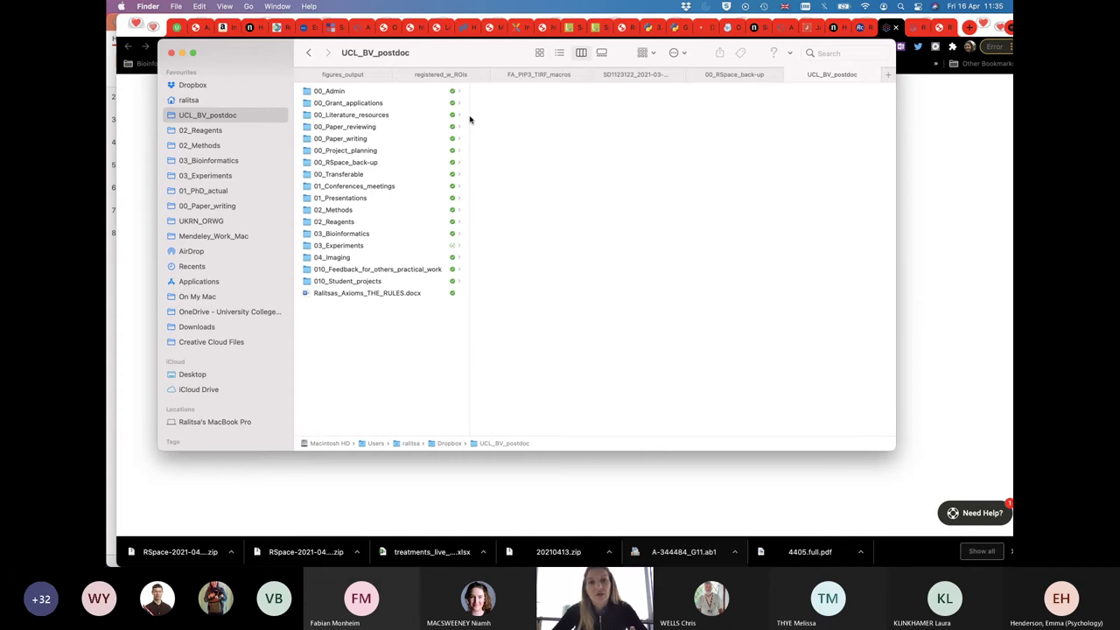
{"action": "left_click", "coordinate": [338, 163]}
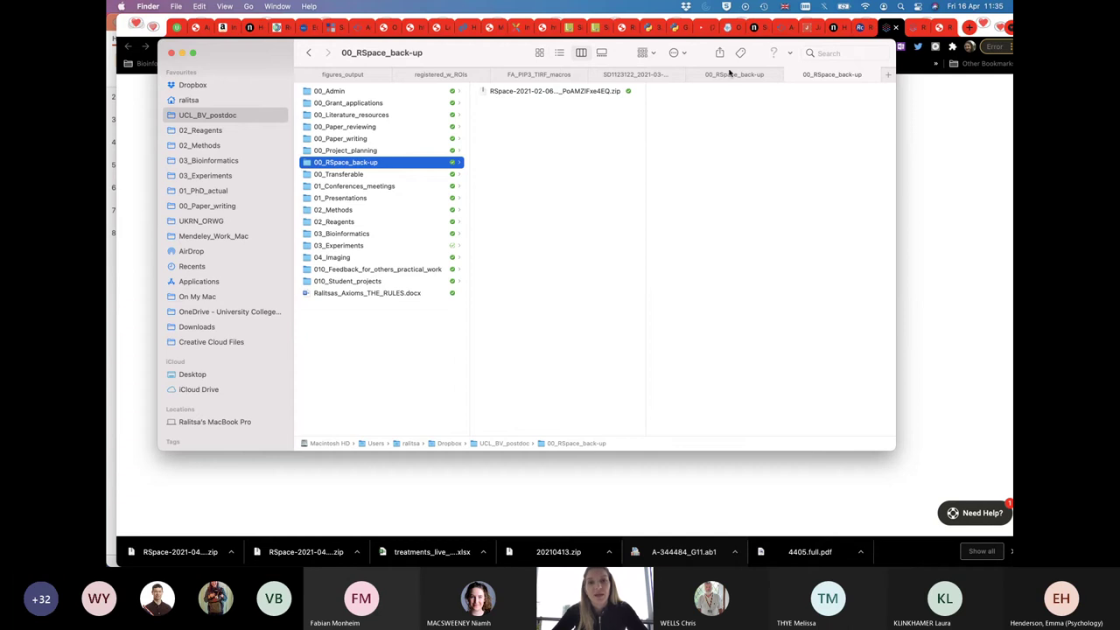
{"action": "left_click", "coordinate": [768, 77]}
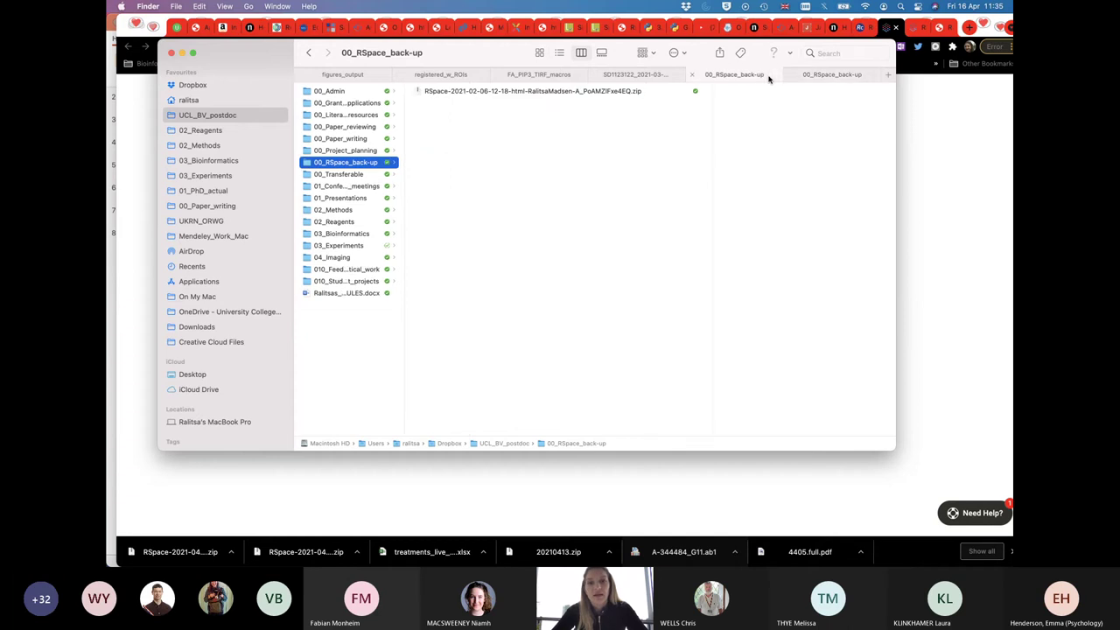
{"action": "left_click", "coordinate": [790, 75]}
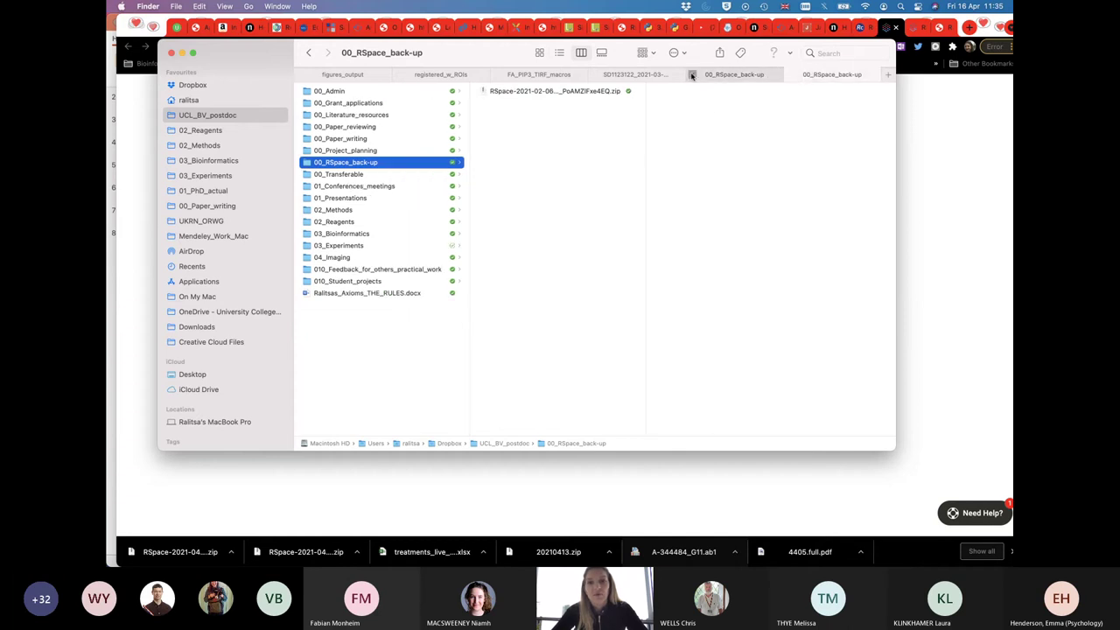
{"action": "left_click", "coordinate": [888, 74]}
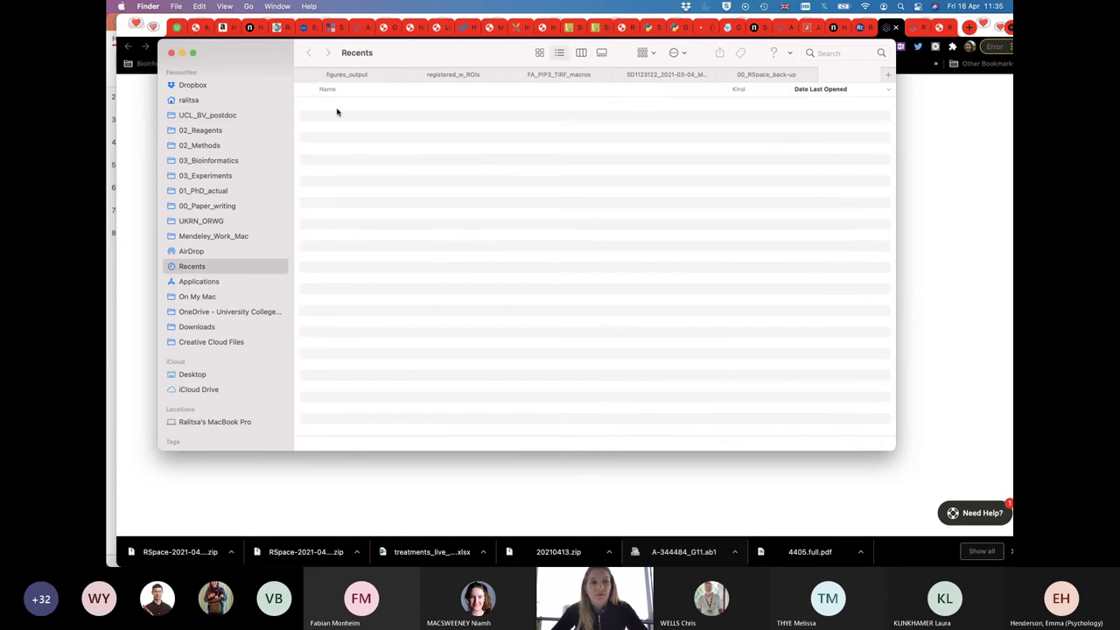
{"action": "left_click", "coordinate": [197, 327]}
{"action": "left_click_drag", "start_coordinate": [333, 111], "coordinate": [503, 131]}
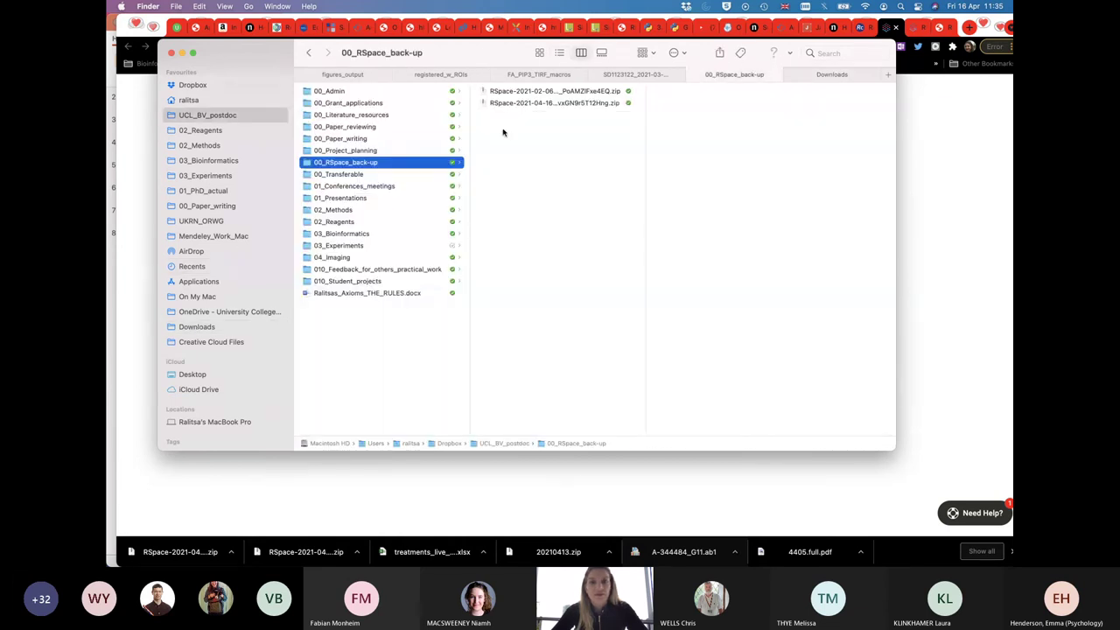
{"action": "left_click", "coordinate": [512, 92]}
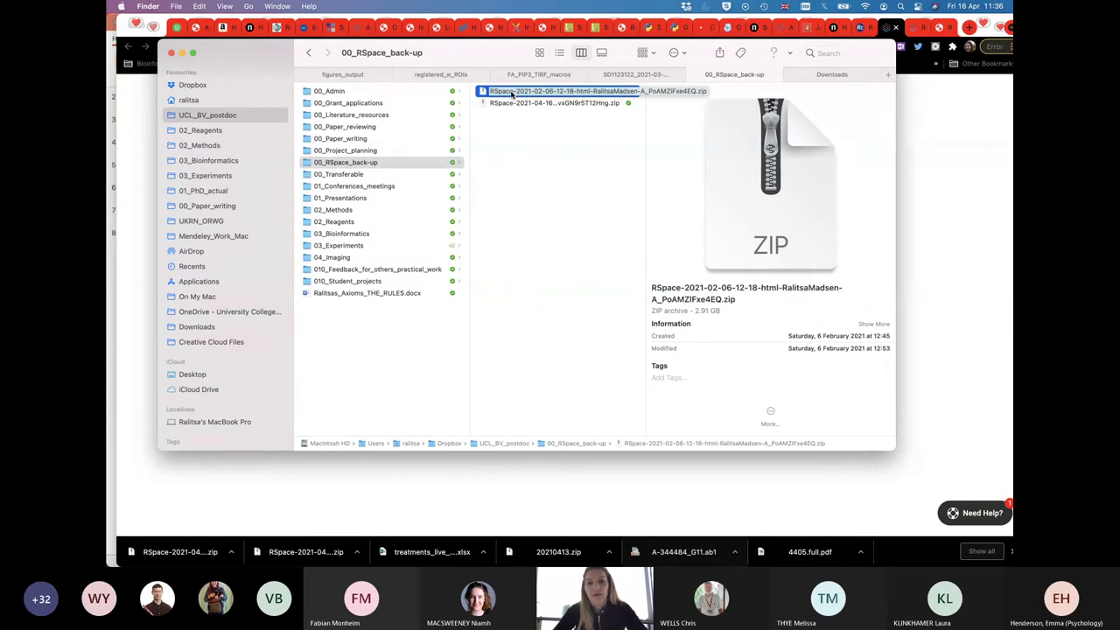
{"action": "key", "text": "super+BackSpace"}
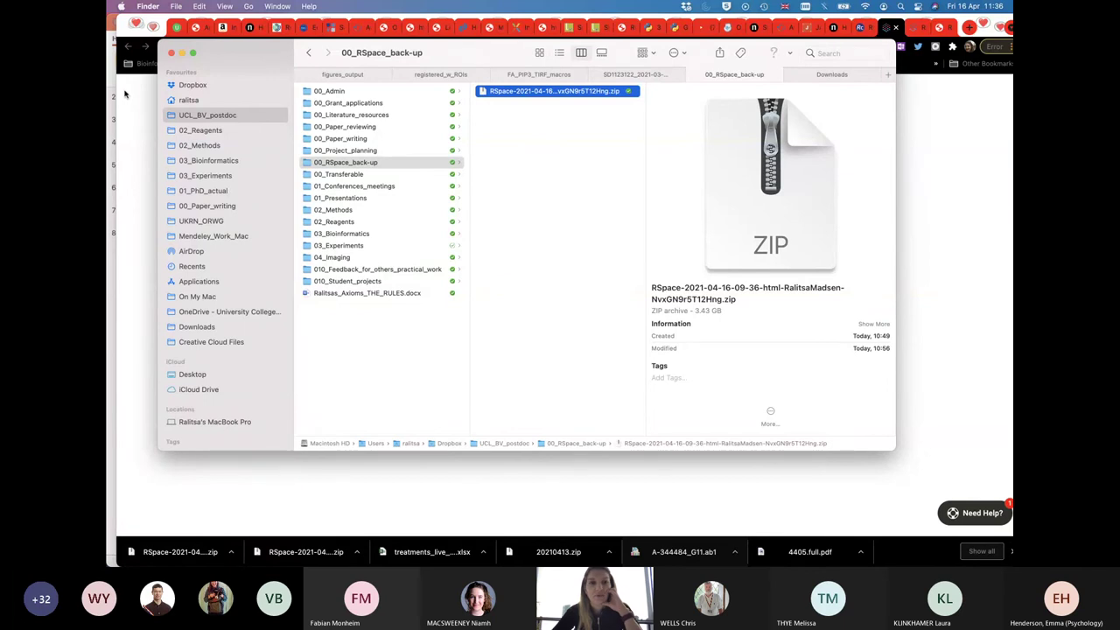
{"action": "left_click", "coordinate": [125, 94]}
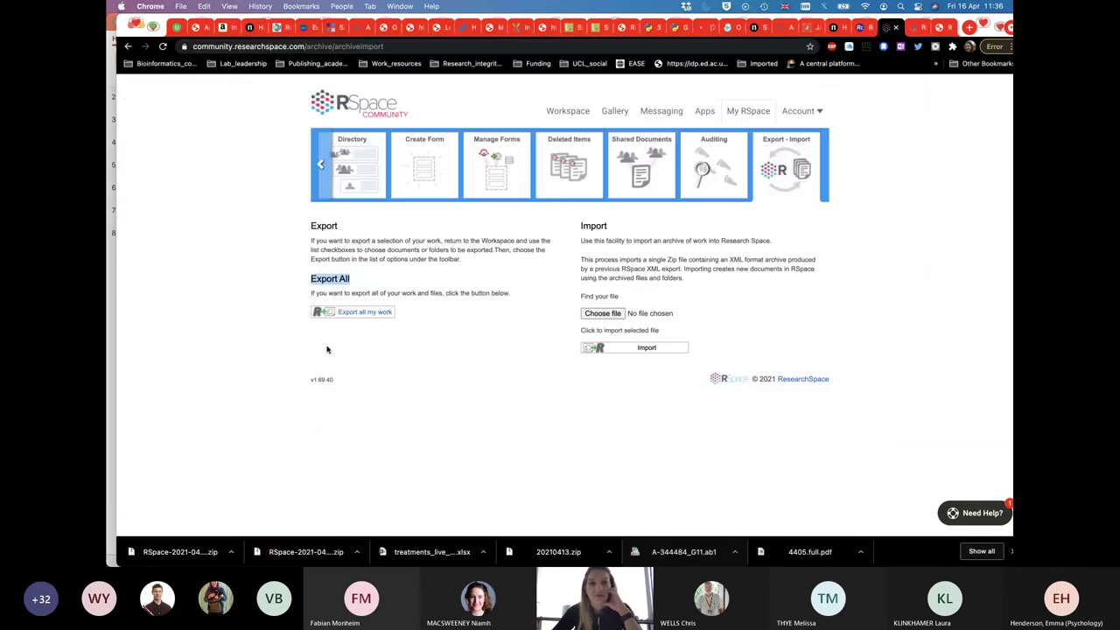
Return to the Workspace and open the RSpace_teaching_example entry in the UCL_RRM_Molecular_biology_PIK3CA-H1047Ri notebook
{"action": "left_click", "coordinate": [563, 111]}
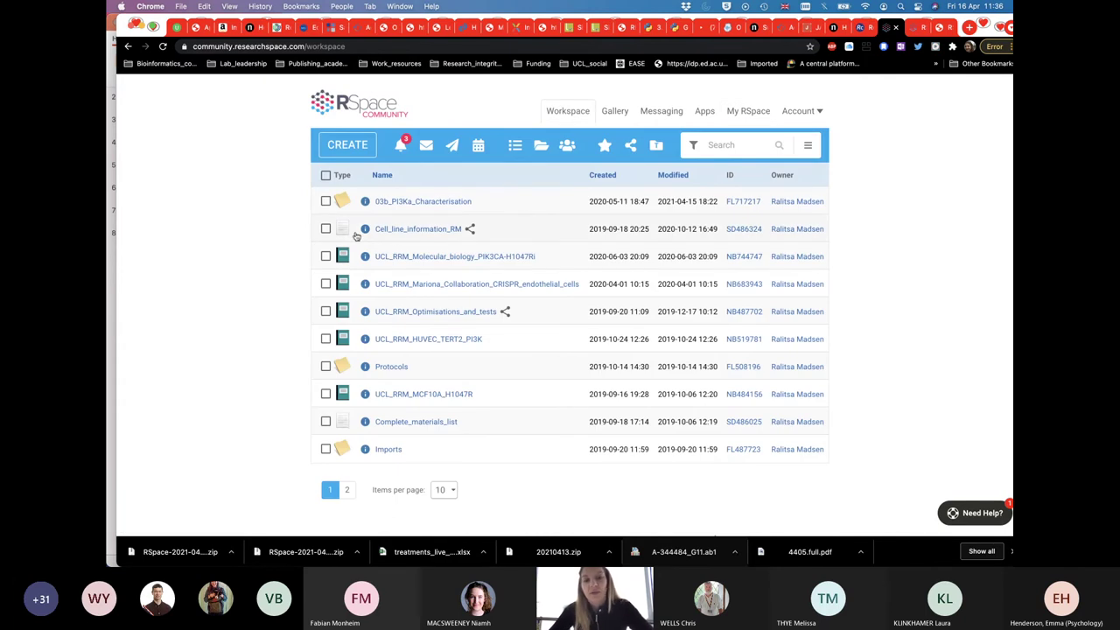
{"action": "left_click", "coordinate": [393, 257]}
{"action": "left_click", "coordinate": [354, 145]}
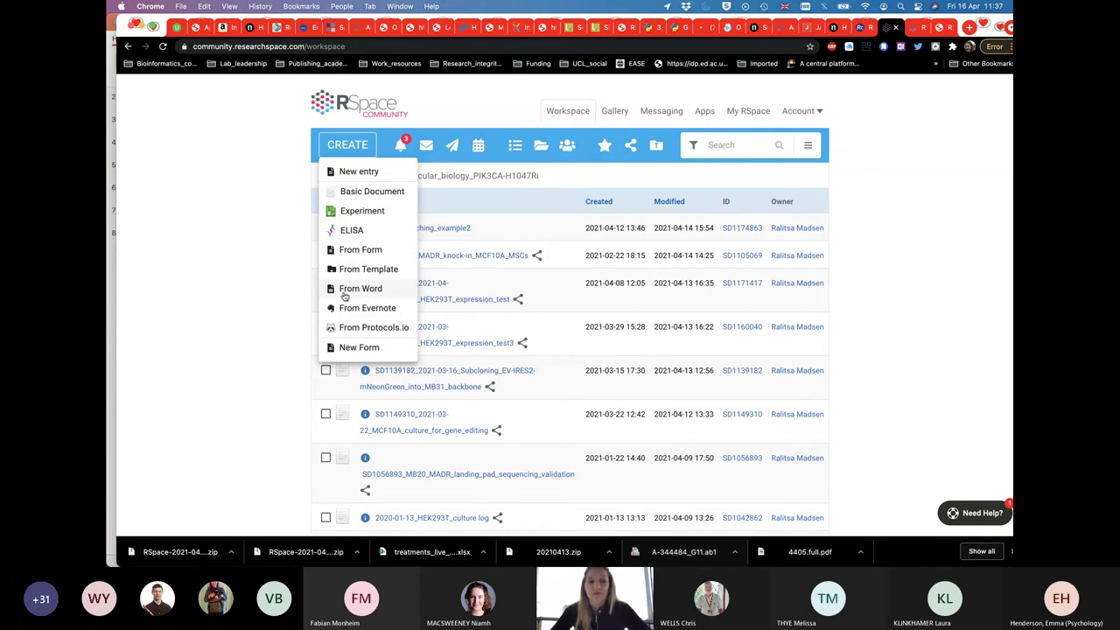
{"action": "left_click", "coordinate": [347, 144]}
{"action": "scroll", "coordinate": [426, 257], "scroll_direction": "down", "scroll_amount": 3}
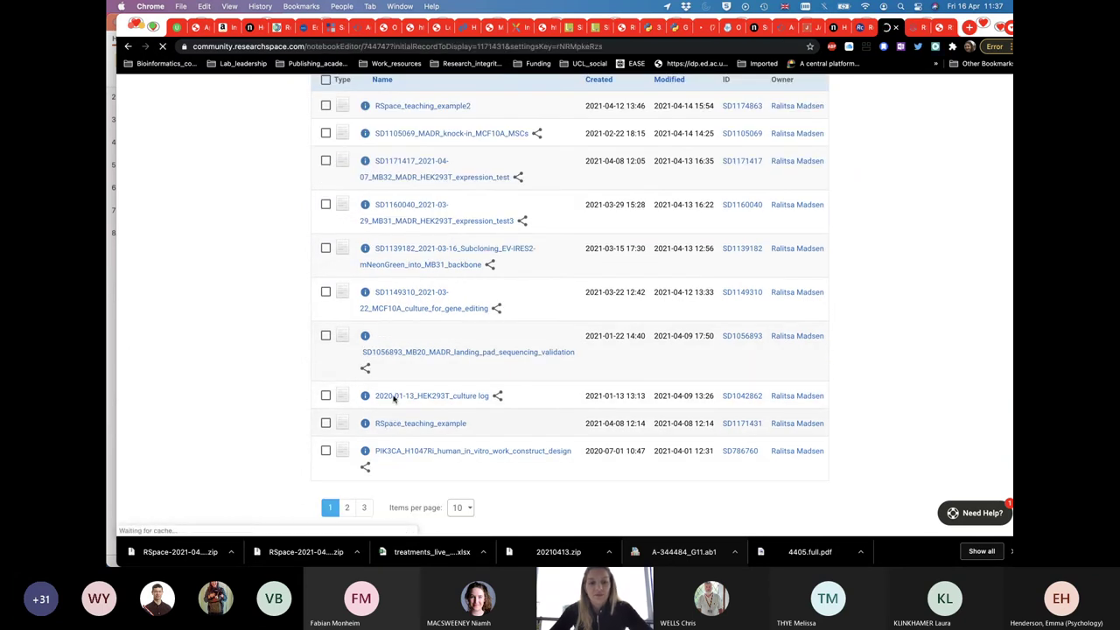
{"action": "left_click", "coordinate": [393, 425]}
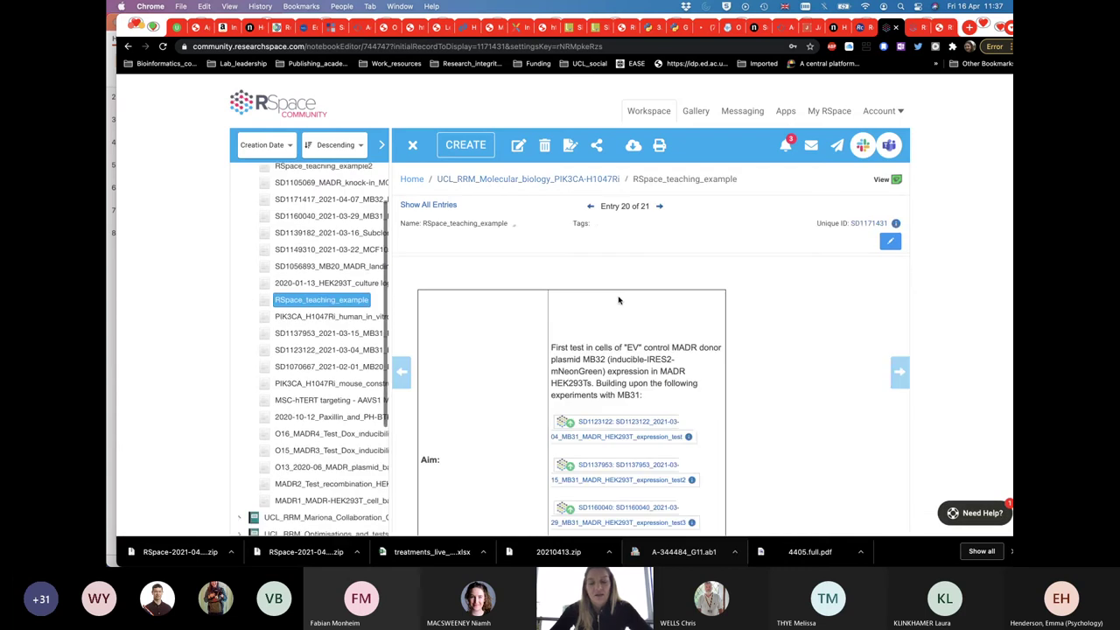
Open 2021-03-29_Seeding_protocol.docx from the Cells row in Word, switch it to editing and read through the protocol
{"action": "scroll", "coordinate": [620, 300], "scroll_direction": "down", "scroll_amount": 1}
{"action": "scroll", "coordinate": [620, 300], "scroll_direction": "down", "scroll_amount": 8}
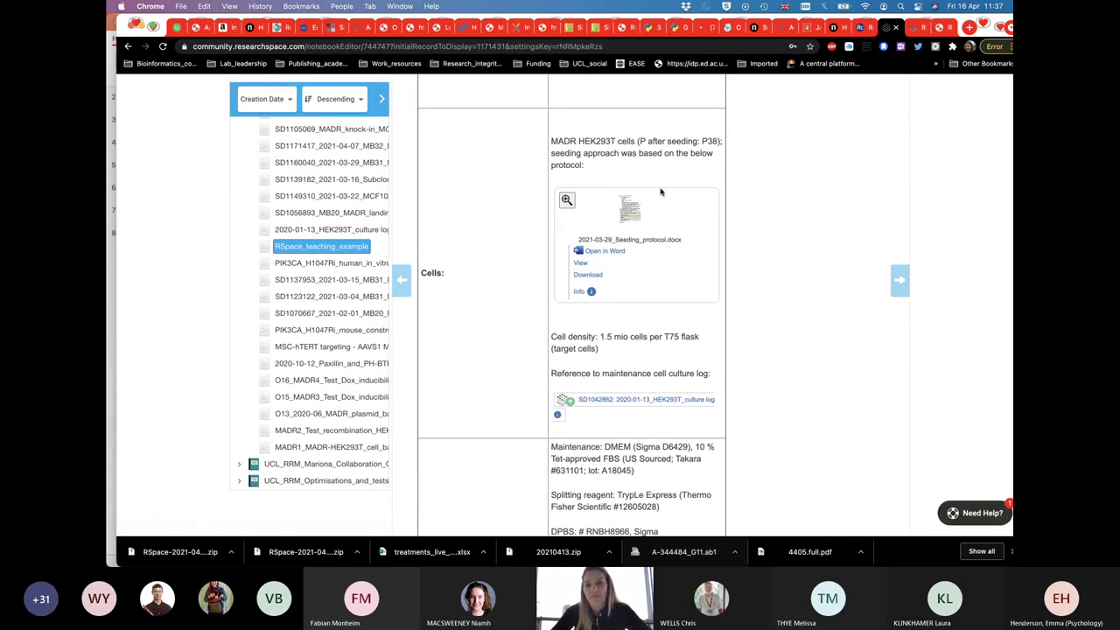
{"action": "left_click", "coordinate": [593, 254]}
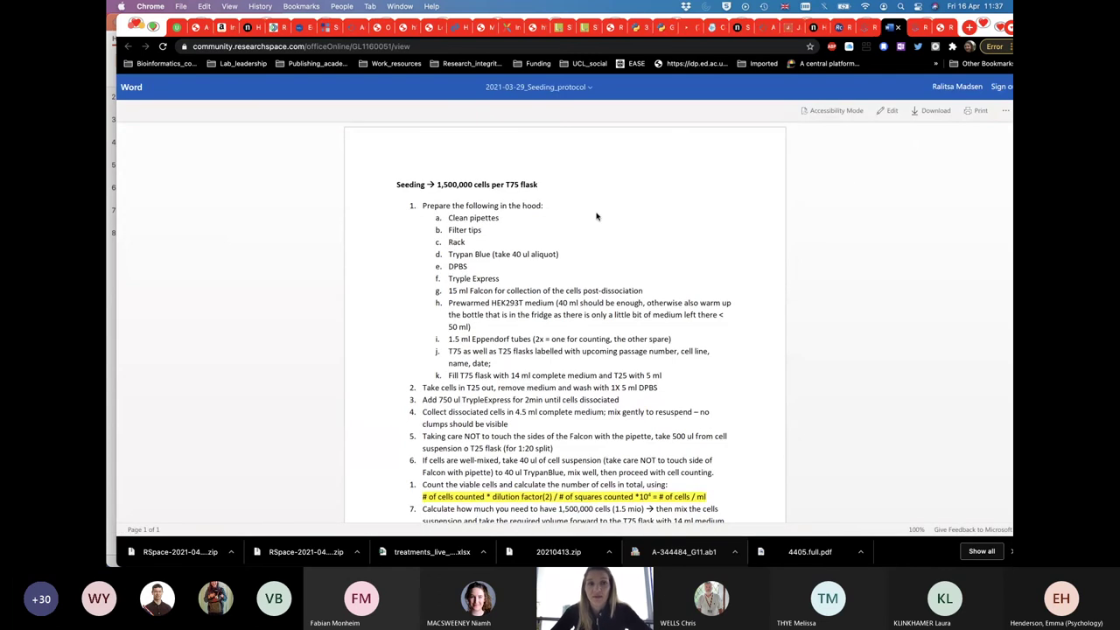
{"action": "left_click", "coordinate": [889, 112]}
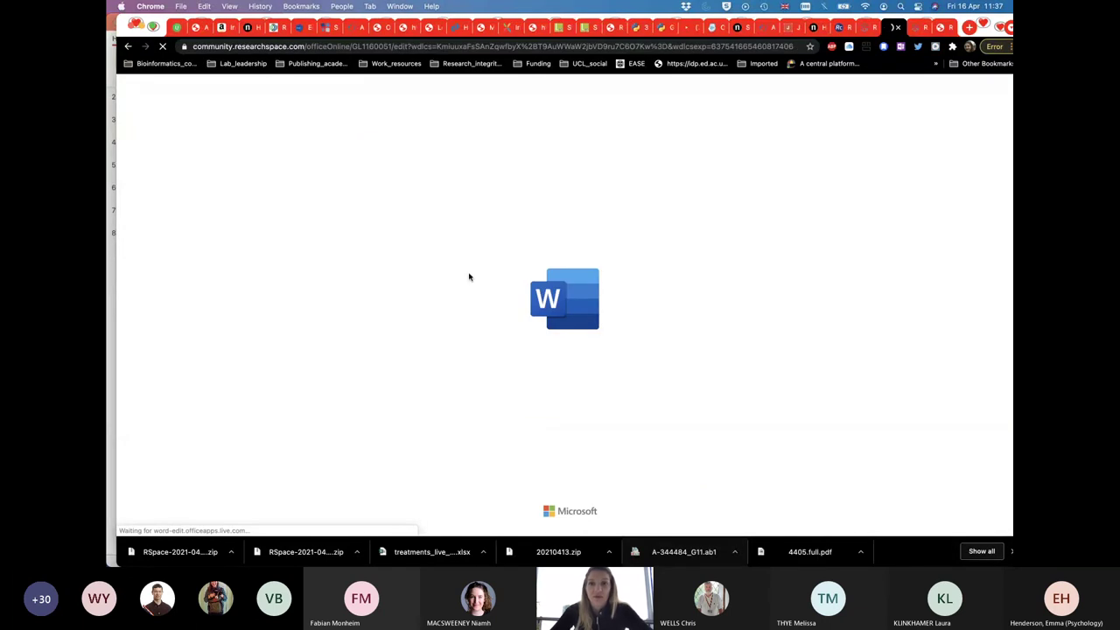
{"action": "scroll", "coordinate": [469, 278], "scroll_direction": "down", "scroll_amount": 5}
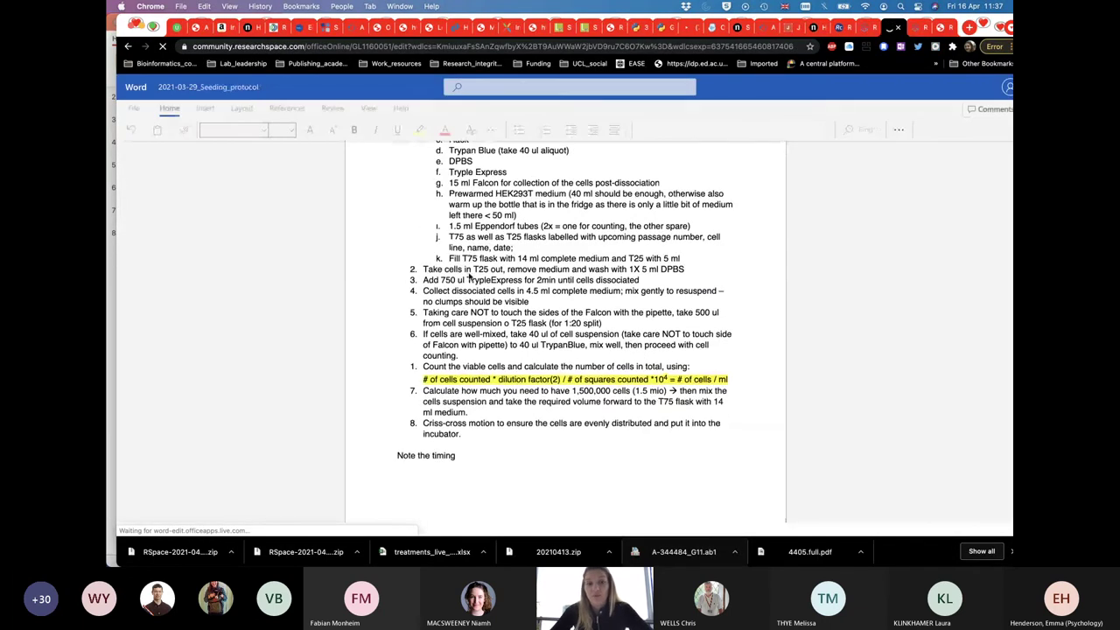
{"action": "scroll", "coordinate": [469, 277], "scroll_direction": "up", "scroll_amount": 4}
{"action": "scroll", "coordinate": [469, 278], "scroll_direction": "up", "scroll_amount": 1}
{"action": "scroll", "coordinate": [469, 277], "scroll_direction": "down", "scroll_amount": 5}
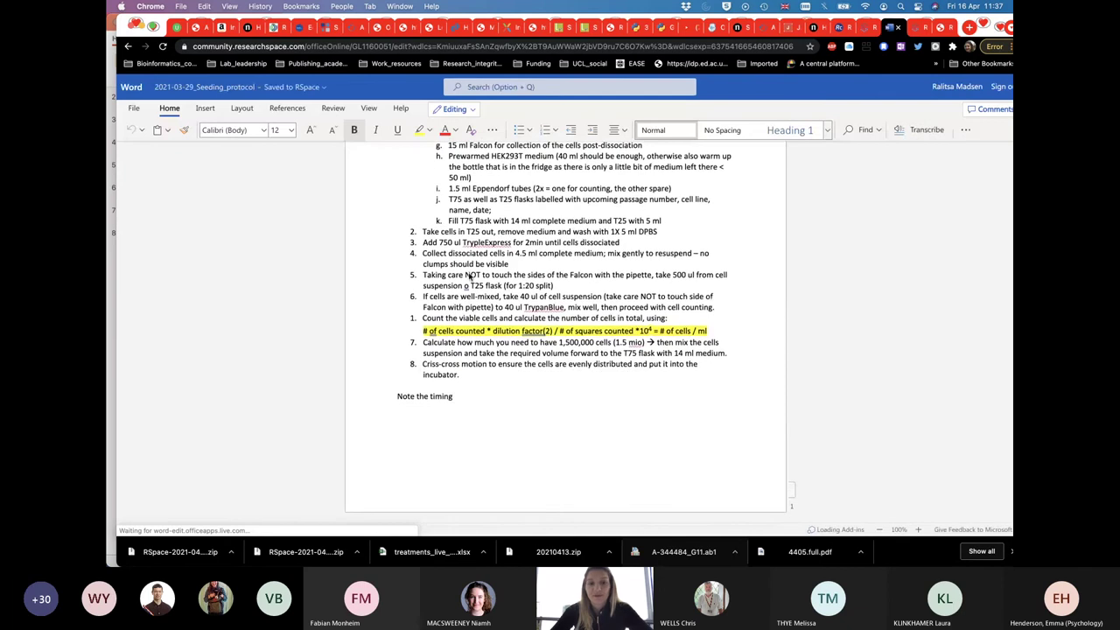
{"action": "scroll", "coordinate": [469, 277], "scroll_direction": "up", "scroll_amount": 5}
{"action": "scroll", "coordinate": [471, 280], "scroll_direction": "up", "scroll_amount": 1}
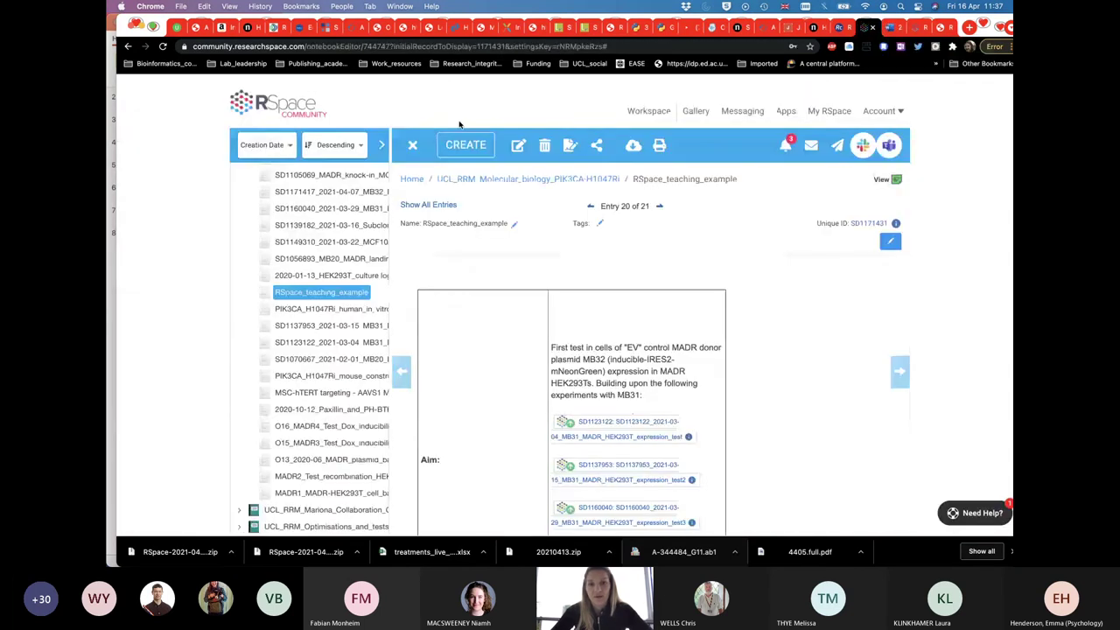
Put the RSpace_teaching_example entry into edit mode and make a duplicate of it with Save & Clone
{"action": "scroll", "coordinate": [471, 253], "scroll_direction": "down", "scroll_amount": 1}
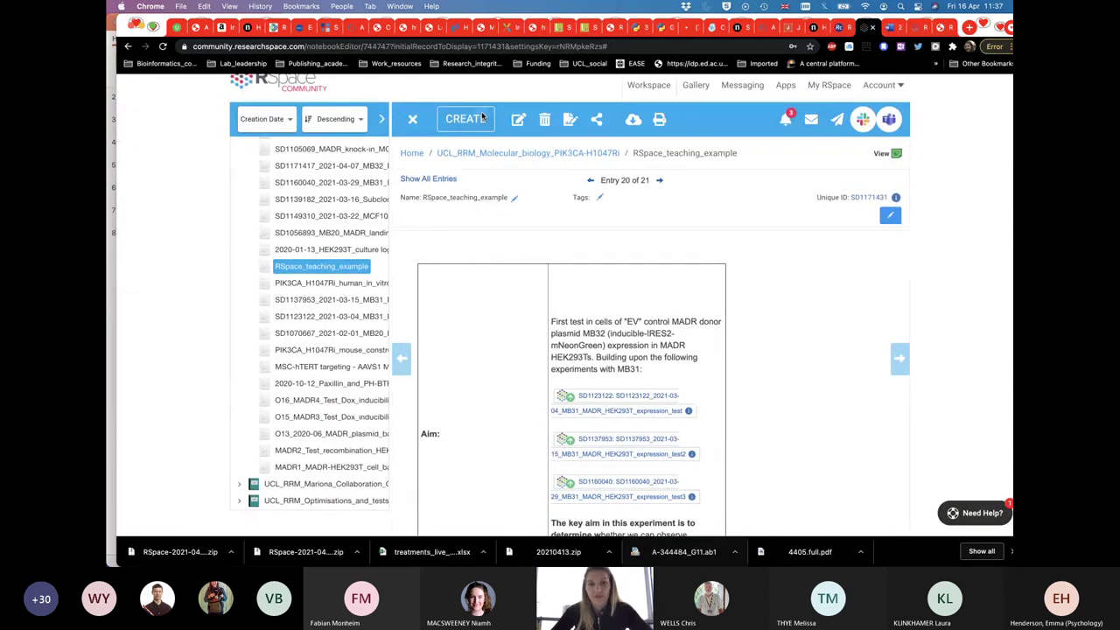
{"action": "left_click", "coordinate": [485, 118]}
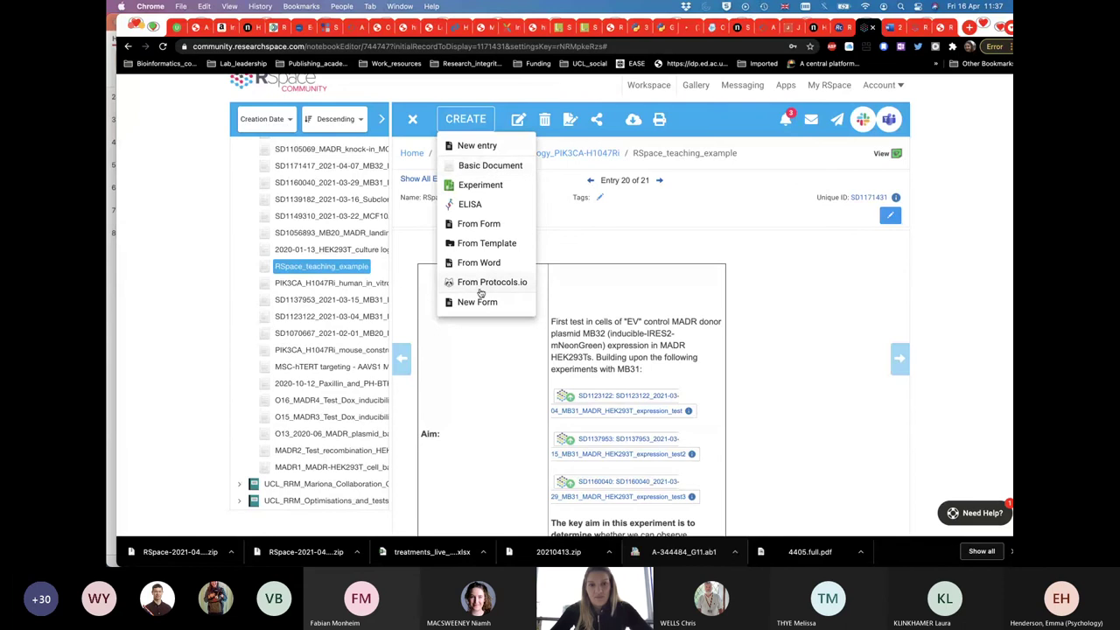
{"action": "left_click", "coordinate": [477, 119]}
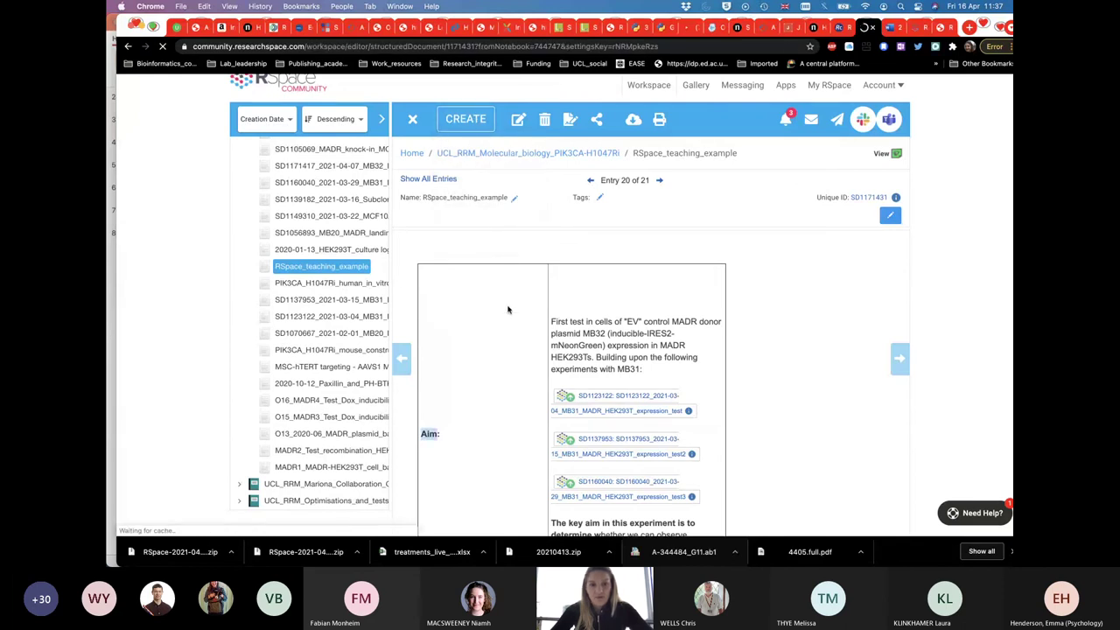
{"action": "mouse_move", "coordinate": [464, 151]}
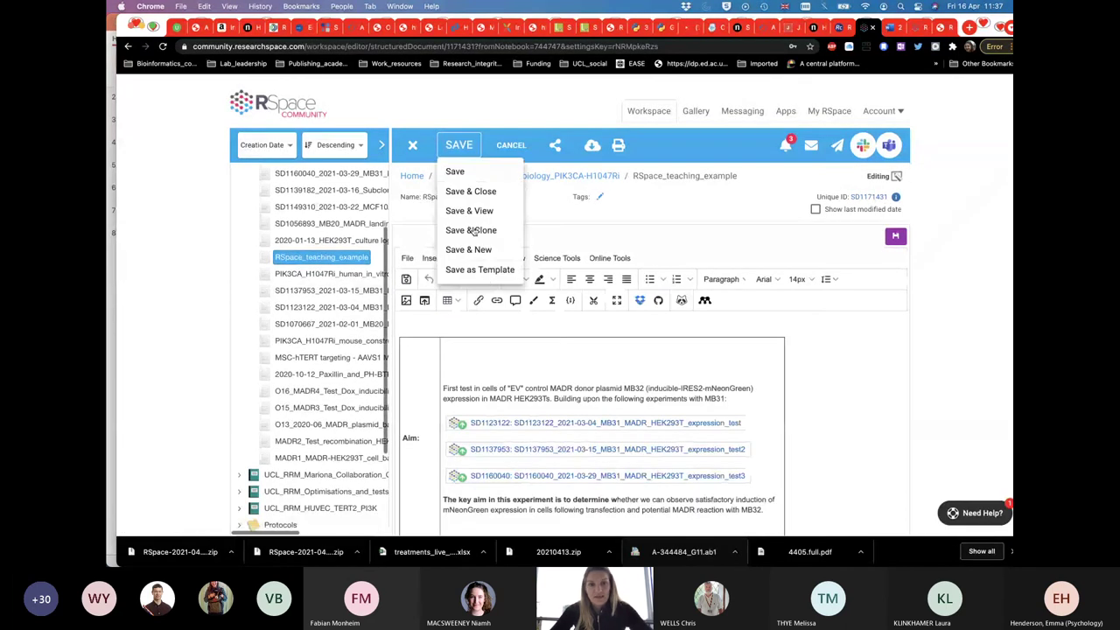
{"action": "left_click", "coordinate": [473, 230]}
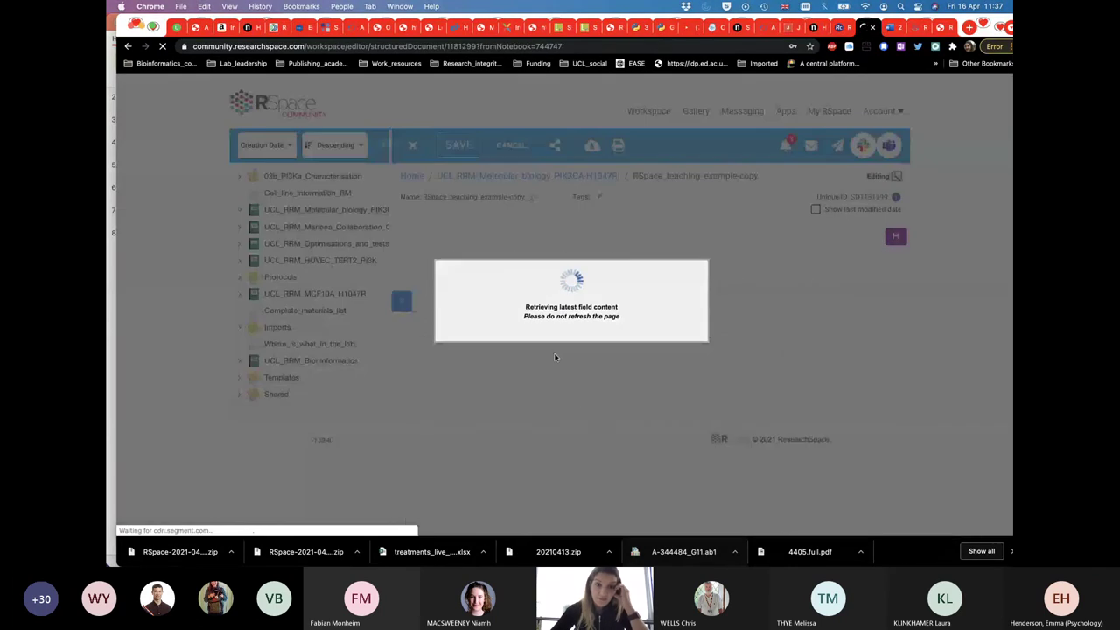
Examine the details of the 2021-03-29_Seeding_protocol.docx attachment in the Cells row of the cloned entry
{"action": "scroll", "coordinate": [555, 358], "scroll_direction": "down", "scroll_amount": 3}
{"action": "scroll", "coordinate": [555, 358], "scroll_direction": "up", "scroll_amount": 1}
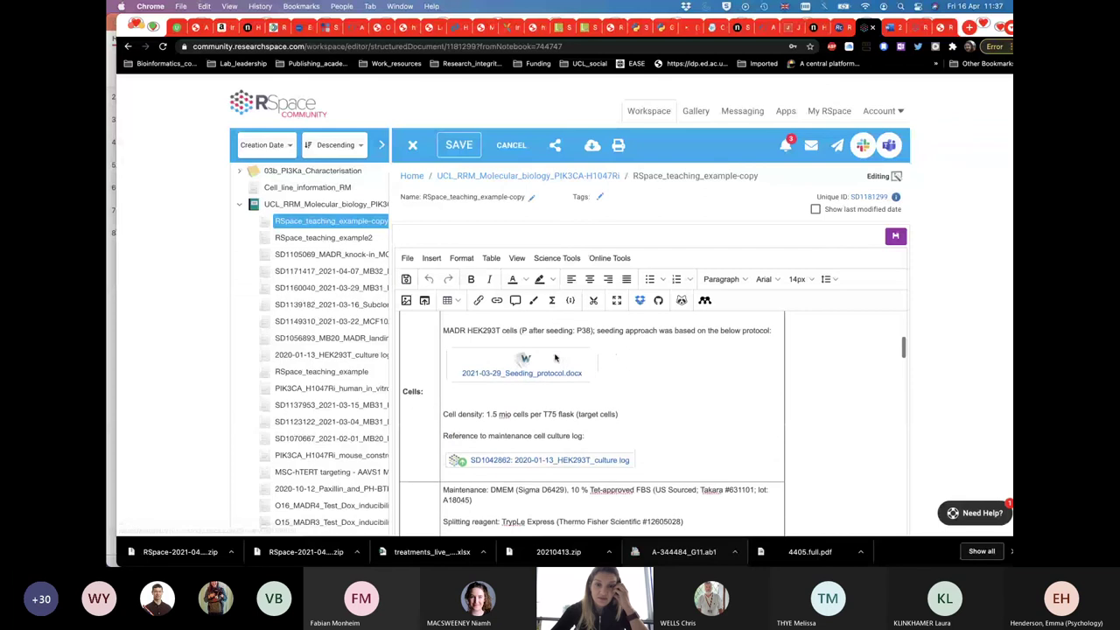
{"action": "left_click", "coordinate": [513, 370]}
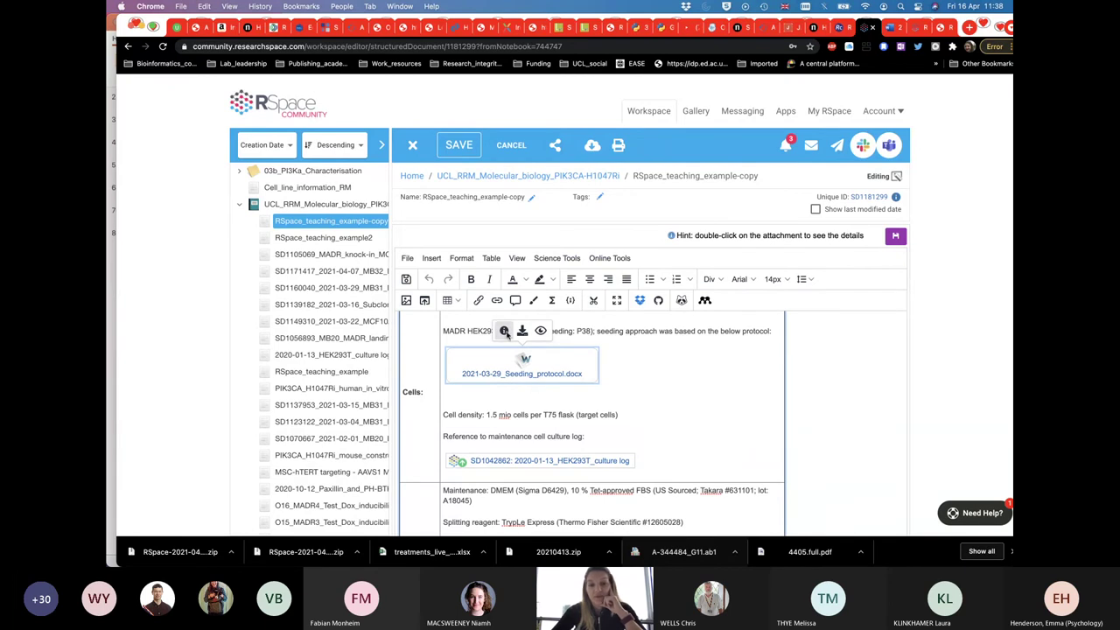
{"action": "left_click", "coordinate": [506, 332]}
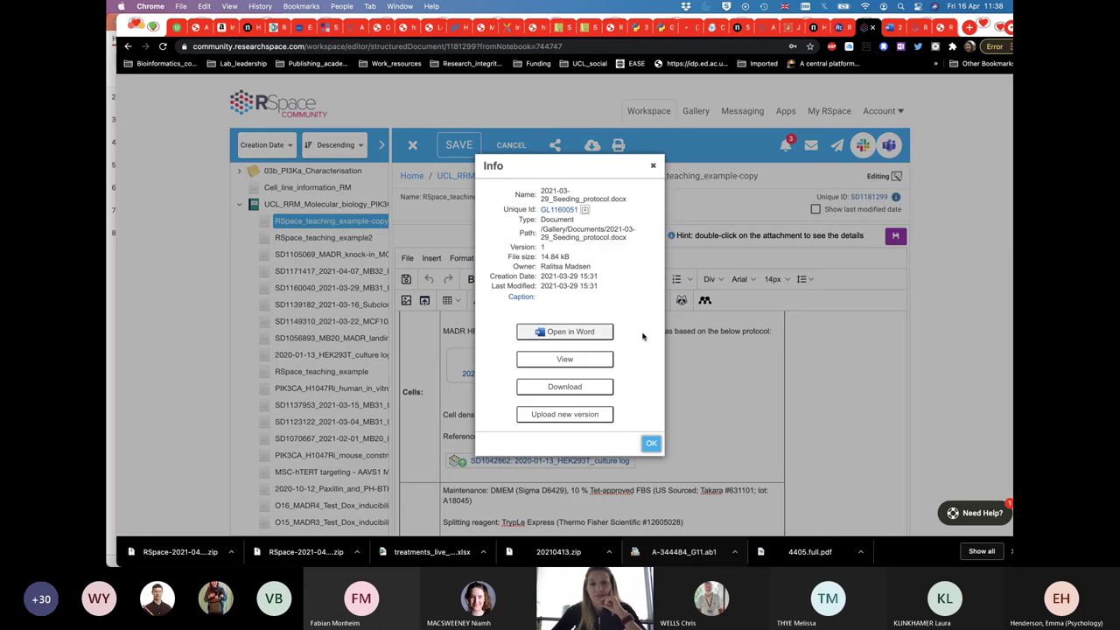
{"action": "left_click", "coordinate": [653, 166]}
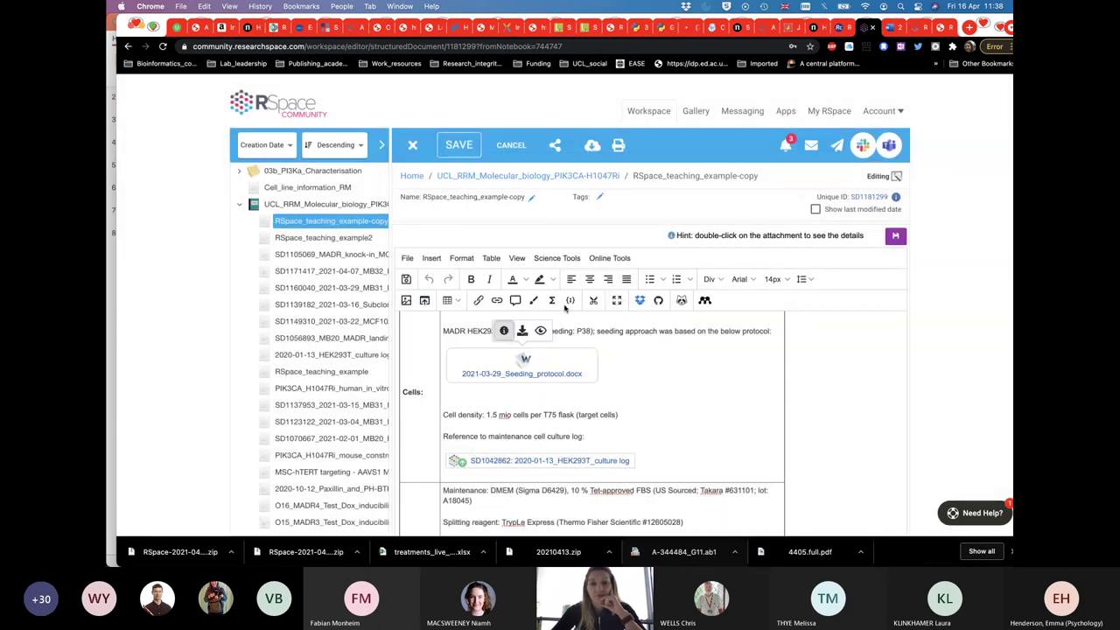
Open the seeding protocol in Word from the attachment's details, close the earlier Word tab and switch the document to editing
{"action": "left_click", "coordinate": [505, 333]}
{"action": "left_click", "coordinate": [569, 330]}
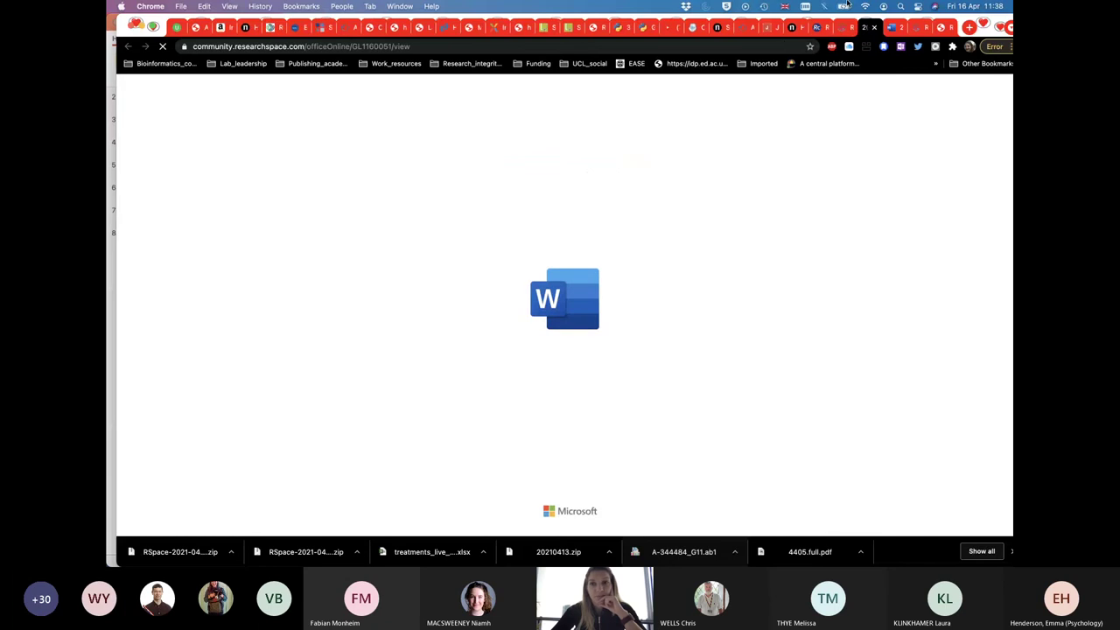
{"action": "left_click", "coordinate": [899, 27]}
{"action": "left_click", "coordinate": [890, 27]}
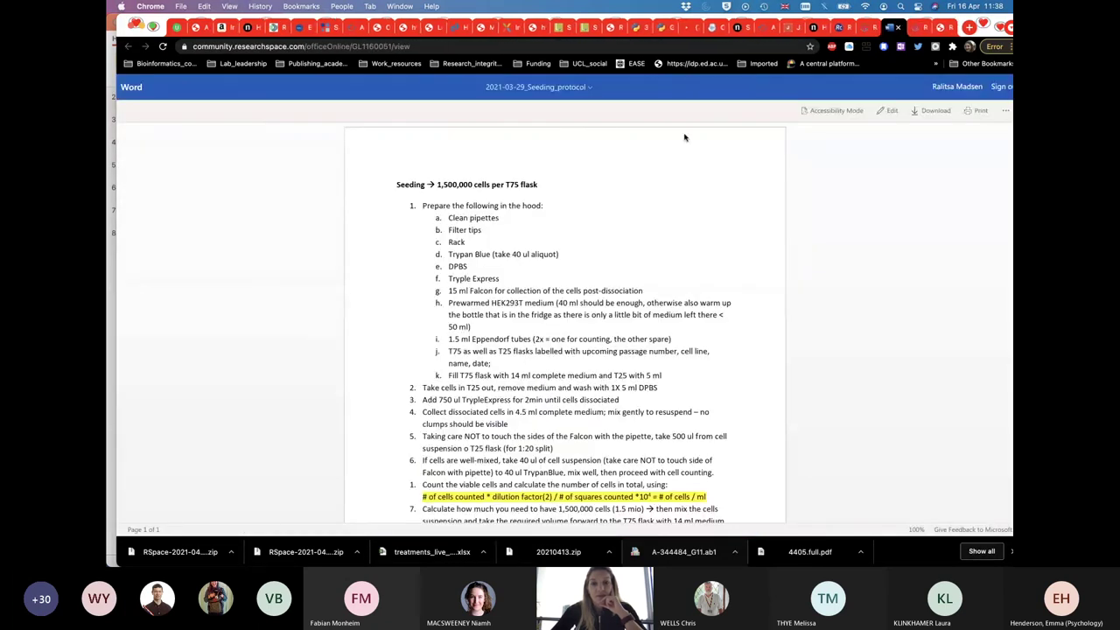
{"action": "left_click", "coordinate": [893, 110]}
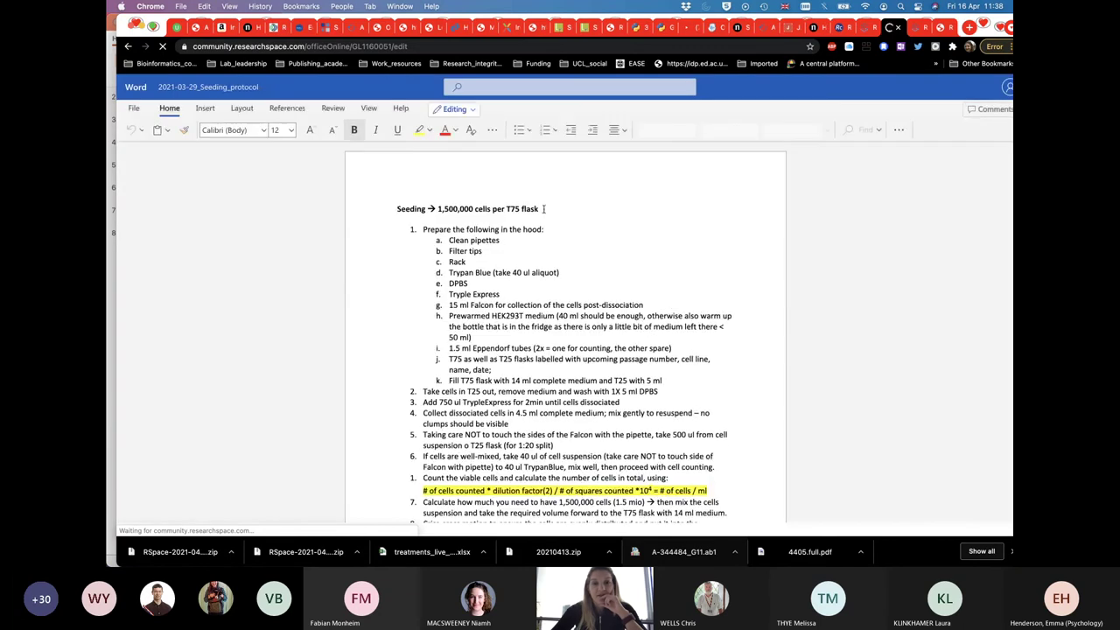
Highlight the heading "Seeding → 1,500,000 cells per T75 flask" and close the Word and RSpace FAQ tabs to return to the cloned entry
{"action": "left_click_drag", "start_coordinate": [543, 208], "coordinate": [355, 213]}
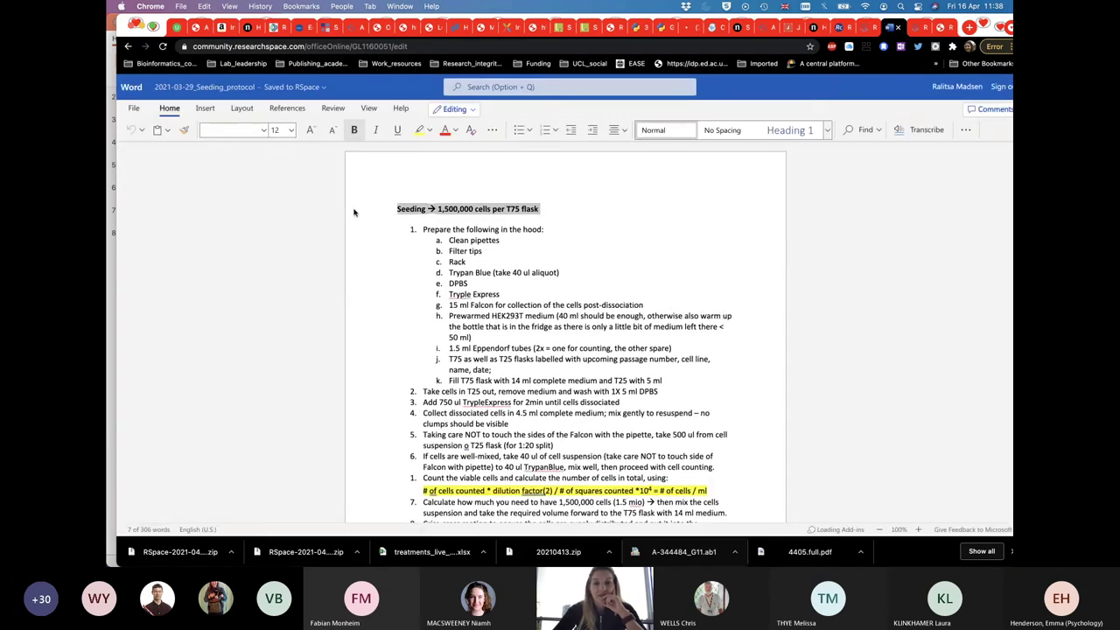
{"action": "left_click", "coordinate": [537, 208]}
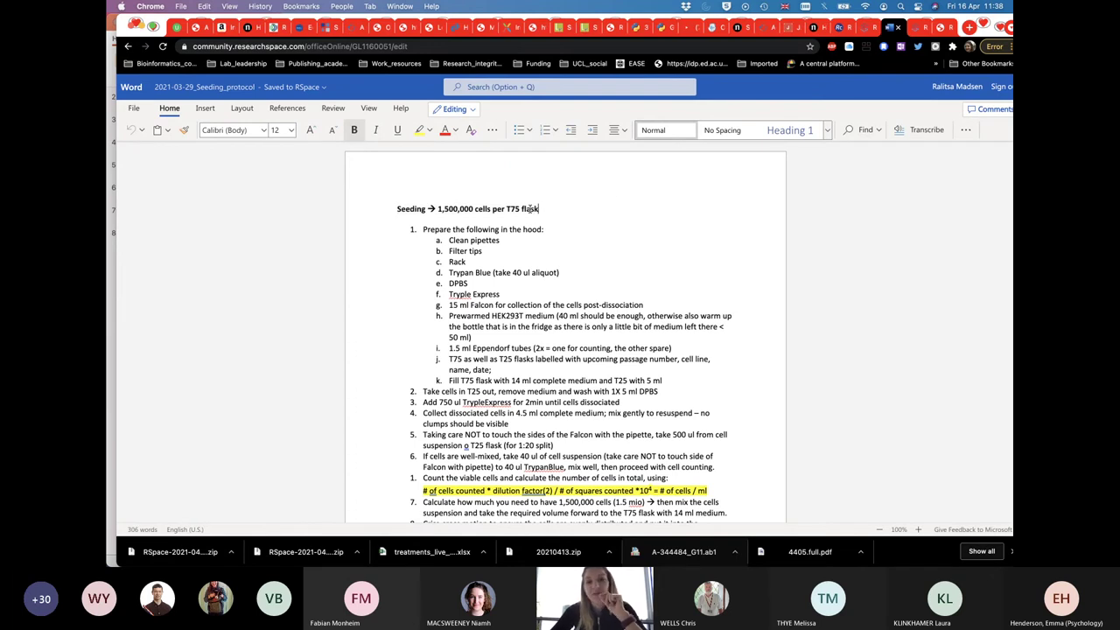
{"action": "left_click_drag", "start_coordinate": [531, 208], "coordinate": [395, 214]}
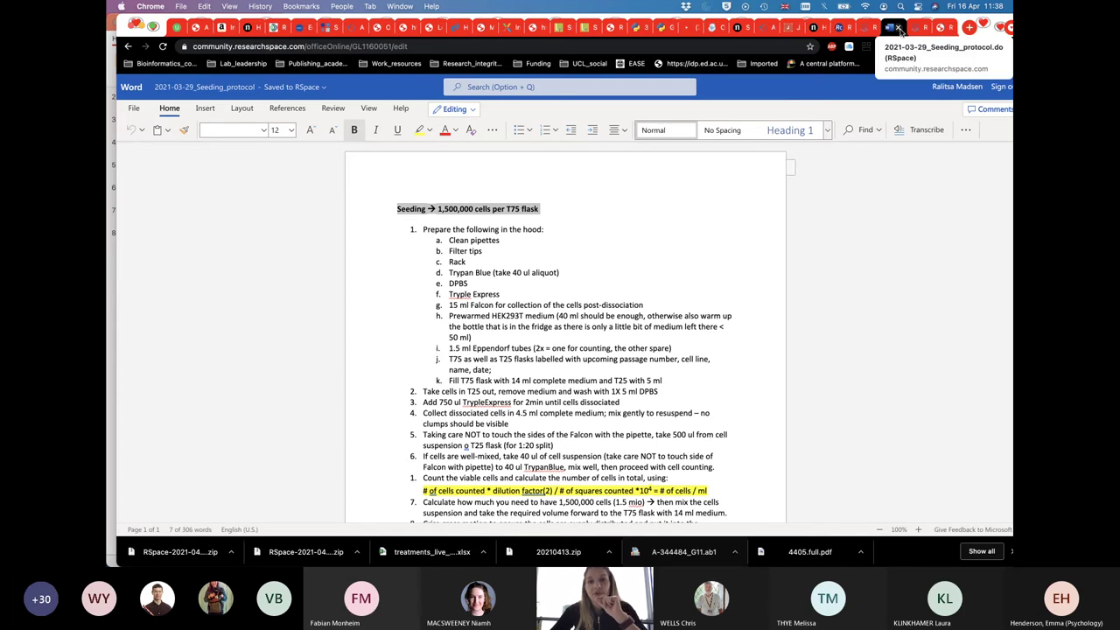
{"action": "left_click", "coordinate": [898, 29]}
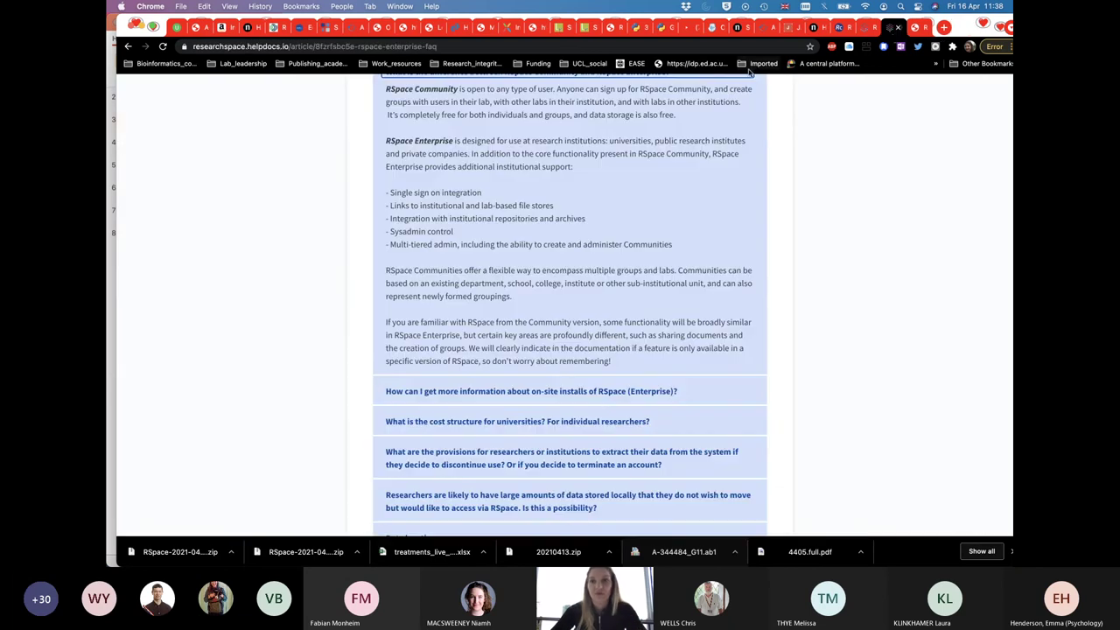
{"action": "key", "text": "super+w"}
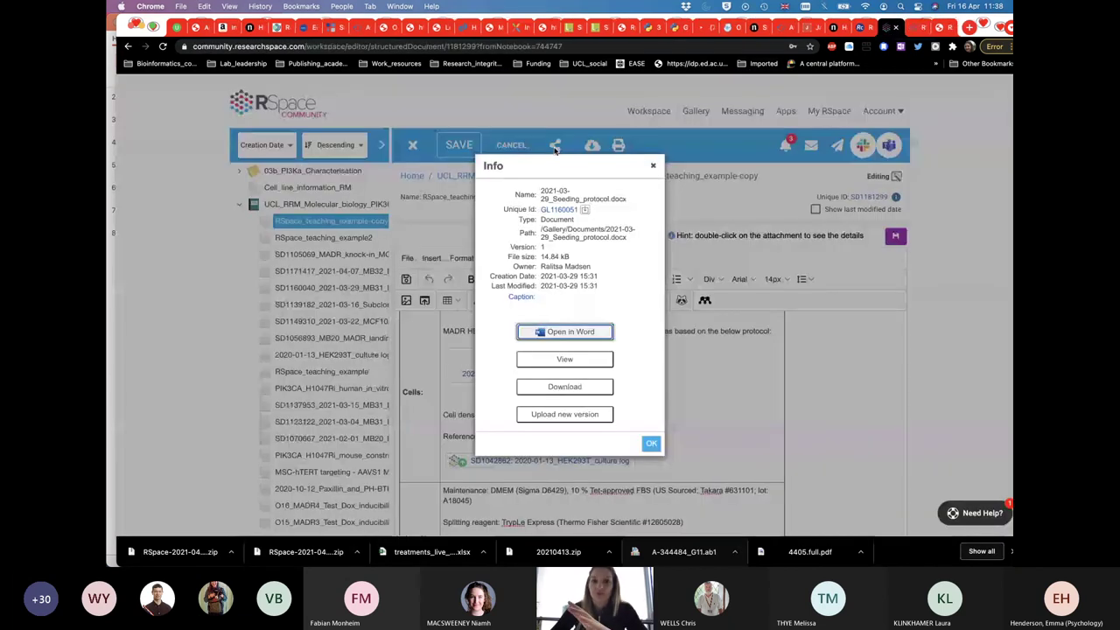
Close the attachment's details and try to download the seeding protocol document, cancelling the save to Downloads
{"action": "left_click", "coordinate": [652, 166]}
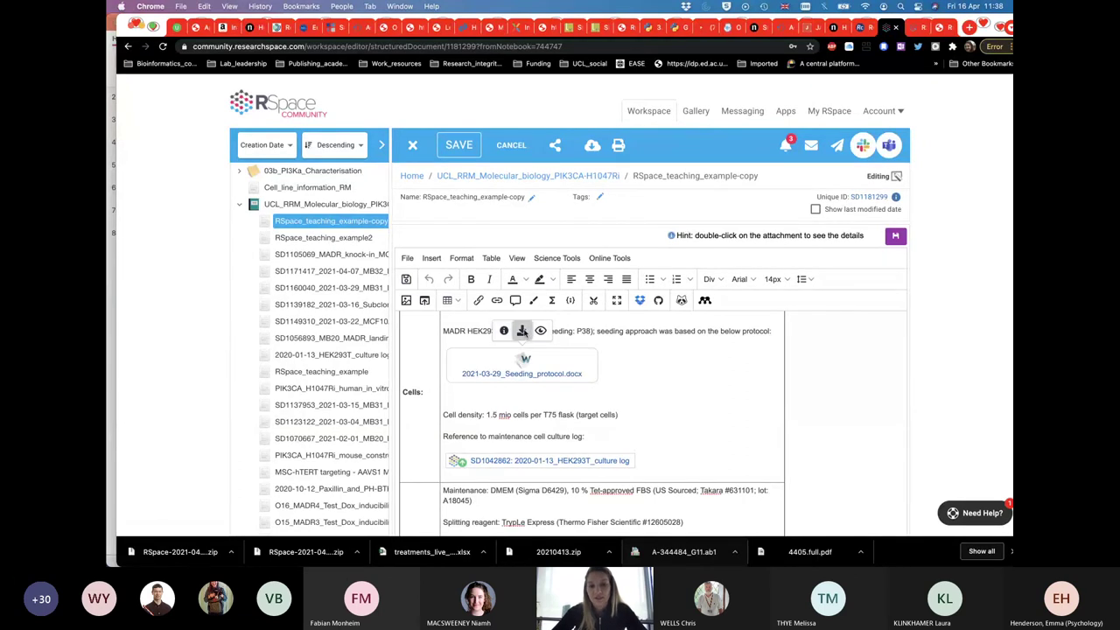
{"action": "left_click", "coordinate": [522, 332]}
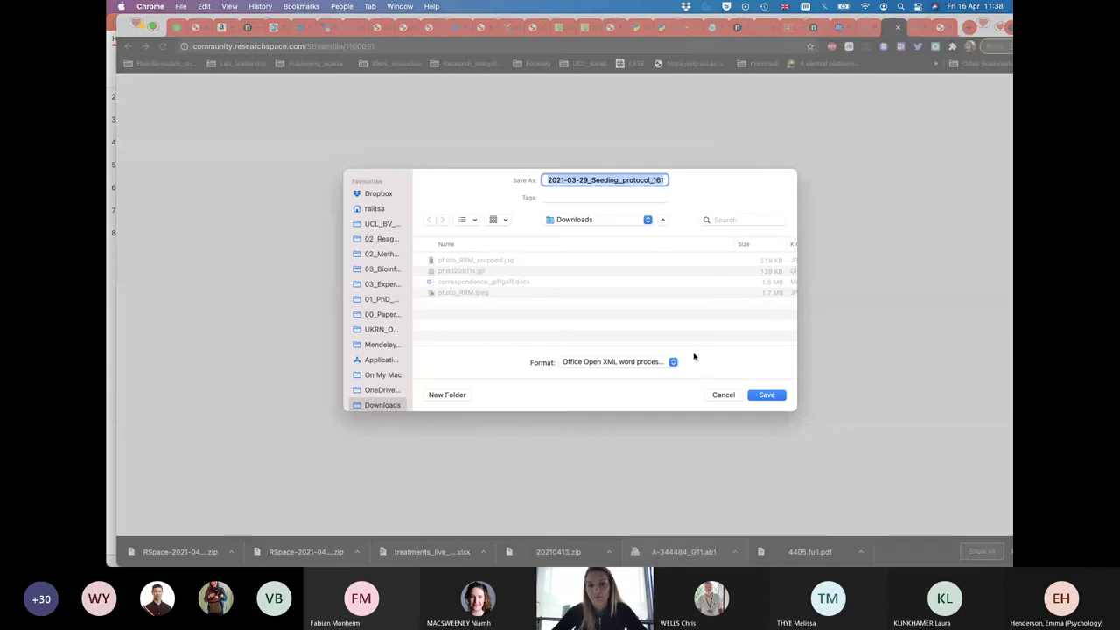
{"action": "left_click", "coordinate": [722, 394]}
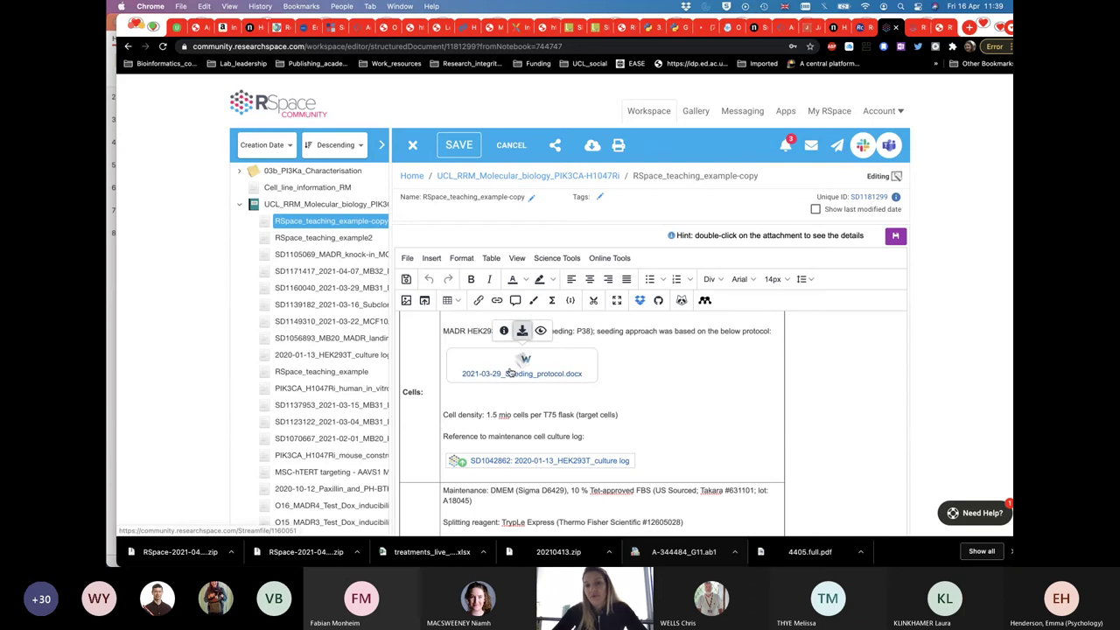
Look over the Cells and Cell culture reagents rows of the cloned entry and return to the Workspace
{"action": "scroll", "coordinate": [573, 386], "scroll_direction": "down", "scroll_amount": 2}
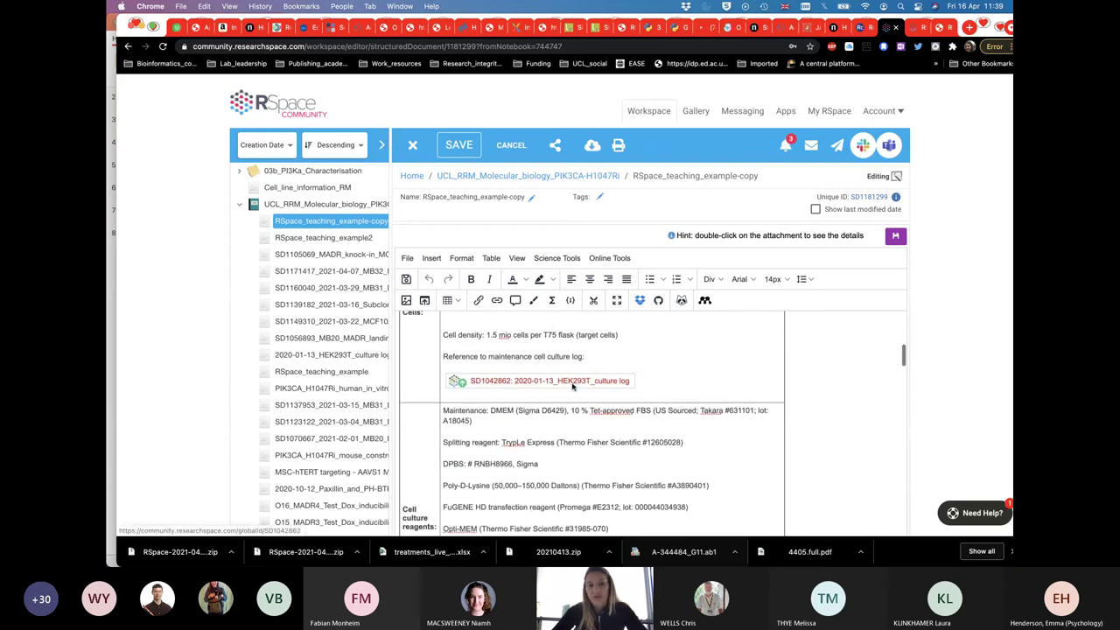
{"action": "scroll", "coordinate": [573, 386], "scroll_direction": "up", "scroll_amount": 2}
{"action": "left_click", "coordinate": [570, 401]}
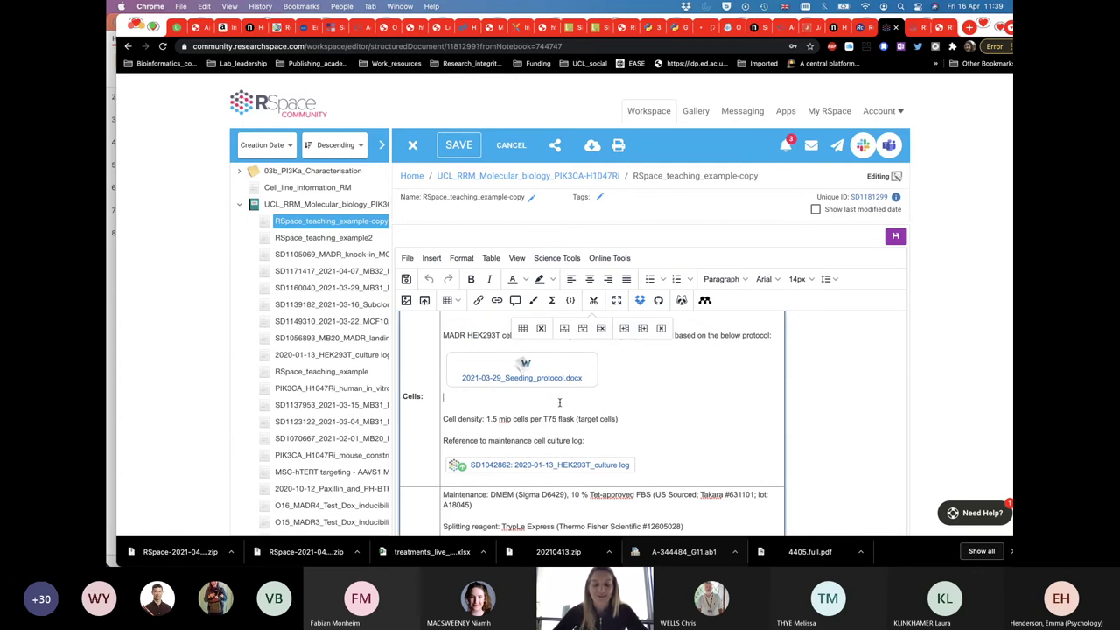
{"action": "scroll", "coordinate": [560, 402], "scroll_direction": "down", "scroll_amount": 3}
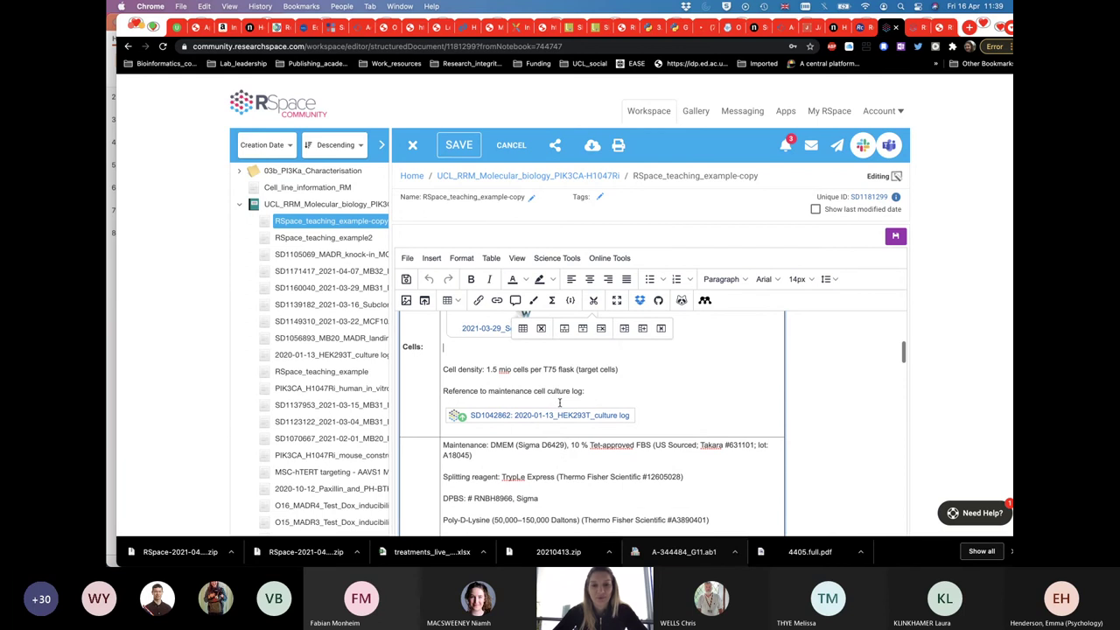
{"action": "scroll", "coordinate": [559, 402], "scroll_direction": "down", "scroll_amount": 3}
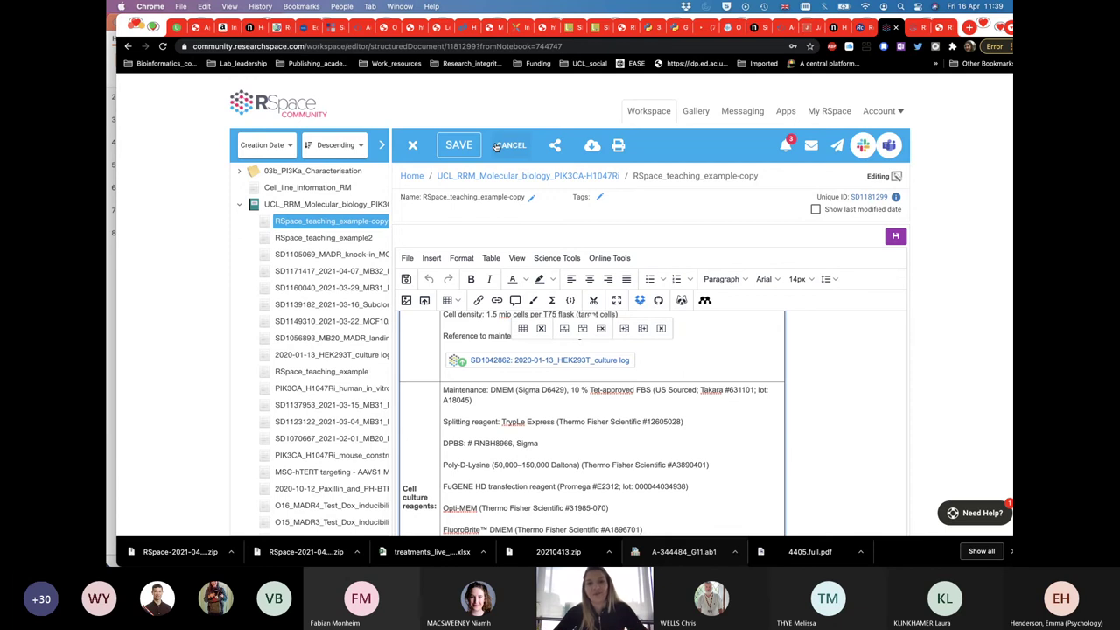
{"action": "left_click", "coordinate": [649, 120]}
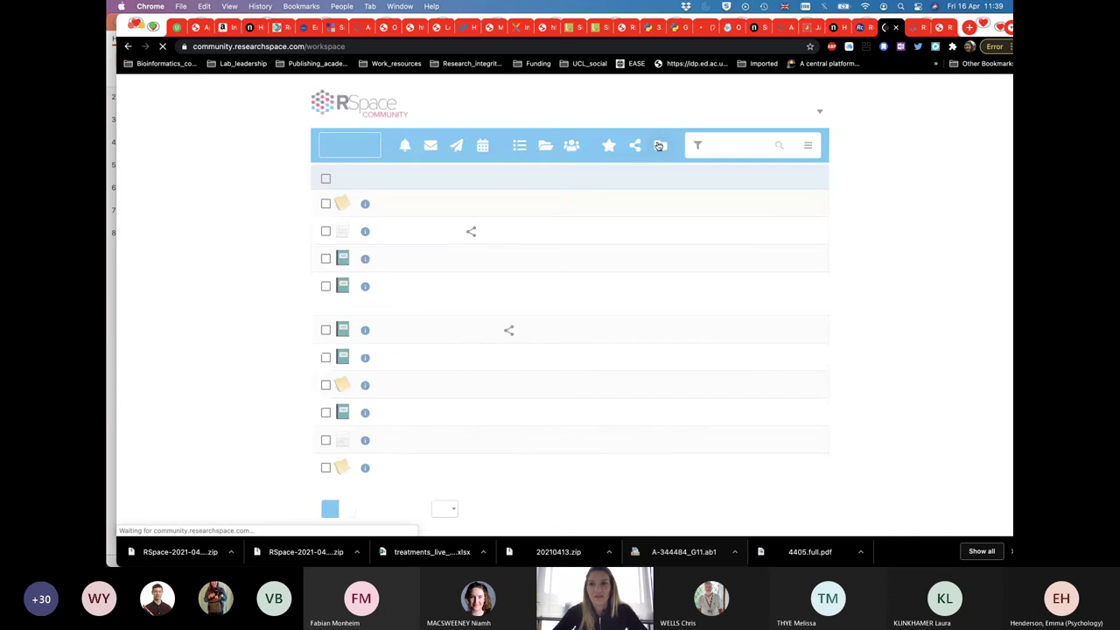